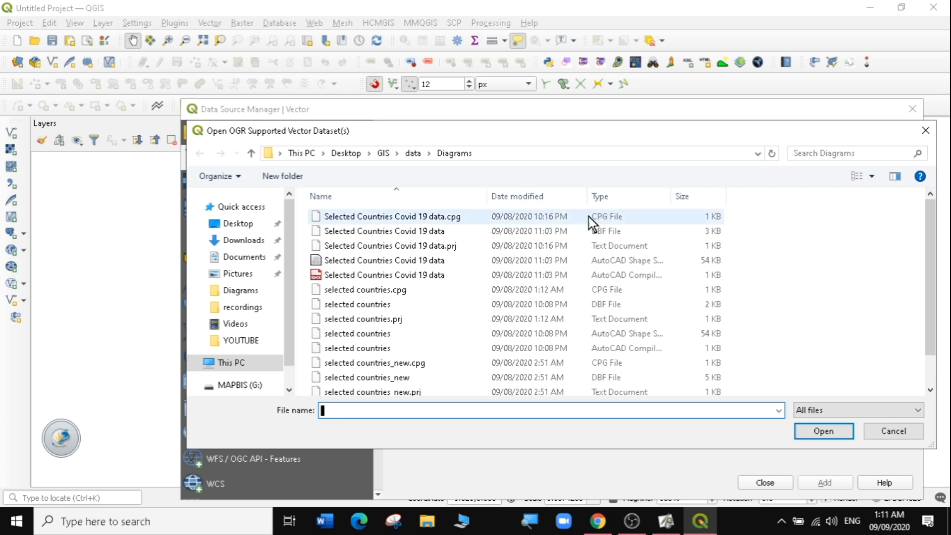
- Browse to the GIS data Diagrams folder, filter for ESRI Shapefiles, and choose the Selected Countries Covid 19 data file
left_click(384, 154)
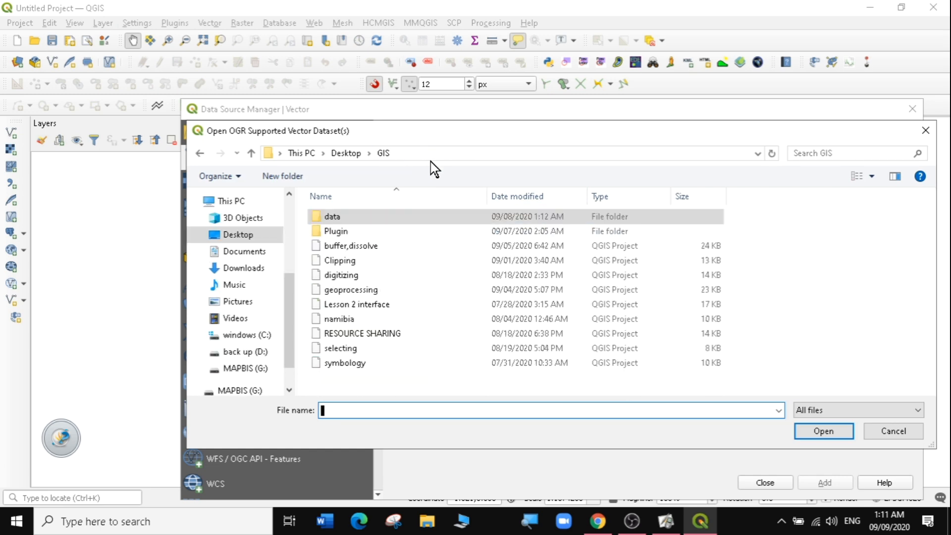
double_click(340, 218)
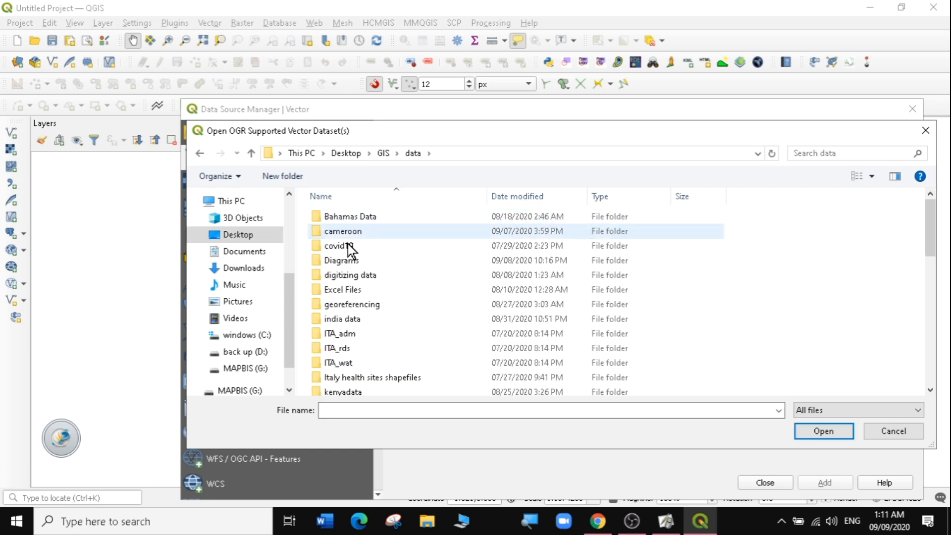
double_click(341, 261)
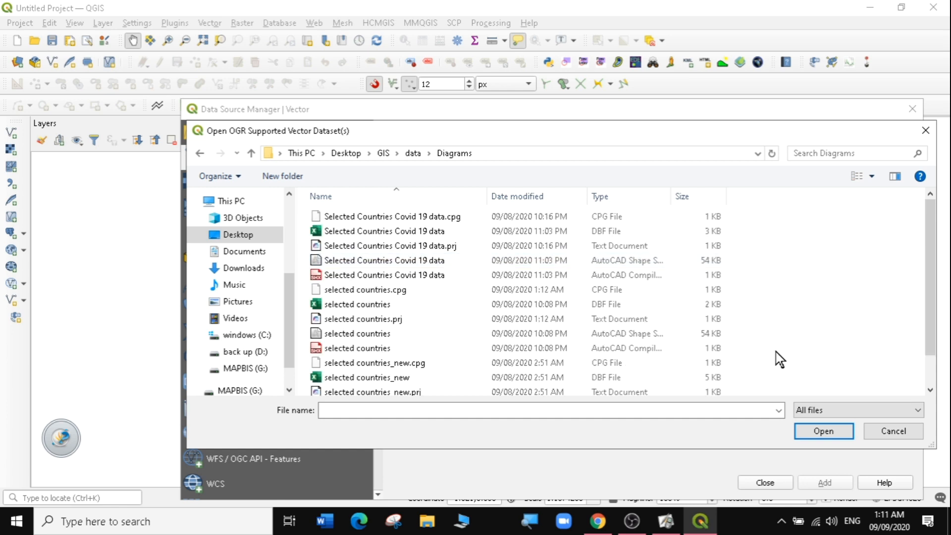
left_click(843, 412)
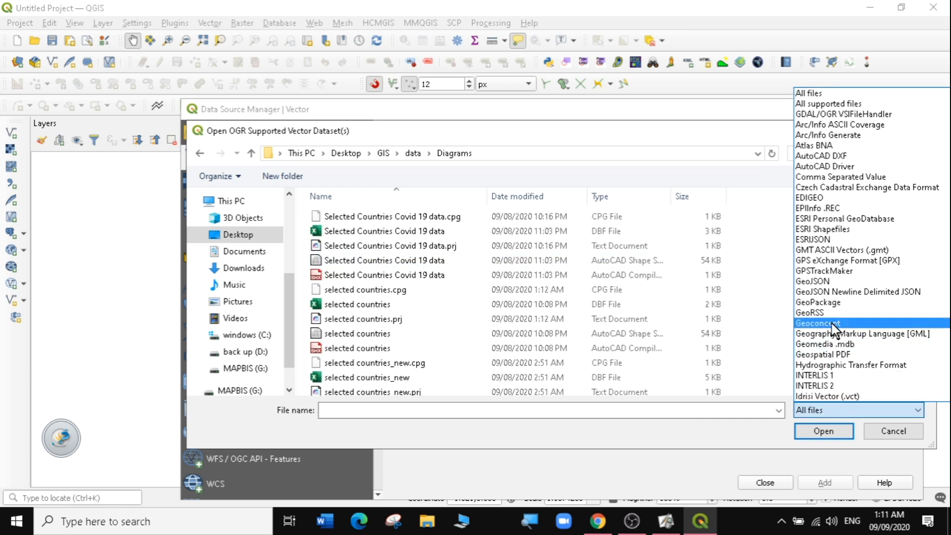
left_click(823, 229)
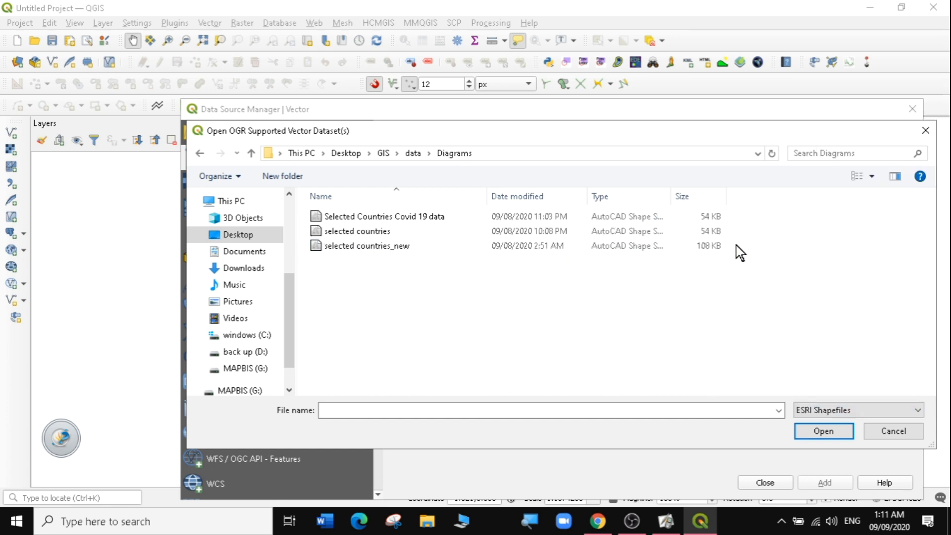
left_click(380, 221)
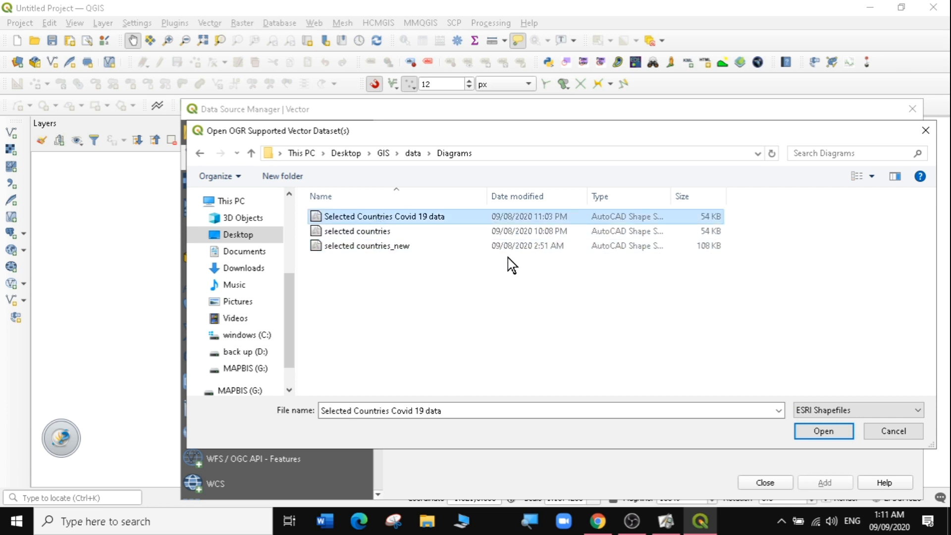
left_click(823, 432)
- Add the chosen shapefile as a vector layer and close the data source manager
left_click_drag(594, 109, 568, 40)
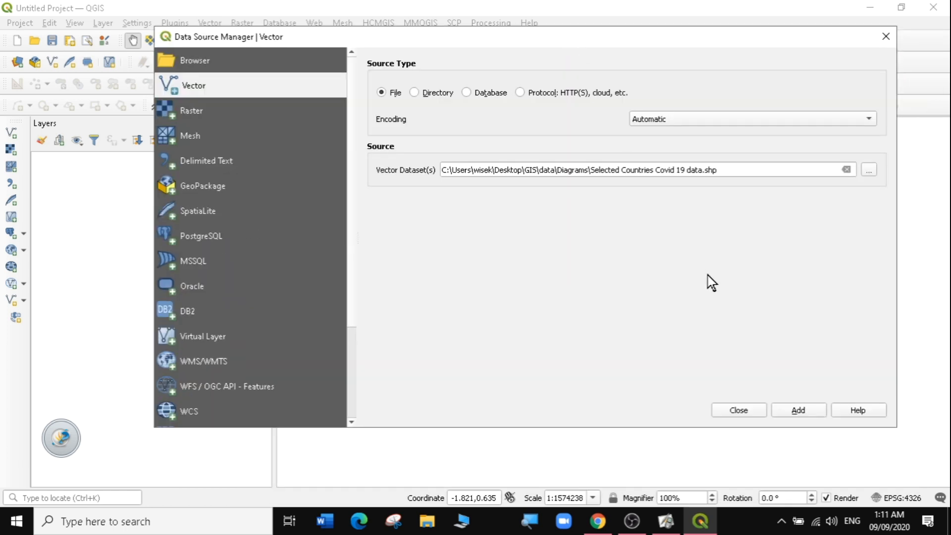
left_click(803, 411)
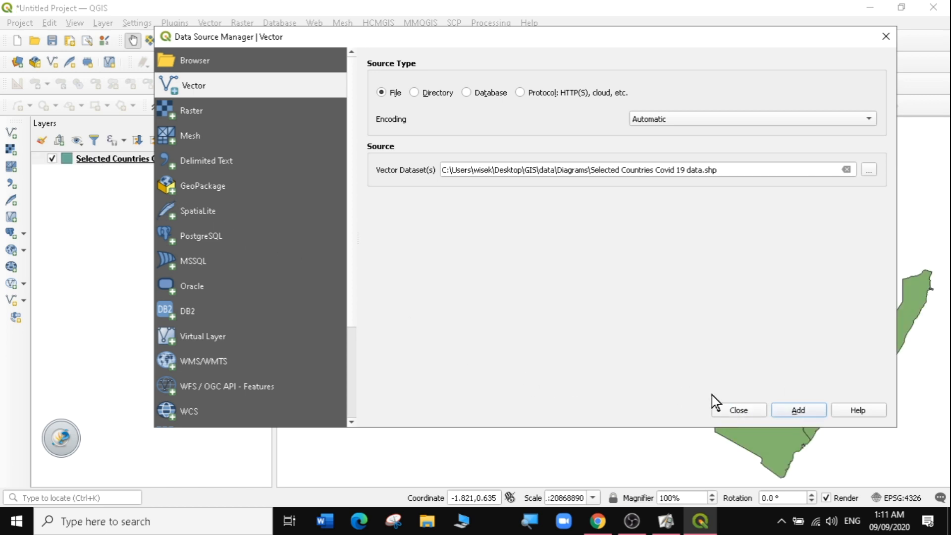
left_click(737, 411)
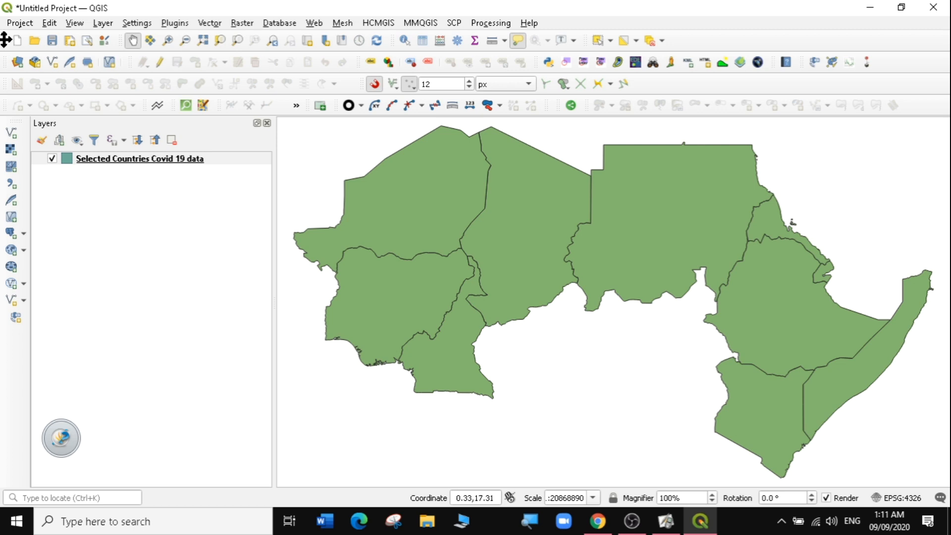
- Open the layer's properties and switch its labelling to Single Labels using the NAME field
right_click(130, 158)
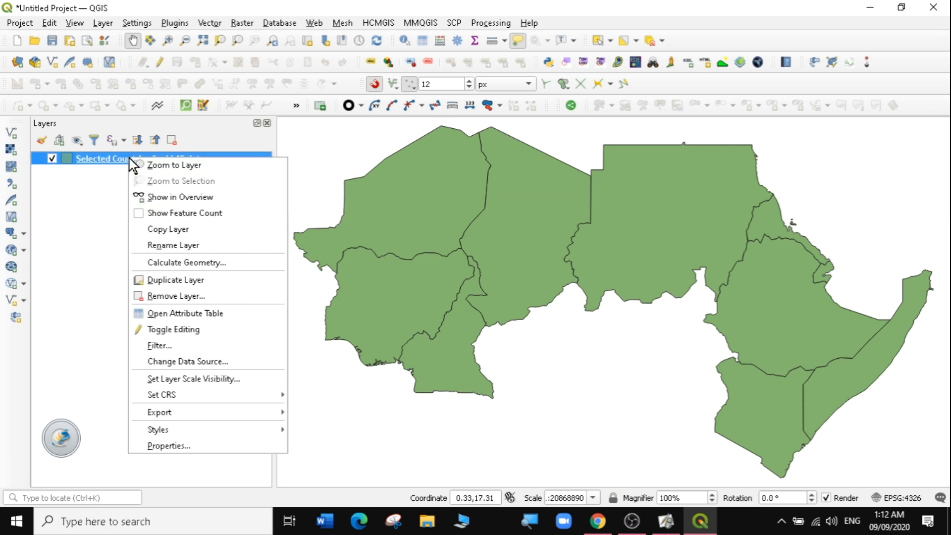
left_click(162, 445)
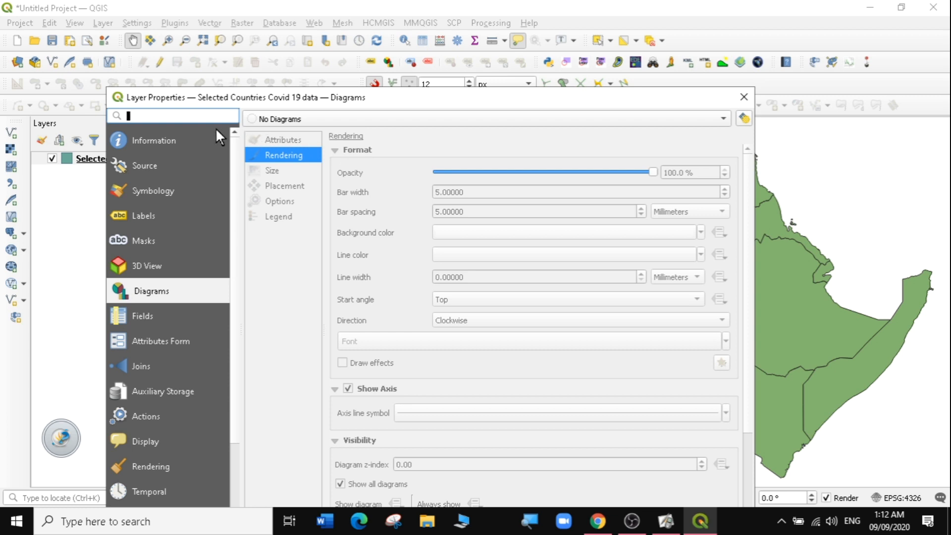
left_click(139, 215)
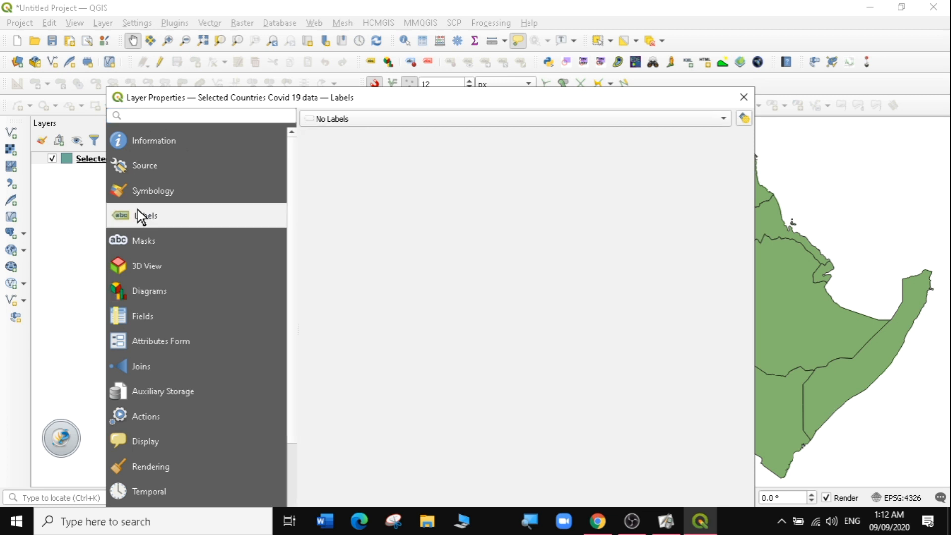
left_click(321, 117)
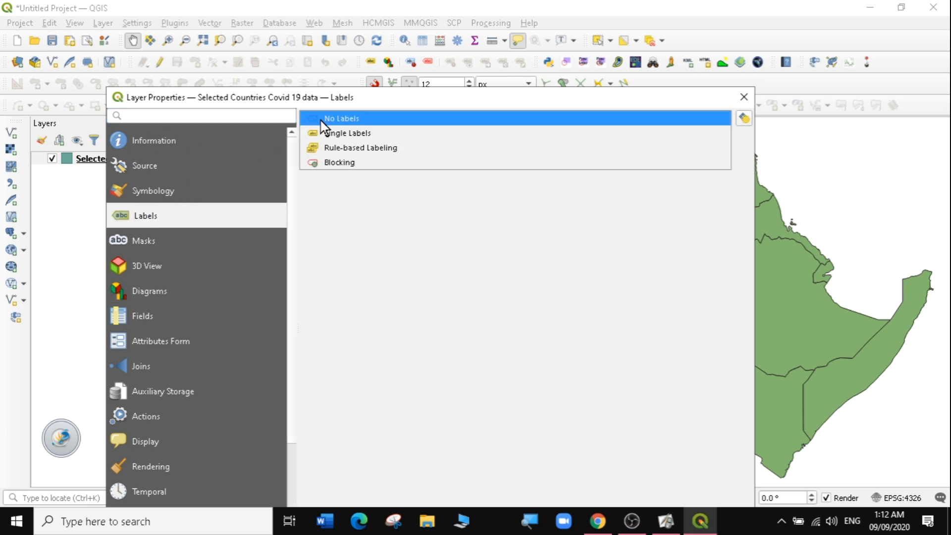
left_click(339, 133)
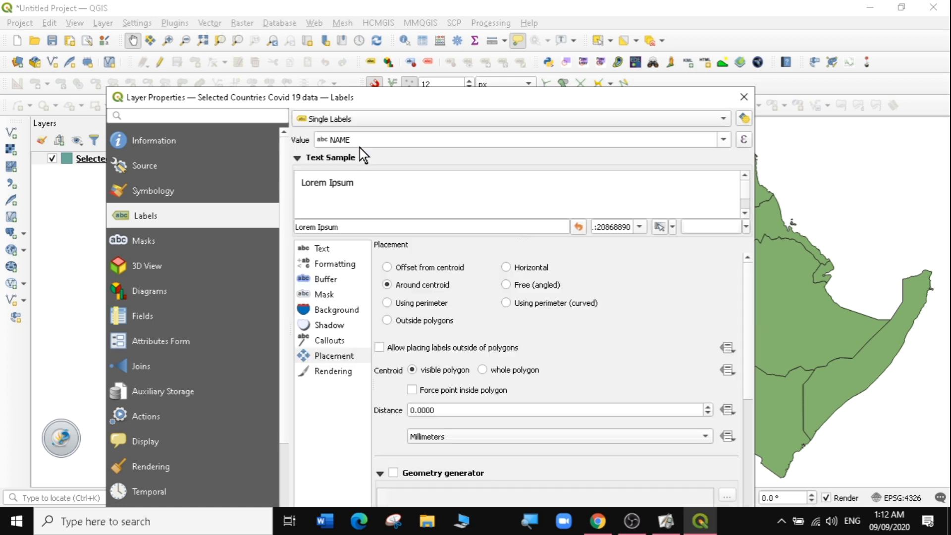
- Set the label text size to 13 points
left_click(319, 248)
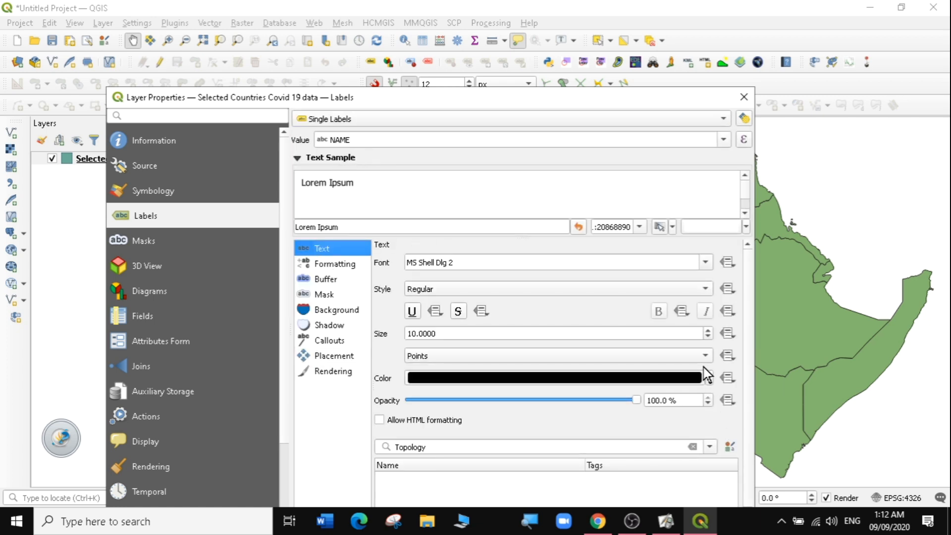
left_click(707, 377)
left_click(707, 378)
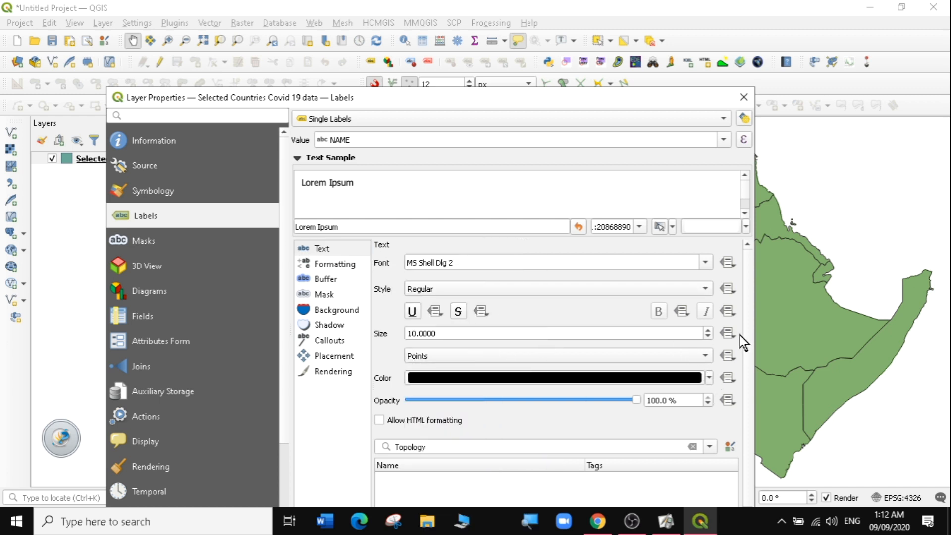
scroll(706, 330, "up", 3)
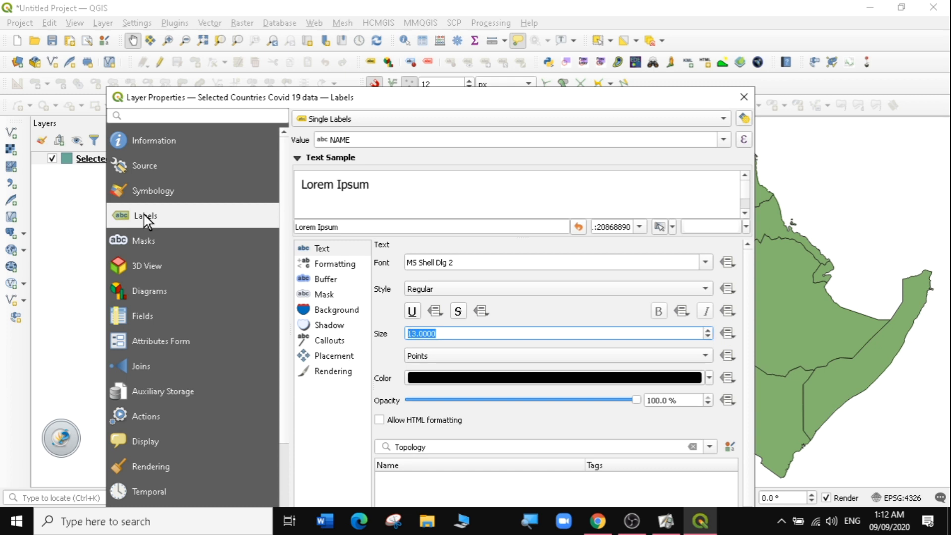
- Turn on a text buffer for the labels and apply the settings
left_click(327, 279)
left_click(381, 262)
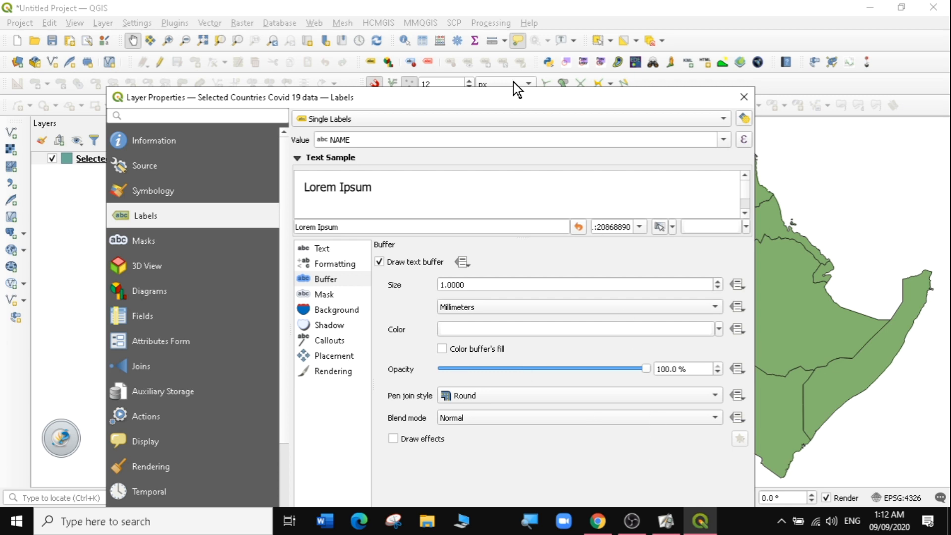
left_click_drag(516, 97, 536, 29)
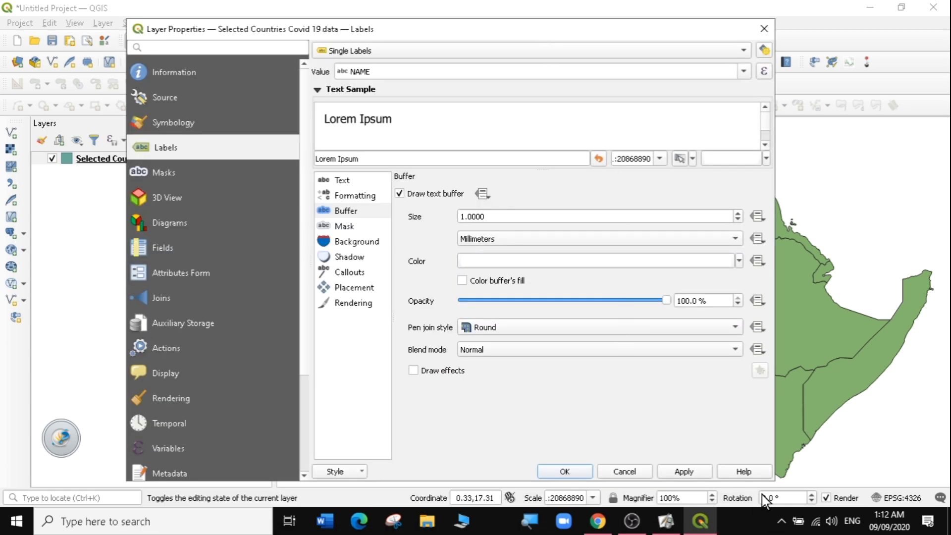
left_click(687, 471)
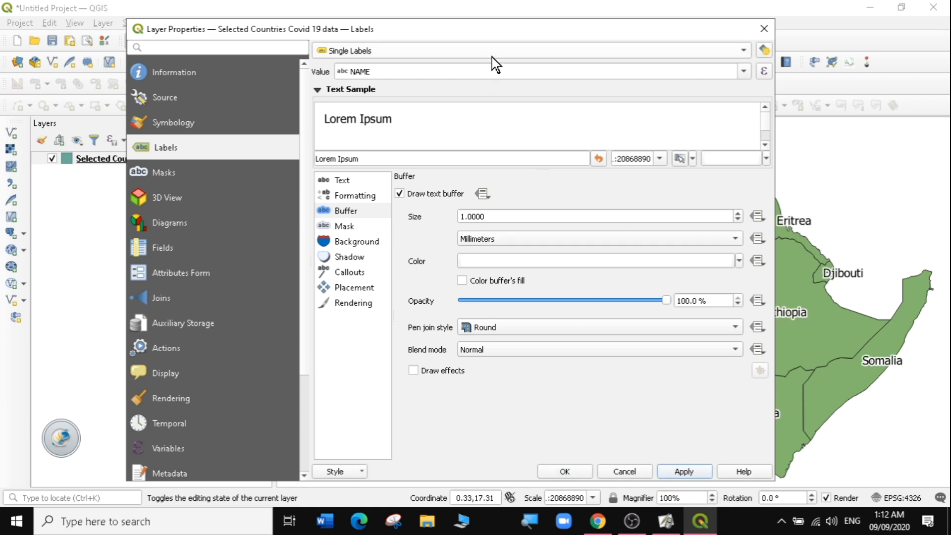
- Place labels using perimeter (curved) with Above line and On line positions allowed, then apply and close the properties
left_click_drag(505, 29, 187, 65)
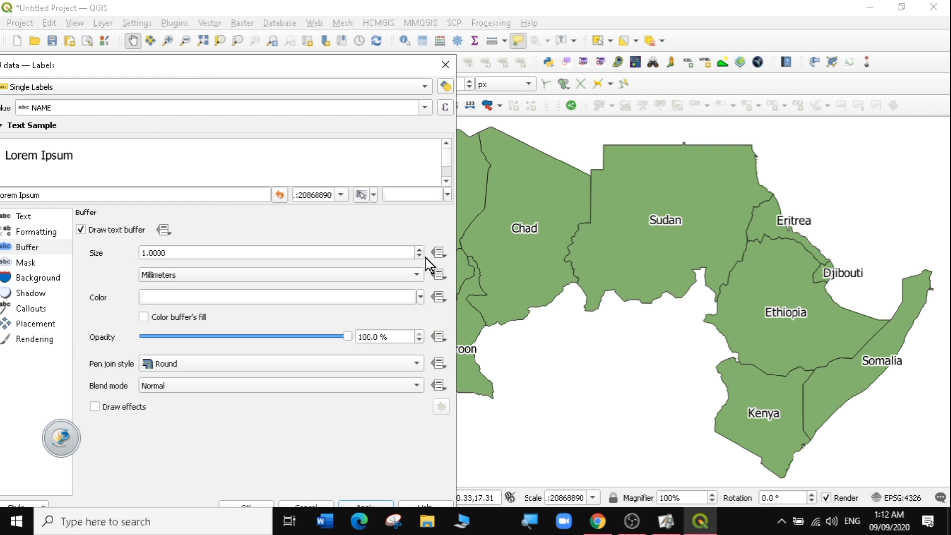
left_click_drag(124, 65, 398, 36)
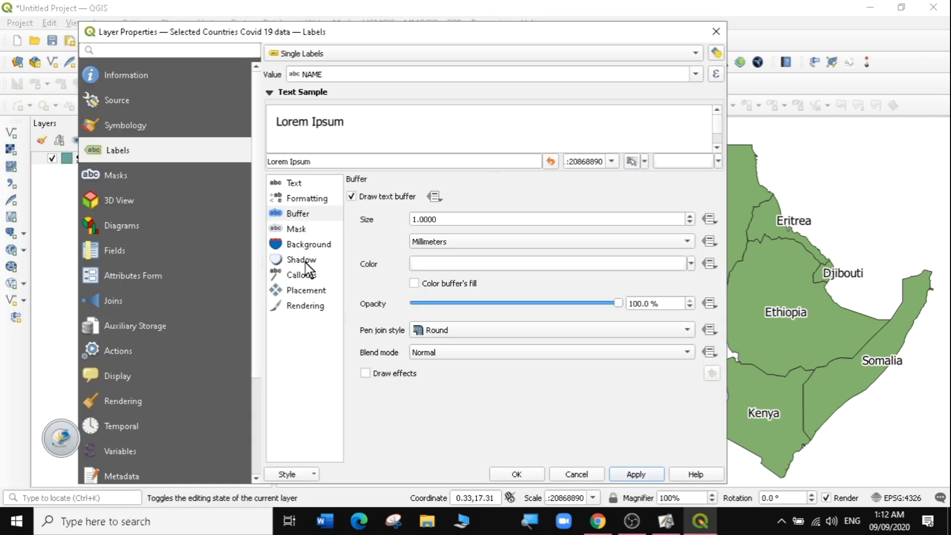
left_click(304, 292)
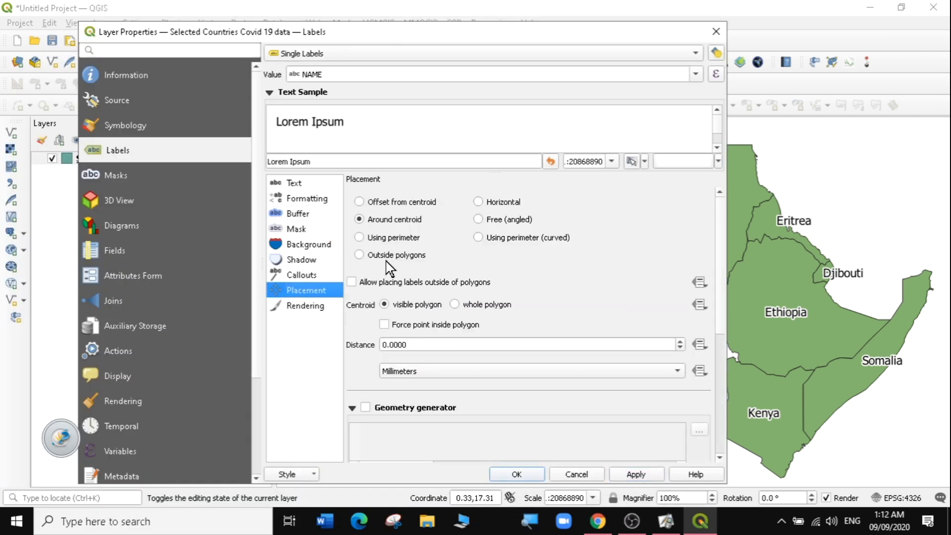
left_click(478, 238)
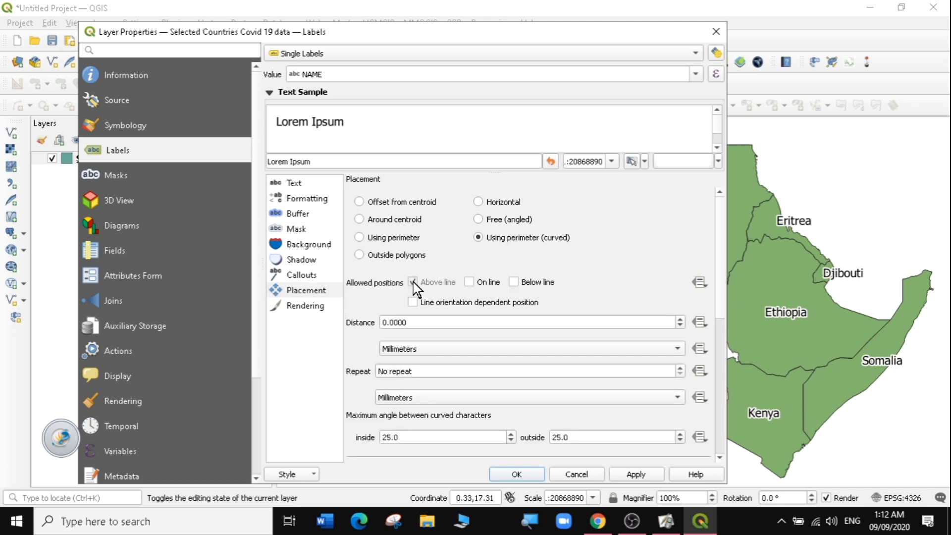
left_click(469, 282)
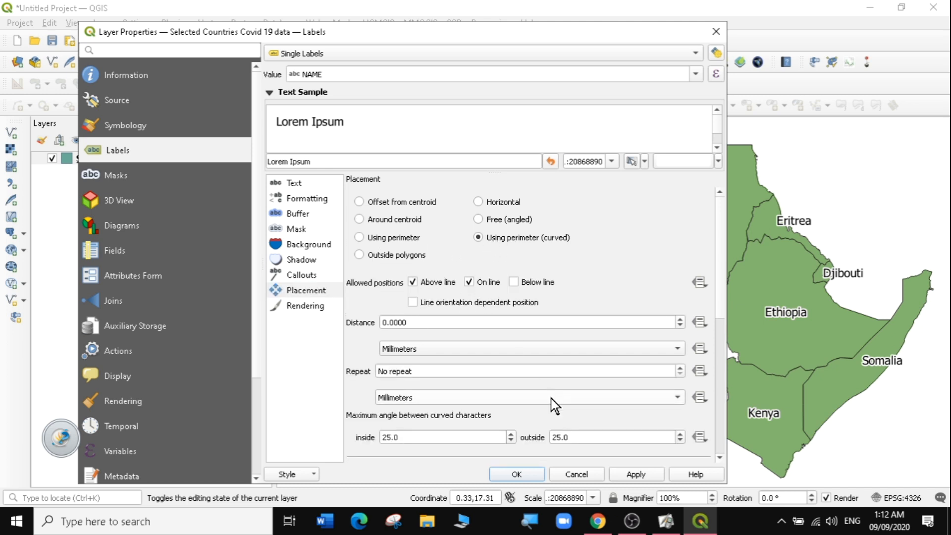
left_click(635, 475)
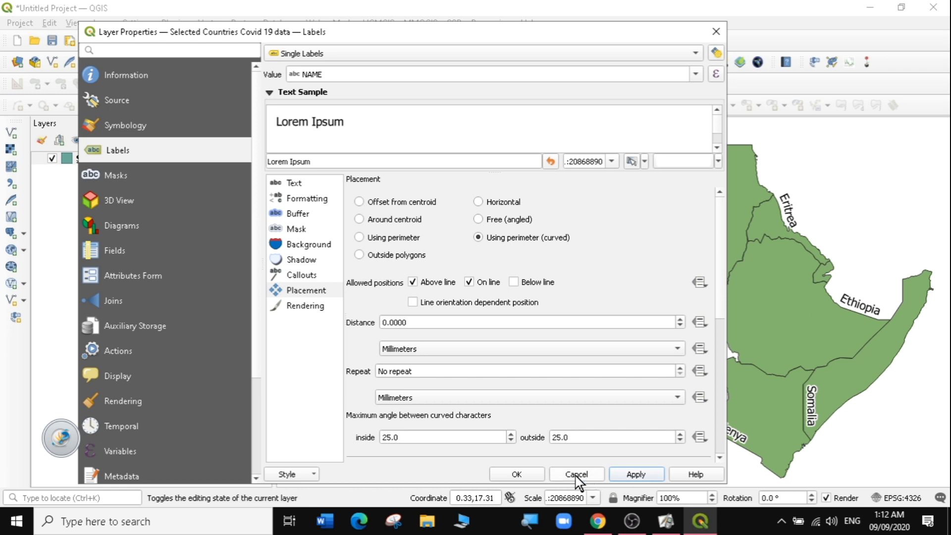
left_click(517, 475)
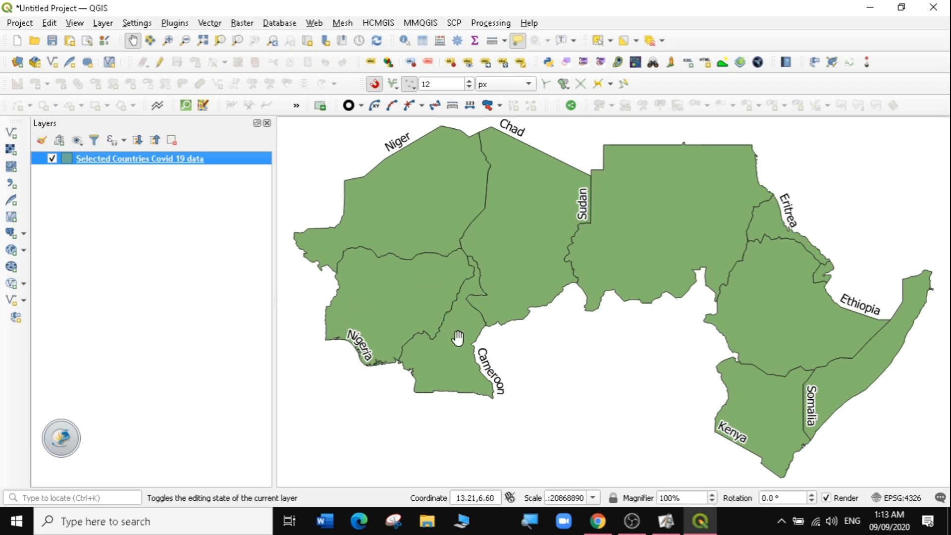
- Open the layer's attribute table and scroll across its columns
mouse_move(519, 220)
right_click(139, 162)
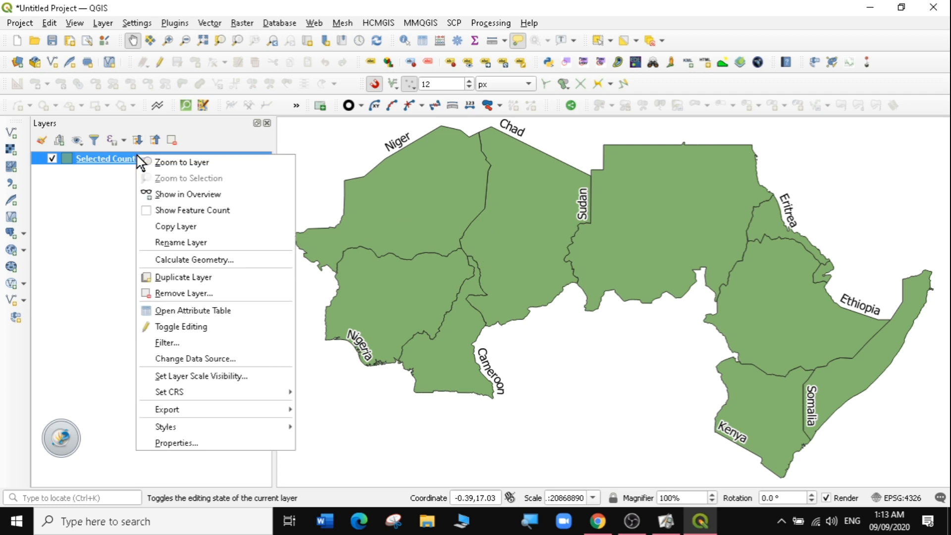
left_click(189, 311)
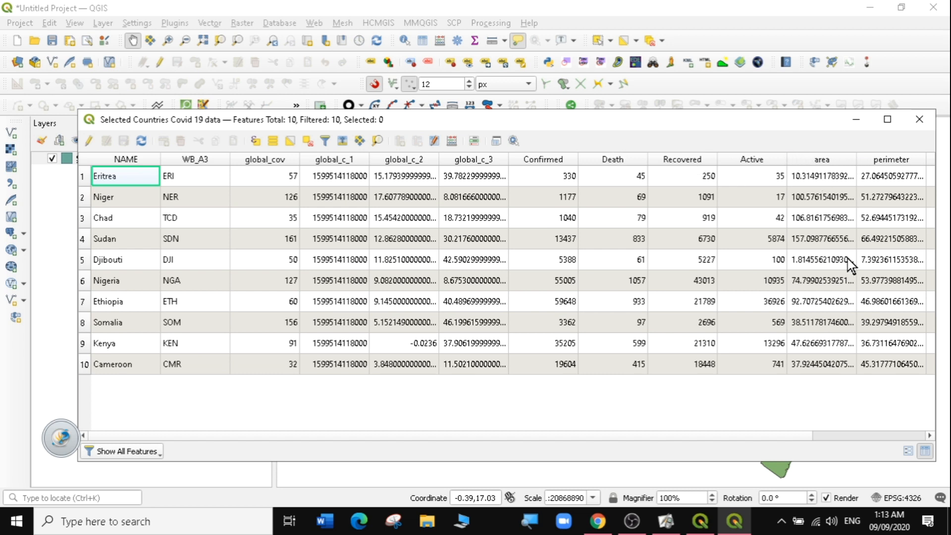
left_click_drag(785, 436, 920, 449)
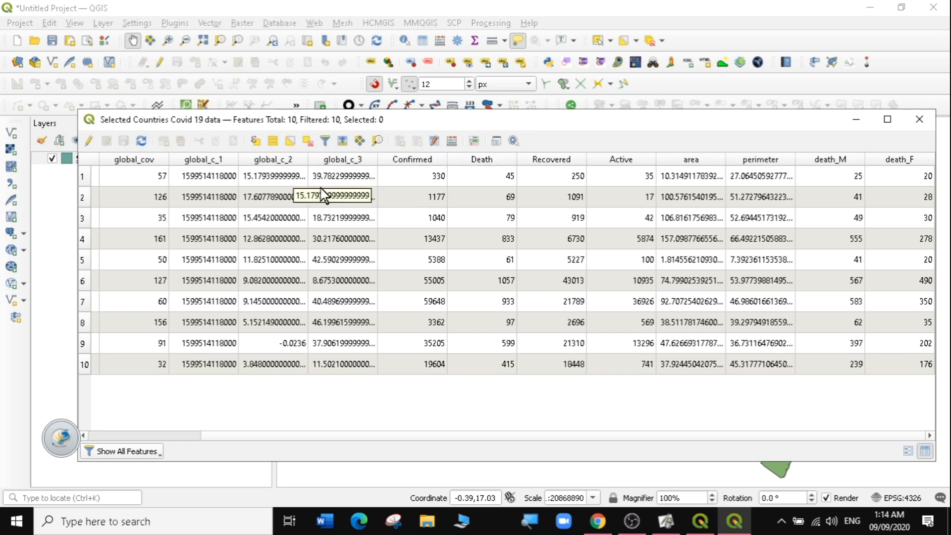
- Hide the WB_A3, global_cov, global_c_1, global_c_2 and global_c_3 columns in the attribute table
left_click(435, 142)
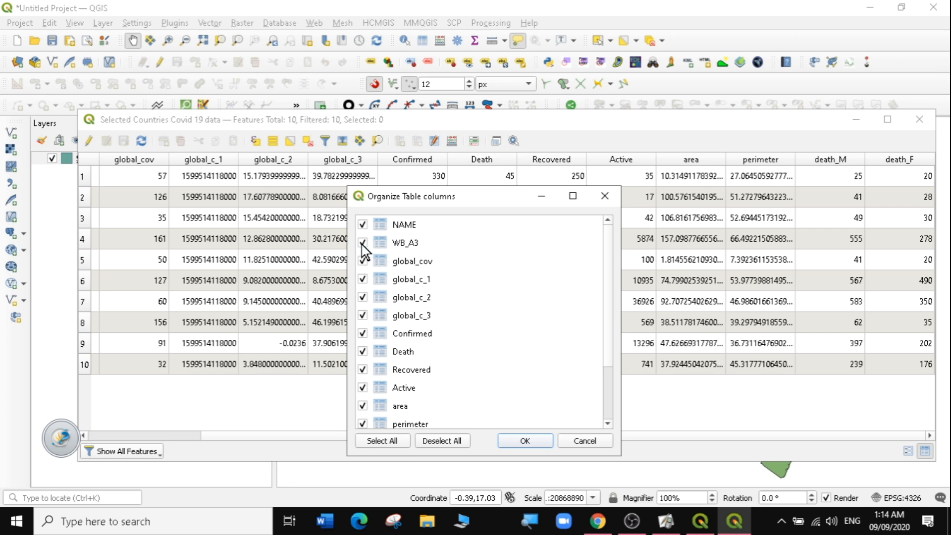
left_click(363, 243)
left_click(363, 279)
left_click(363, 298)
left_click(363, 316)
left_click(363, 316)
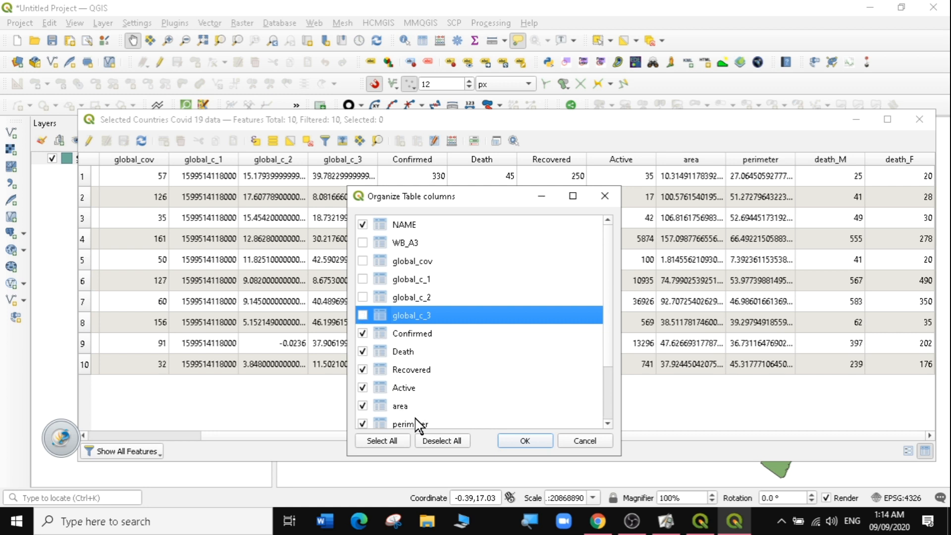
left_click(601, 340)
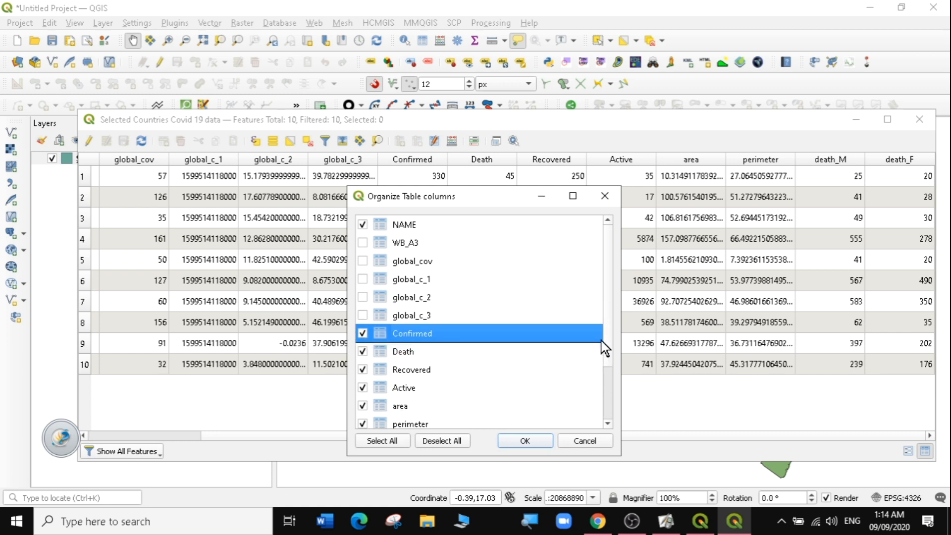
left_click_drag(605, 322, 617, 382)
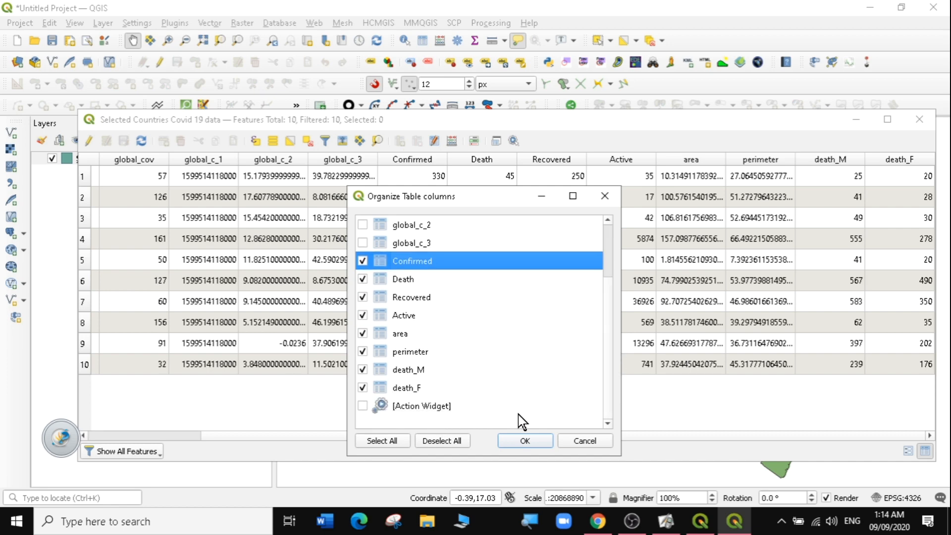
left_click(525, 441)
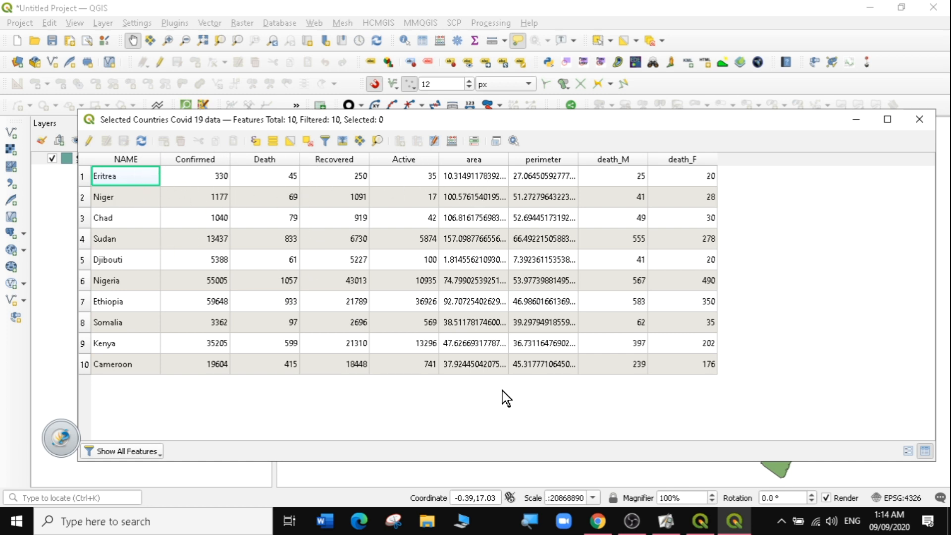
- Close the attribute table and change the layer's fill symbol to topo water, applying it
left_click(918, 121)
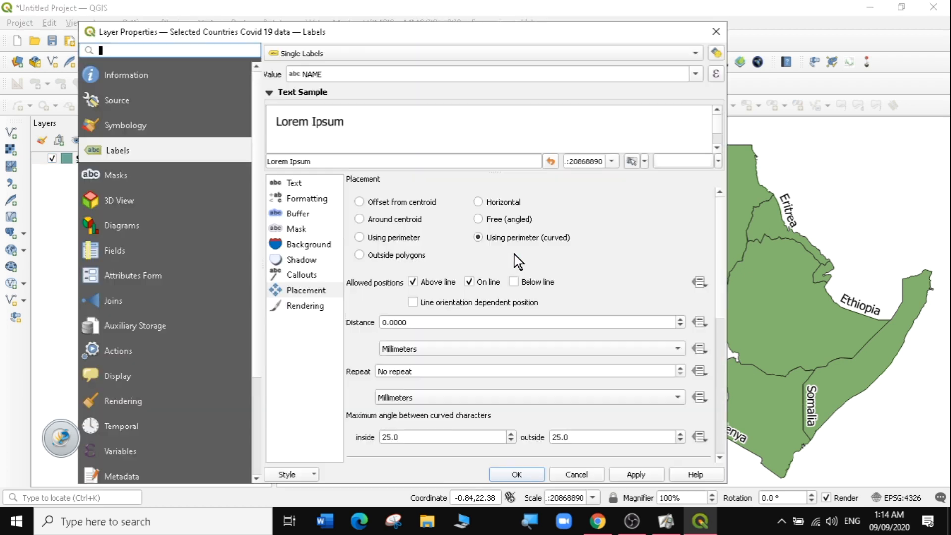
left_click(151, 125)
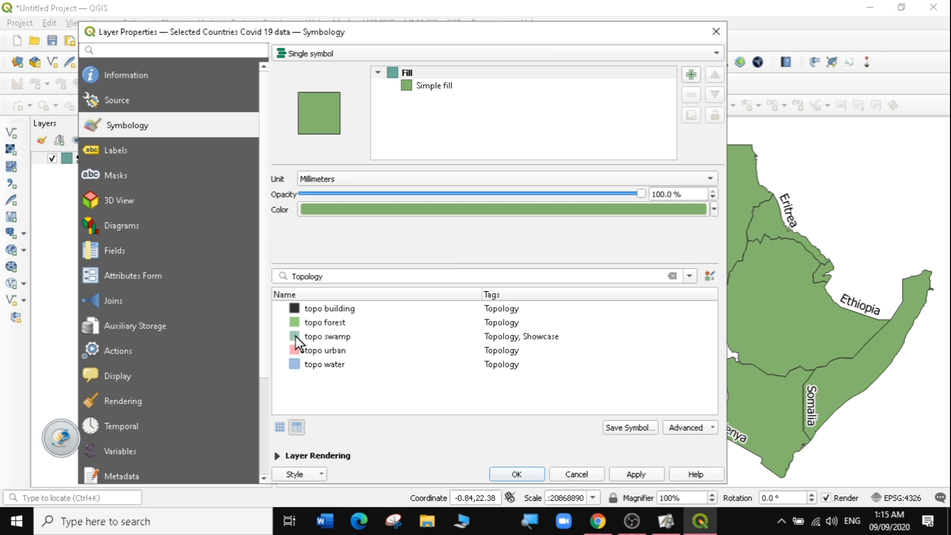
left_click(317, 323)
left_click(306, 366)
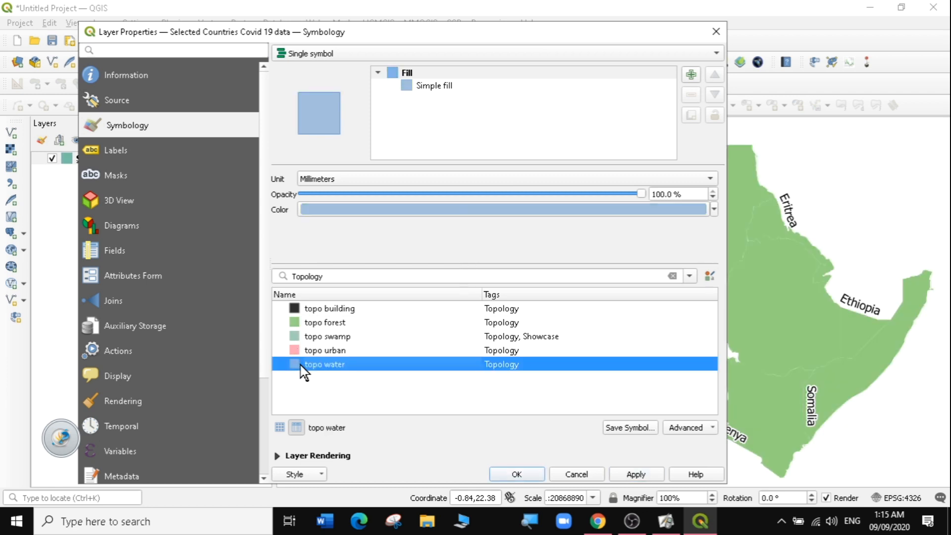
left_click(634, 474)
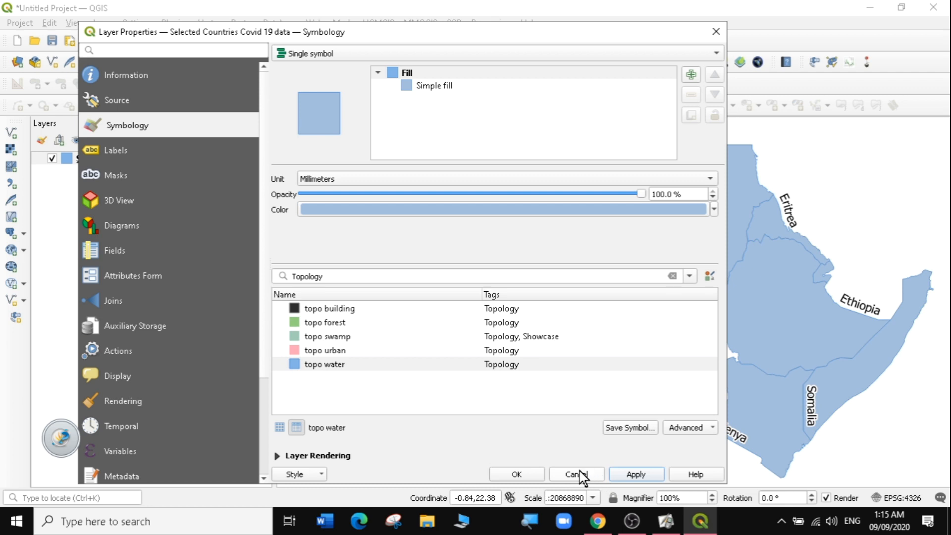
left_click(533, 474)
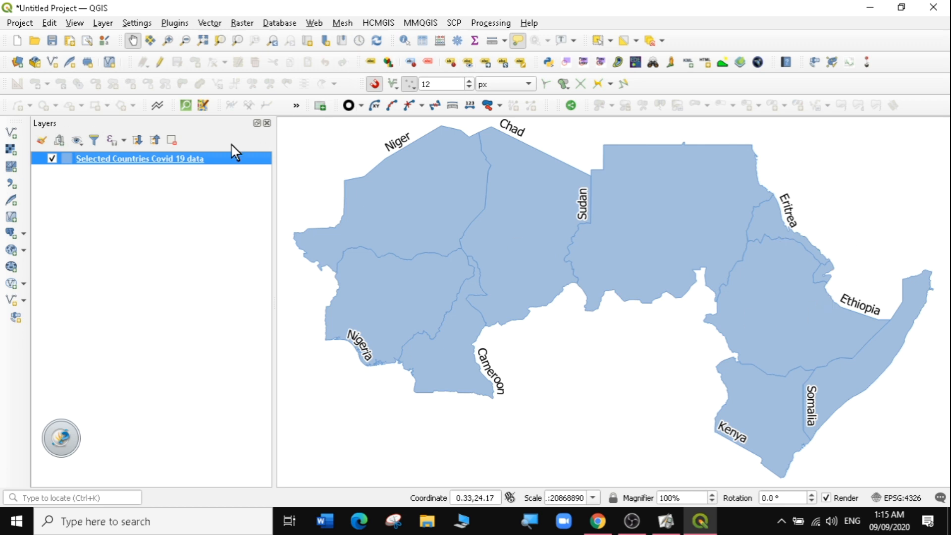
- Open the layer's properties and set its diagrams to Pie Chart, showing the diagram attributes
left_click(387, 61)
right_click(104, 159)
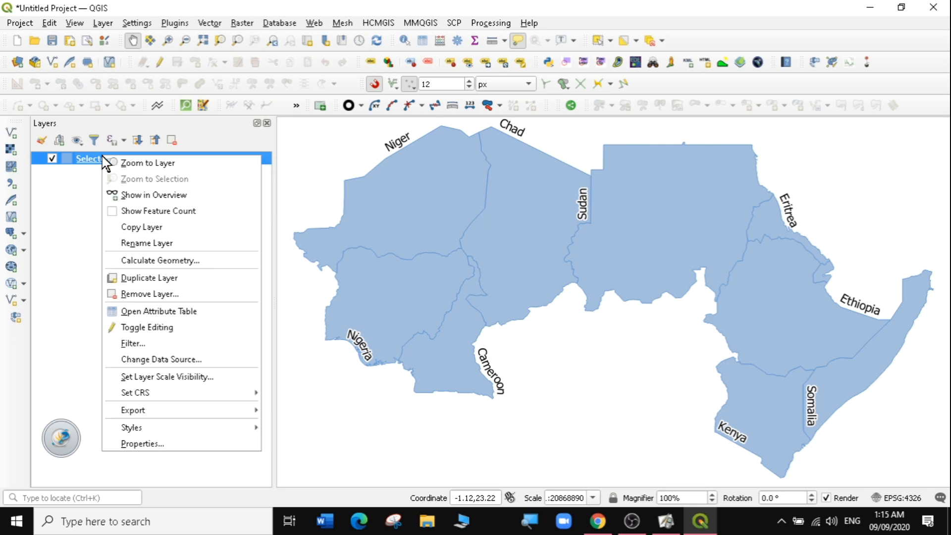
left_click(147, 435)
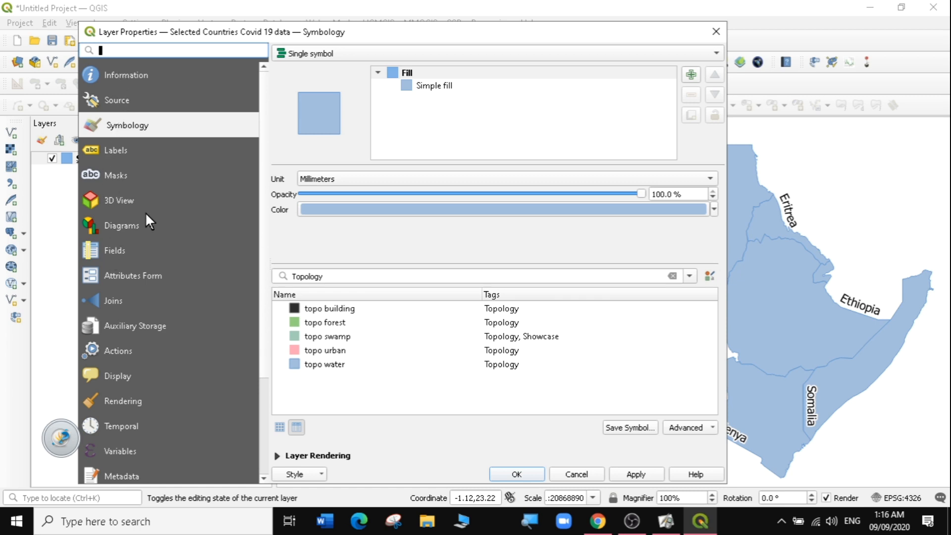
left_click(121, 226)
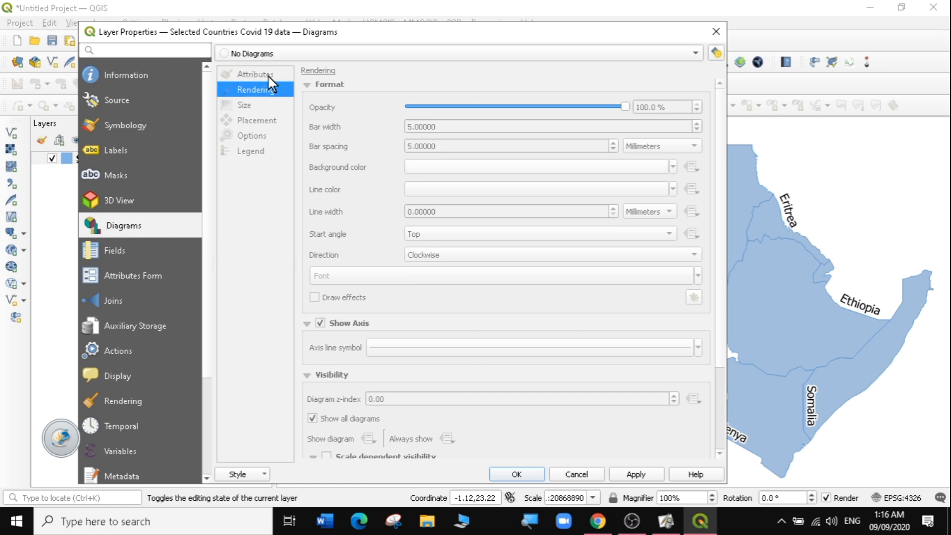
left_click(697, 54)
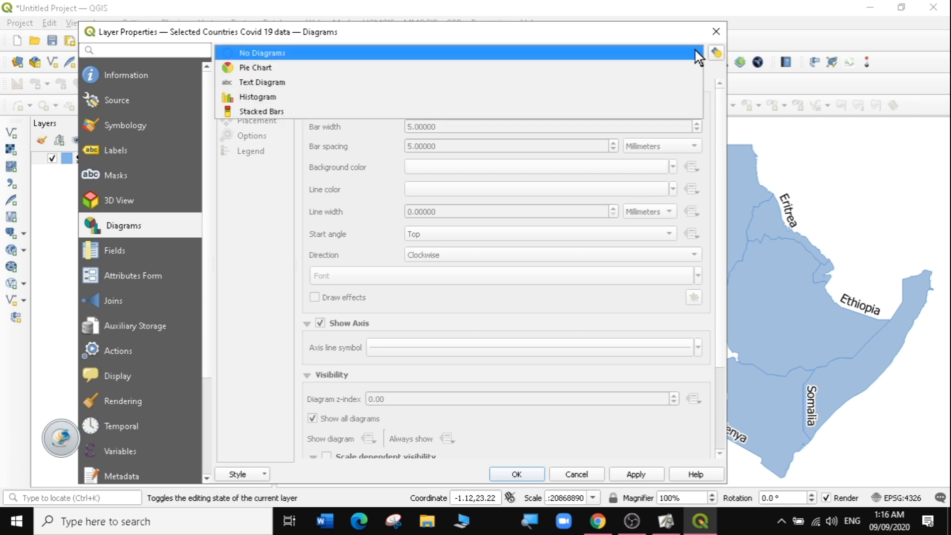
left_click(257, 70)
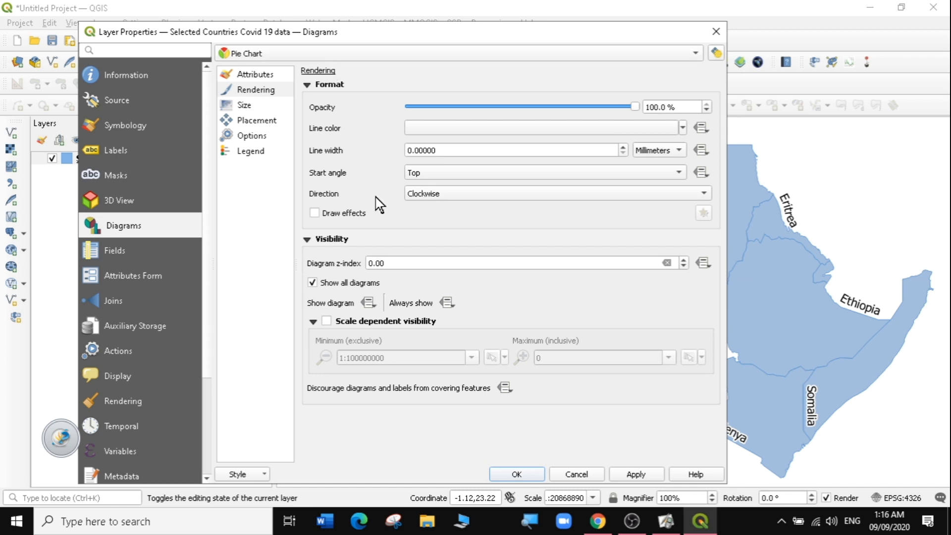
left_click(256, 75)
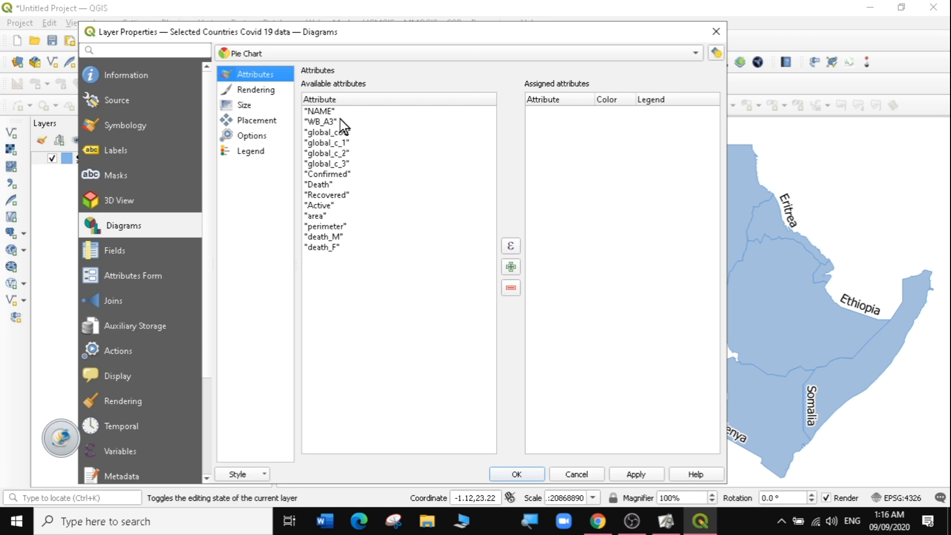
- Add the Death, Recovered and Active attributes to the pie chart
left_click(322, 185)
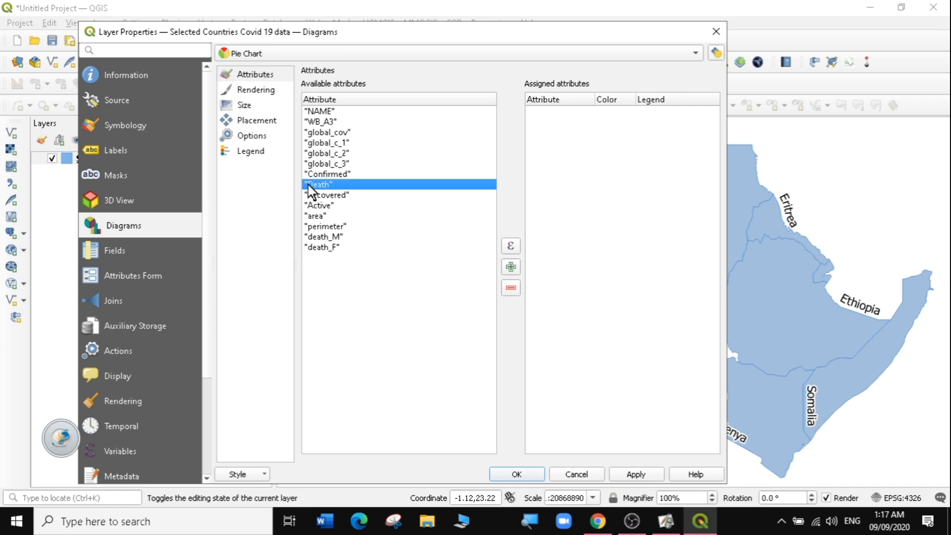
left_click(511, 266)
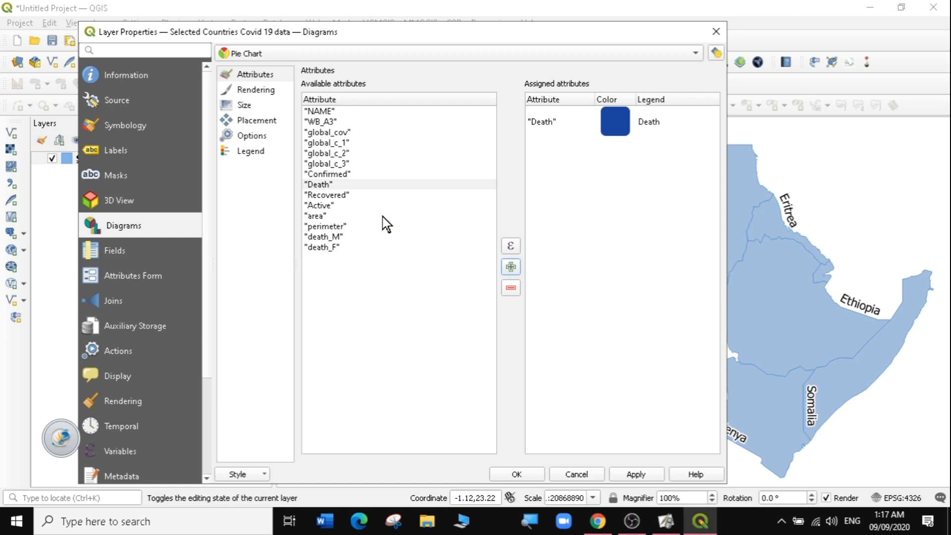
left_click(330, 195)
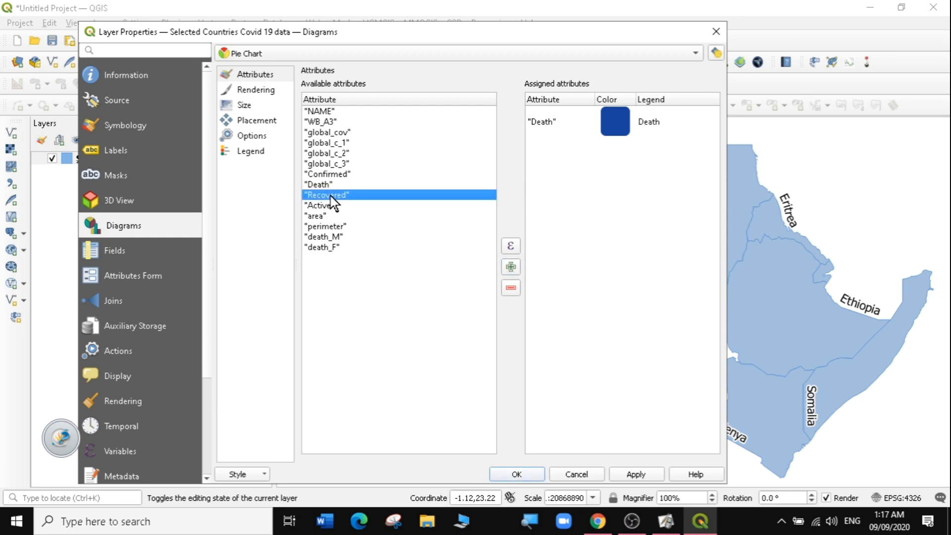
left_click(512, 267)
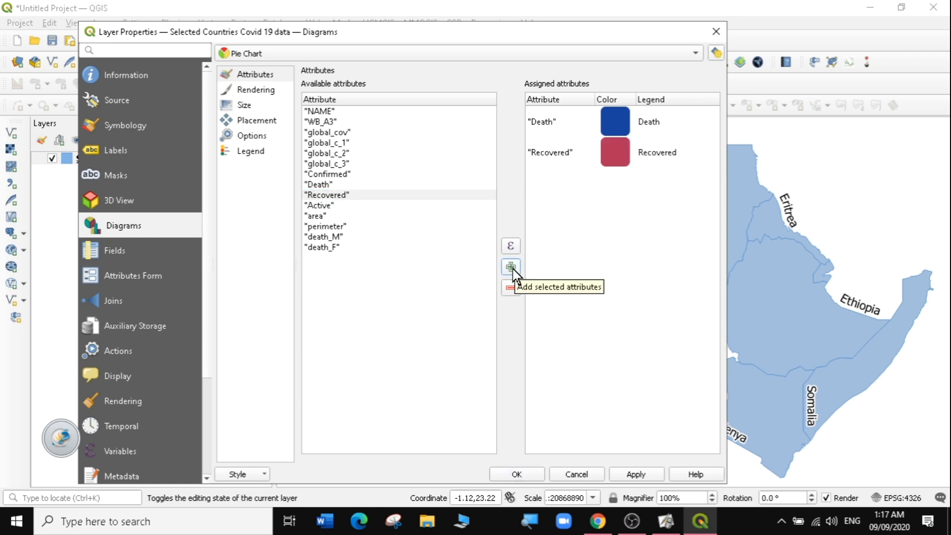
left_click(325, 206)
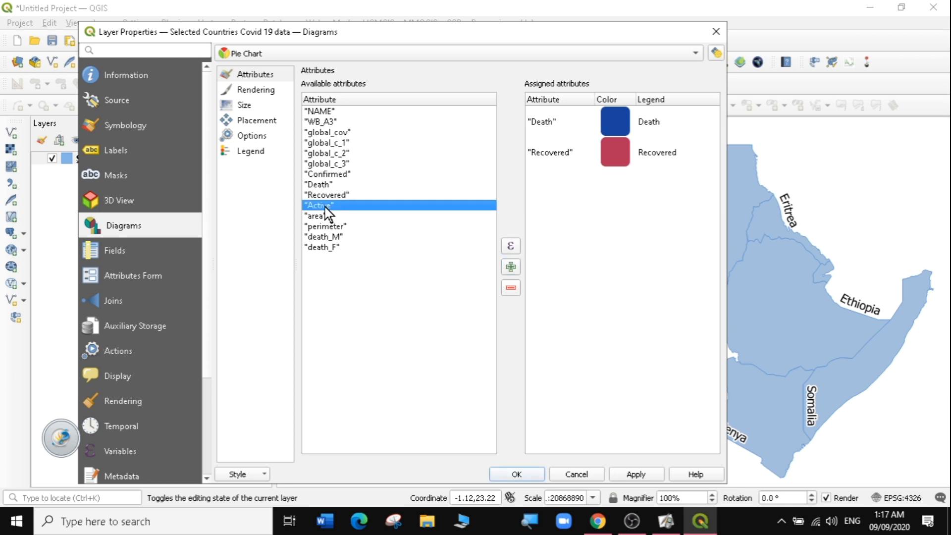
left_click(511, 267)
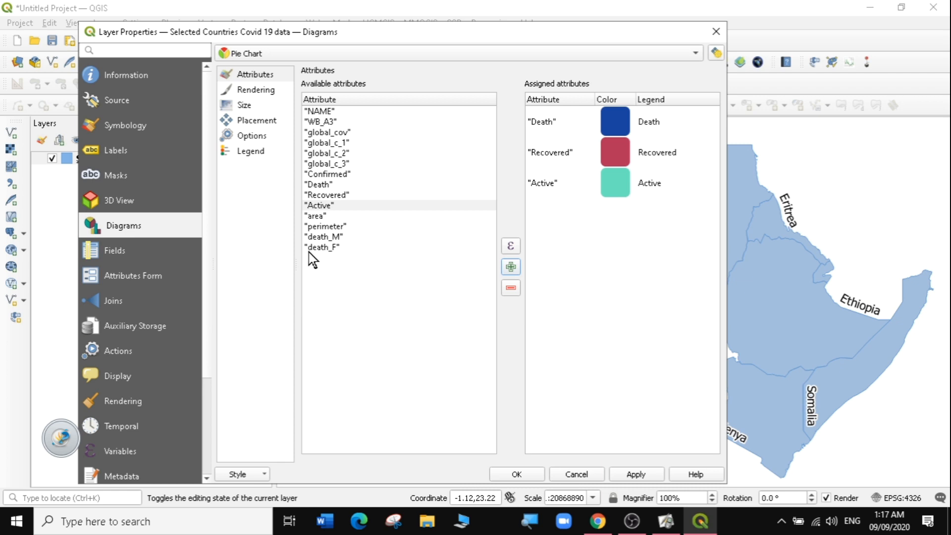
double_click(317, 216)
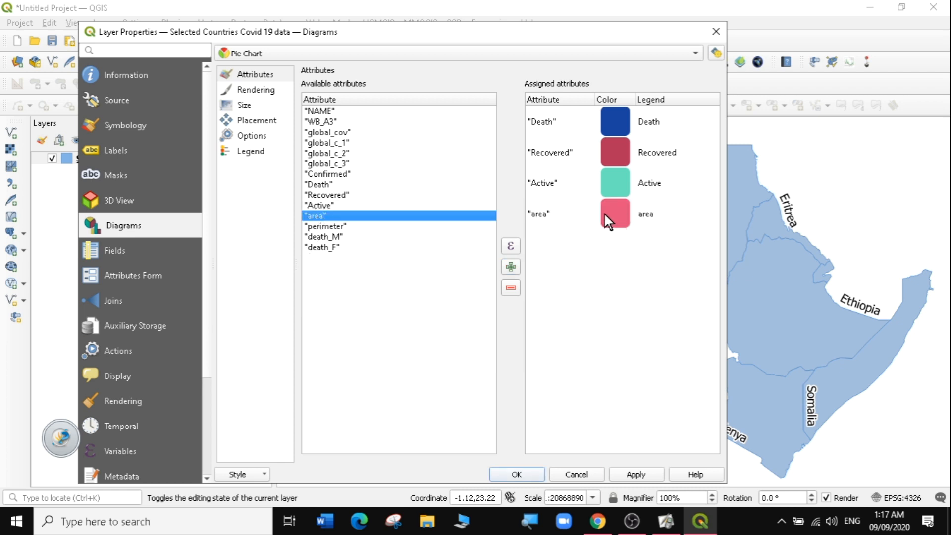
left_click(646, 223)
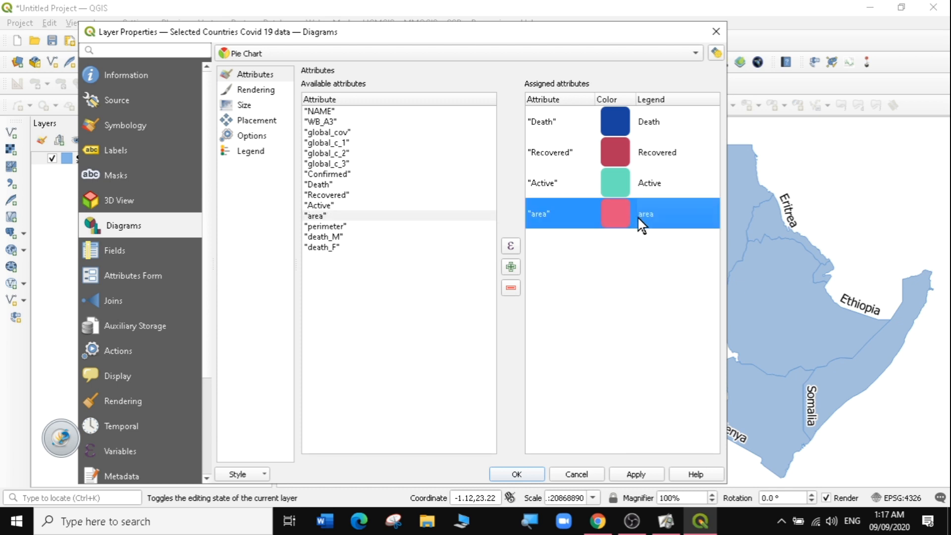
left_click(511, 289)
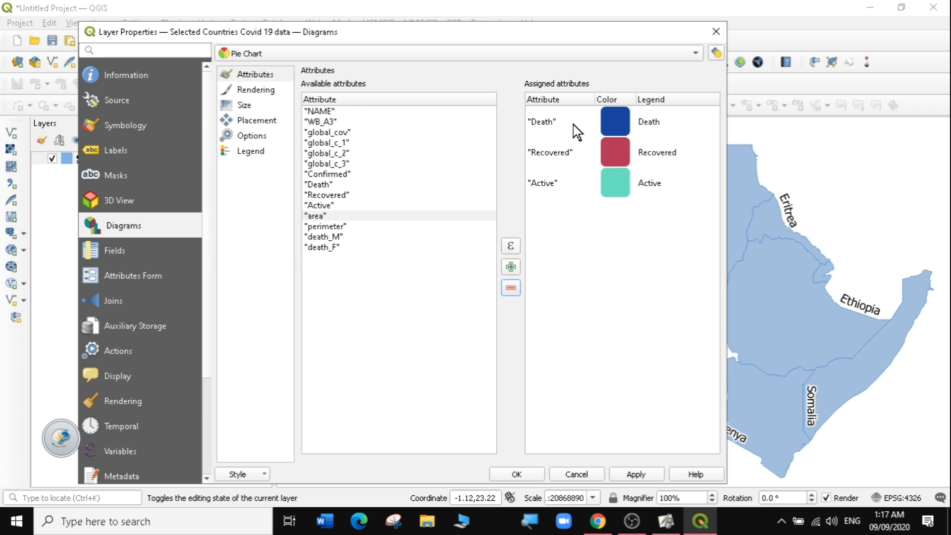
- Set the Death slice colour to orange-red (#f12d01)
double_click(613, 117)
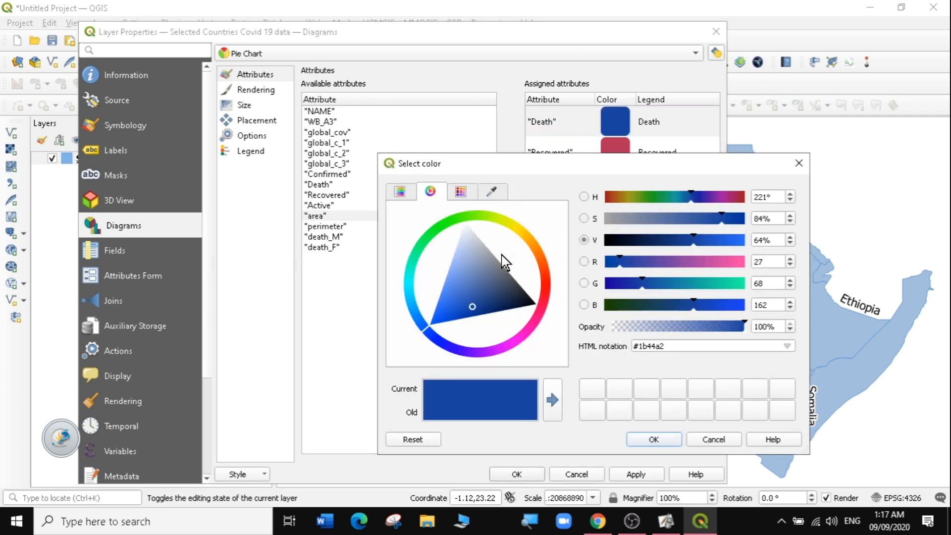
left_click(540, 269)
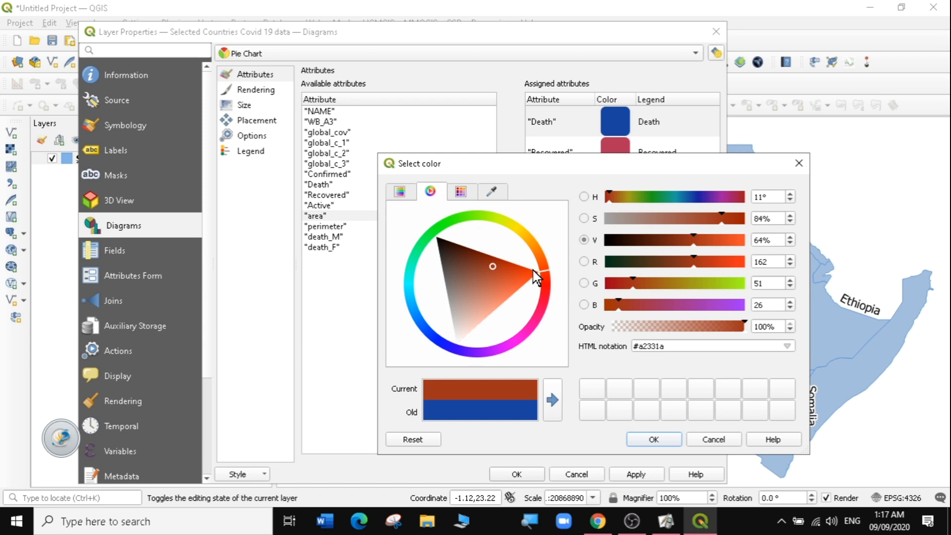
left_click_drag(532, 271, 530, 276)
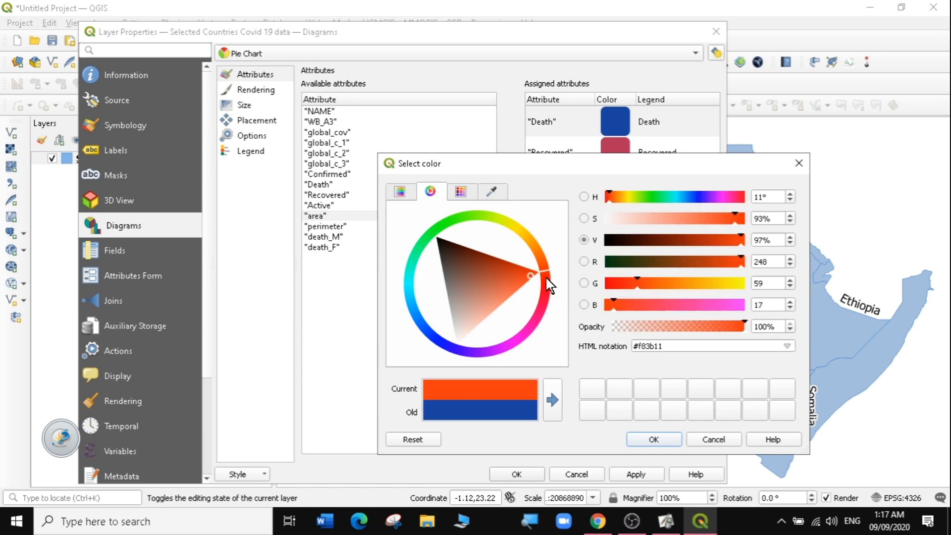
left_click(533, 272)
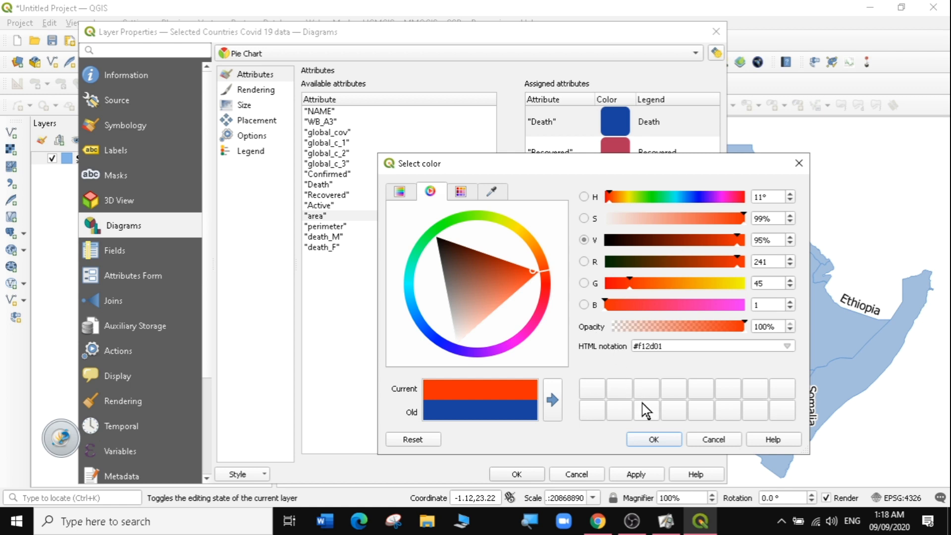
left_click(655, 439)
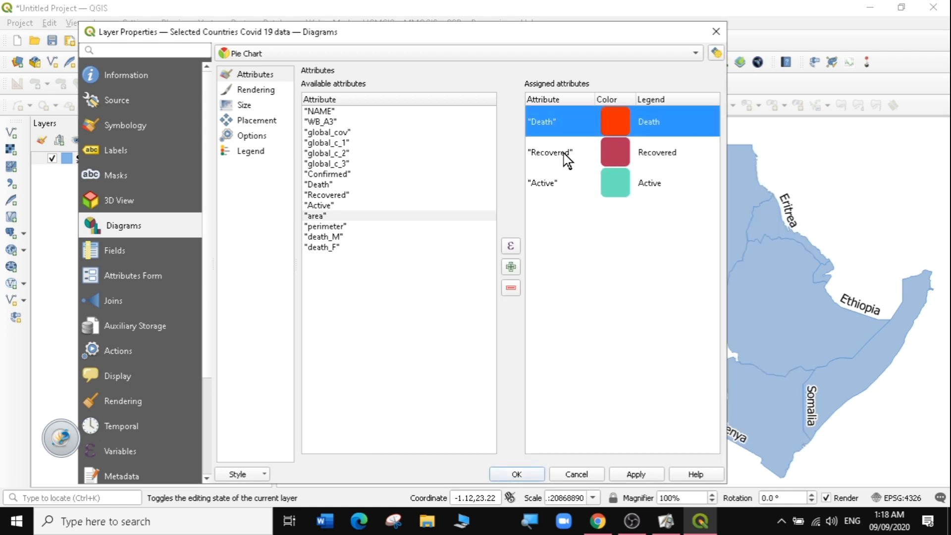
- Set the Recovered slice colour to bright green (#11f904)
double_click(613, 151)
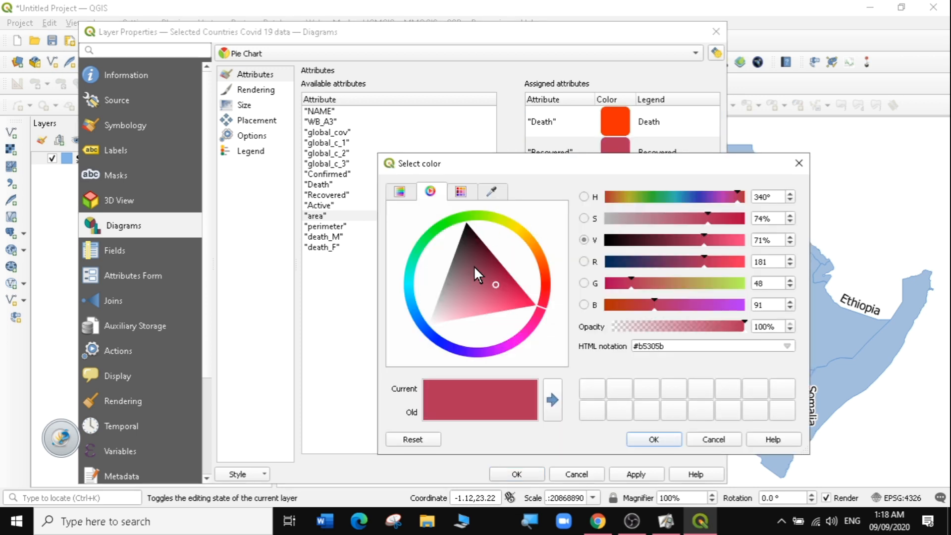
left_click(450, 231)
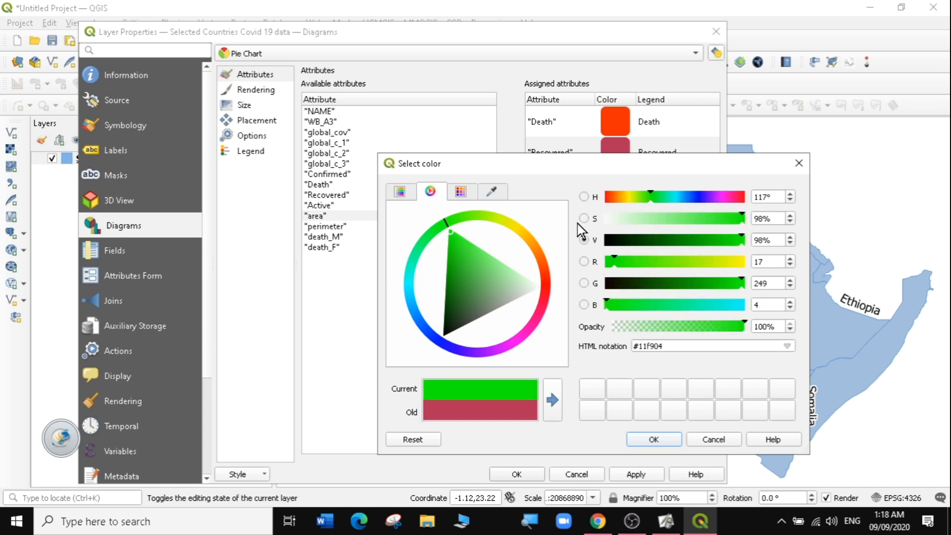
left_click(660, 438)
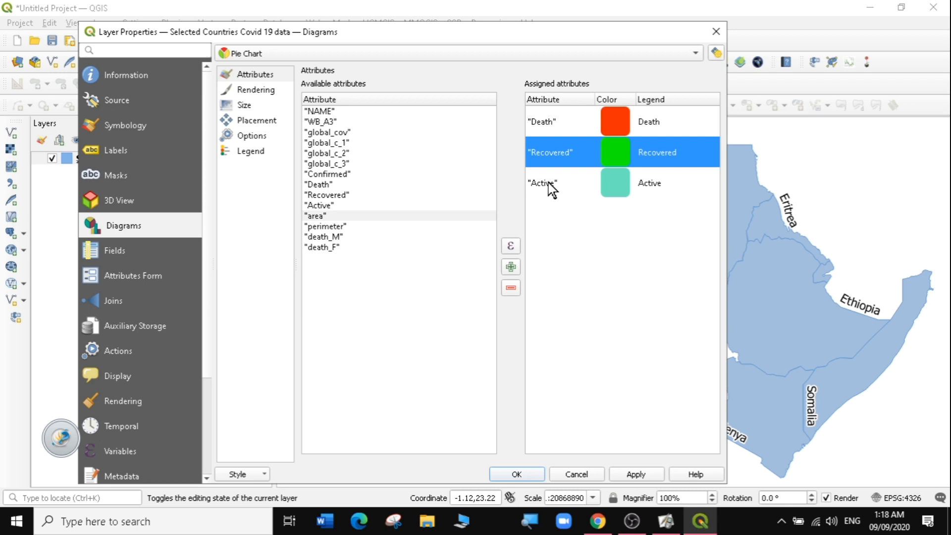
- Set the Active slice colour to yellow (#f4d804)
double_click(616, 183)
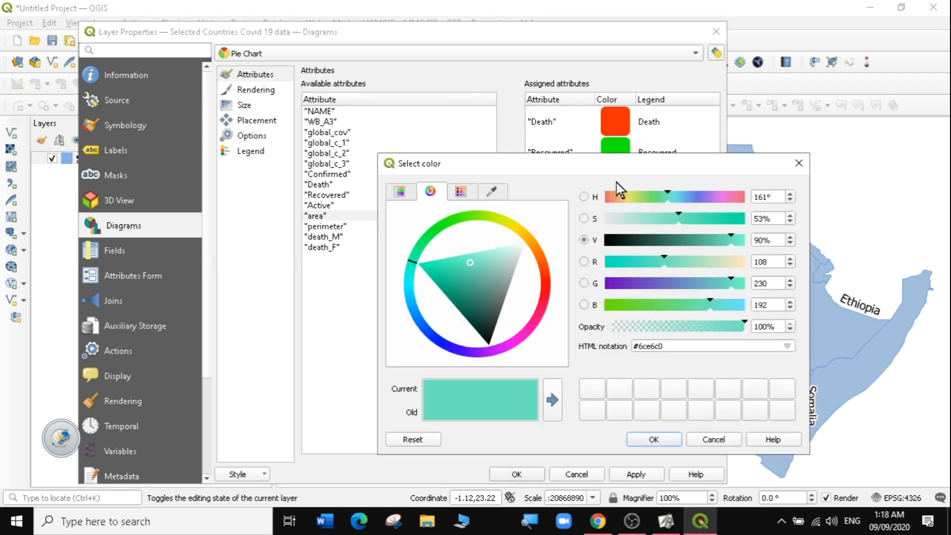
left_click(520, 230)
left_click(513, 240)
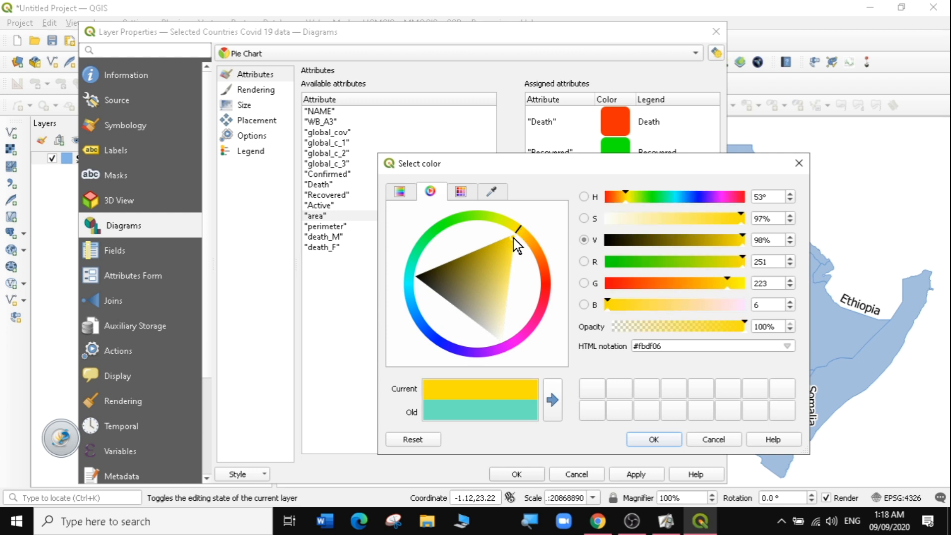
left_click(512, 239)
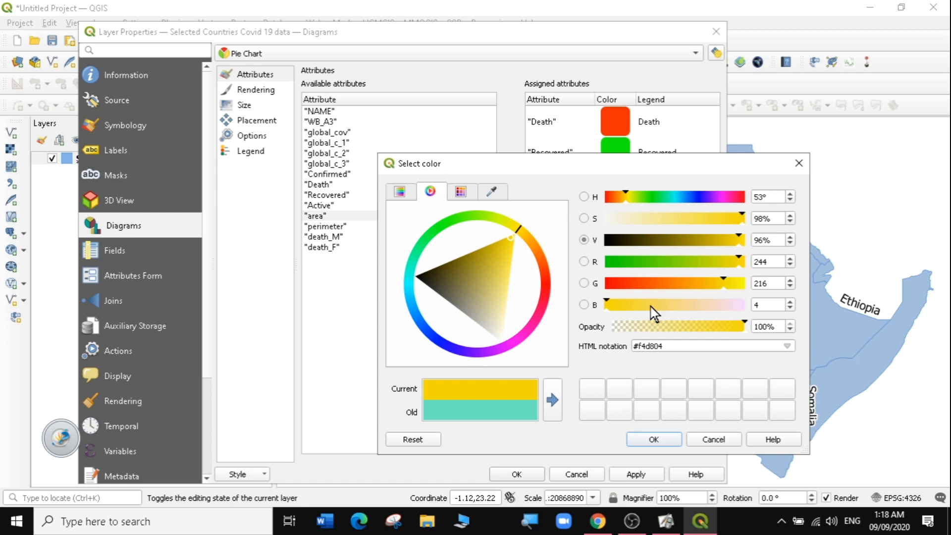
left_click(654, 439)
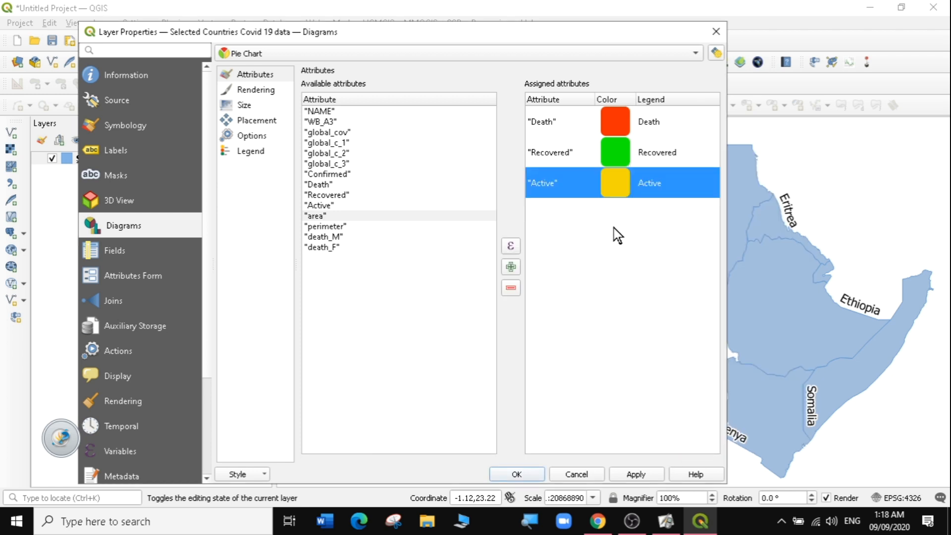
- Rename the Death slice's legend to "Number of Death"
left_click(660, 118)
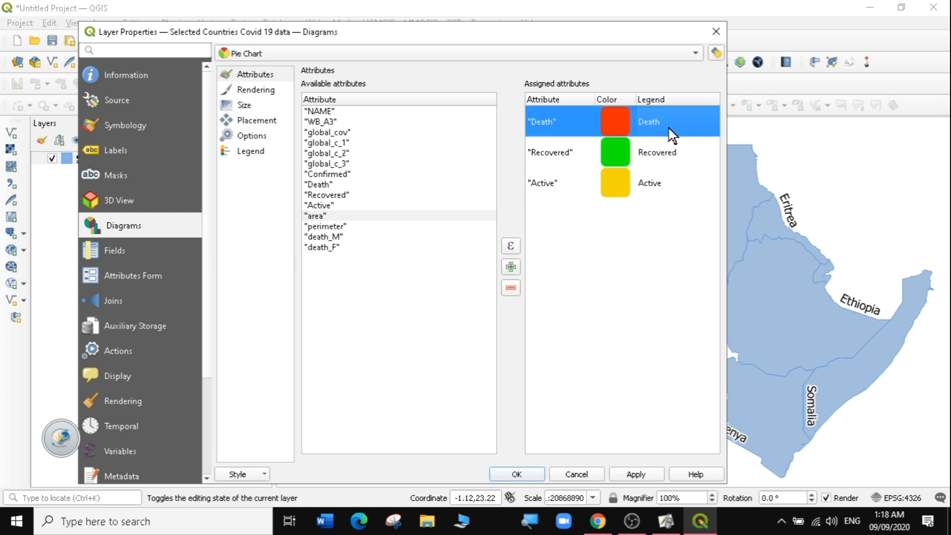
double_click(669, 128)
key("Return")
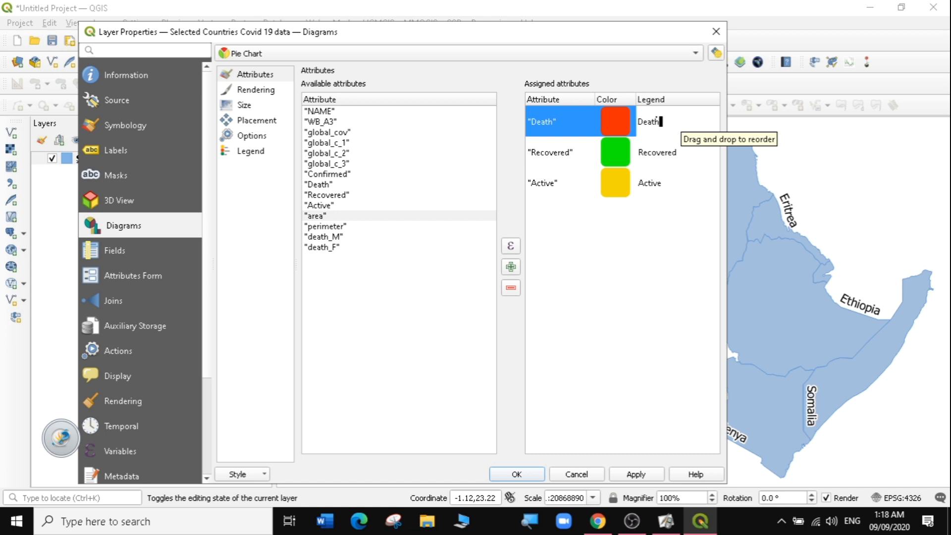
type("nU")
key("BackSpace")
key("BackSpace")
type("n")
key("BackSpace")
type("N")
type("umber ")
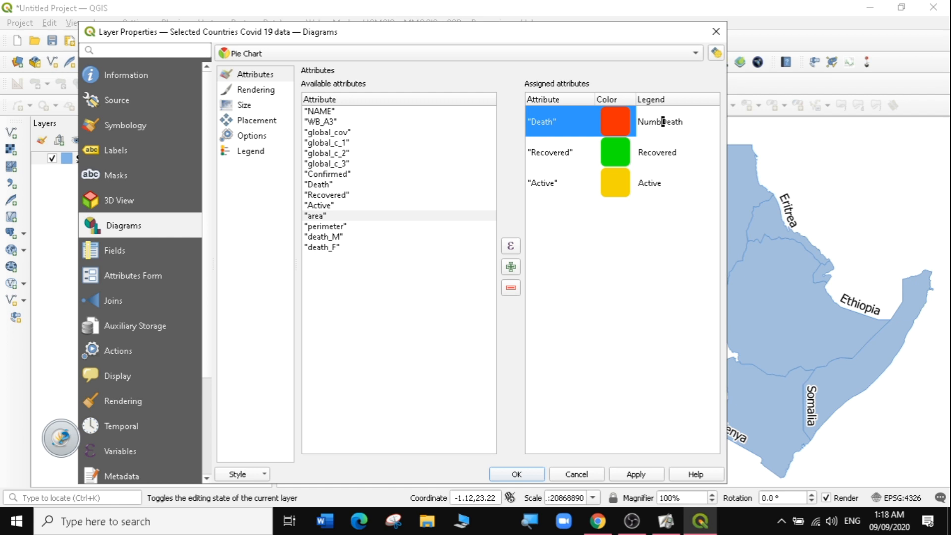
type("of")
- Rename the Recovered slice's legend to "Number Recovered"
left_click(653, 151)
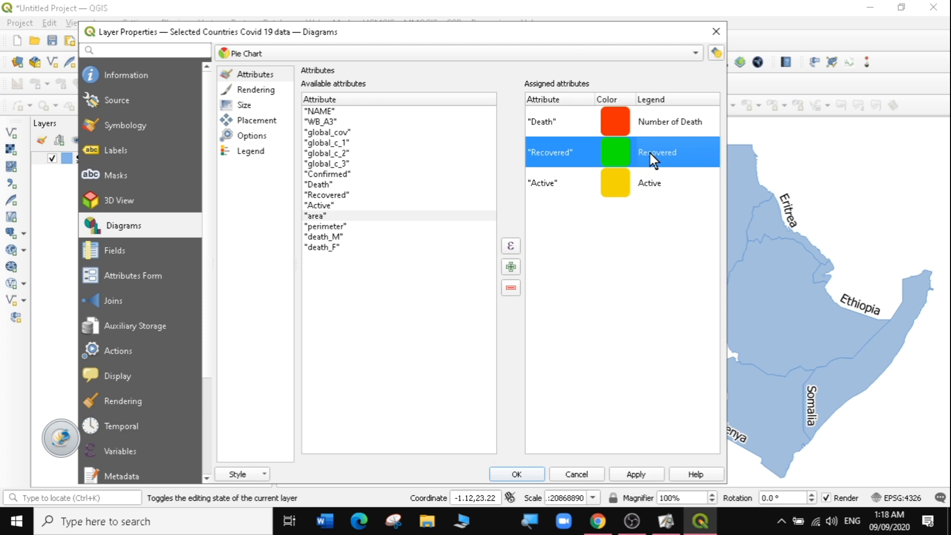
double_click(653, 151)
left_click(639, 152)
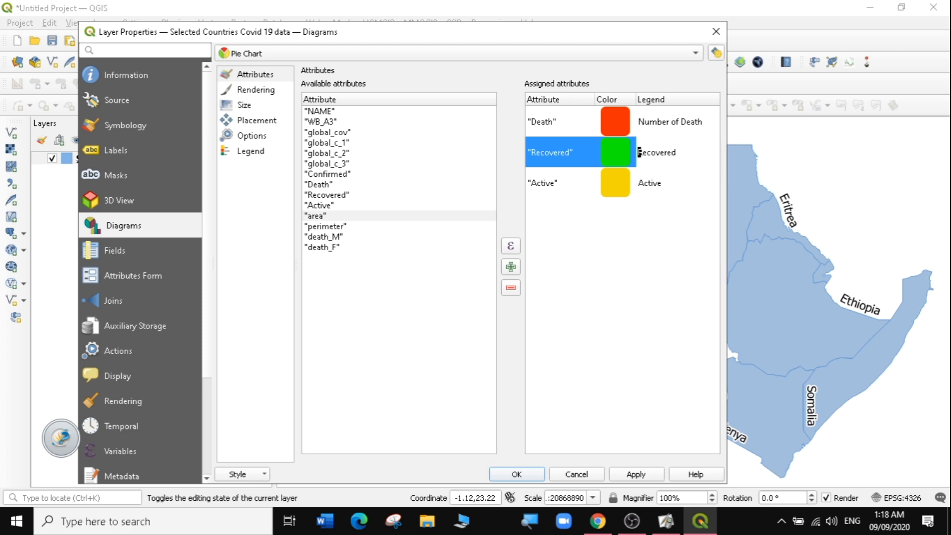
type("Number")
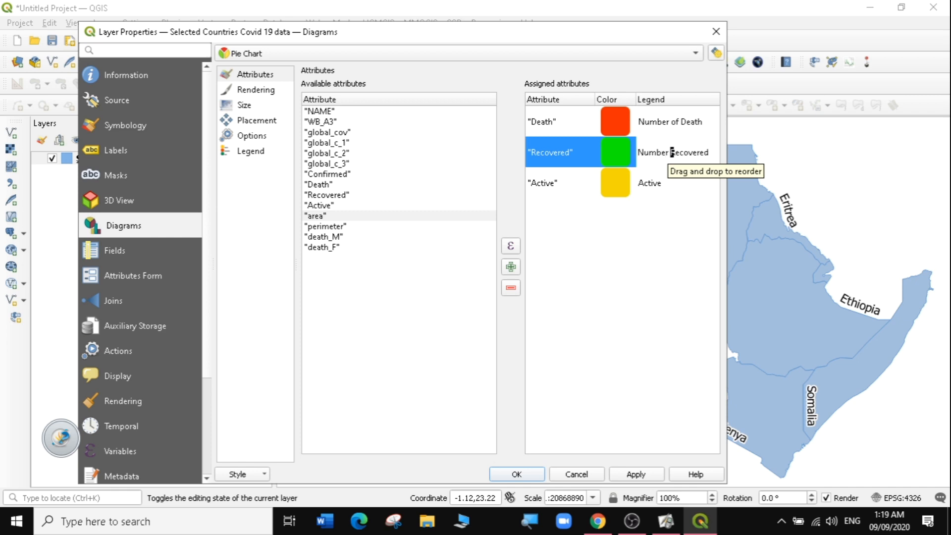
- Rename the Active slice's legend to "Active Cases" and apply the diagram settings
left_click(658, 184)
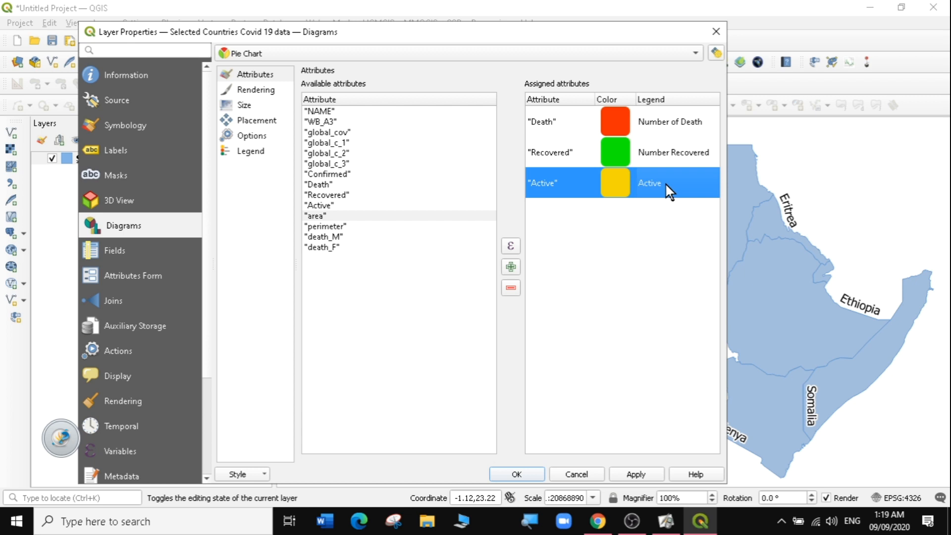
left_click(673, 247)
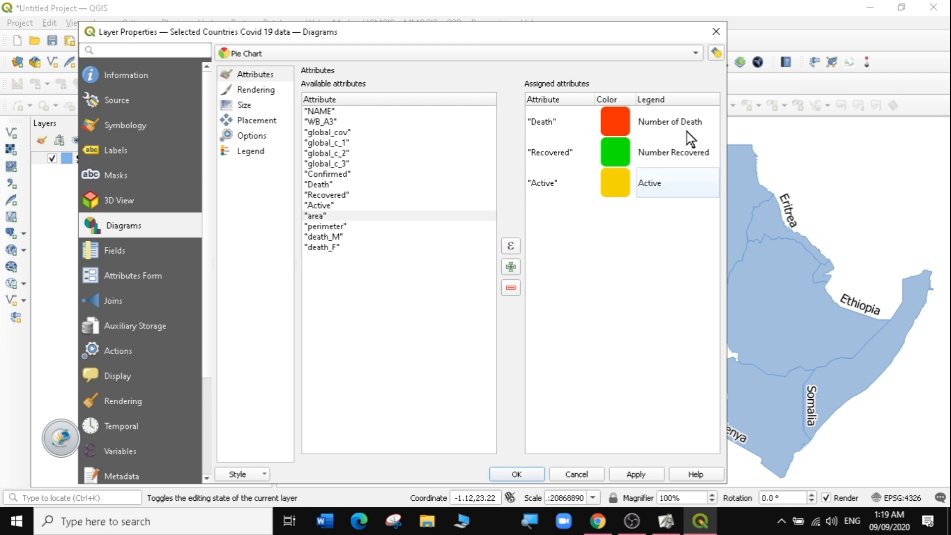
double_click(662, 187)
key("End")
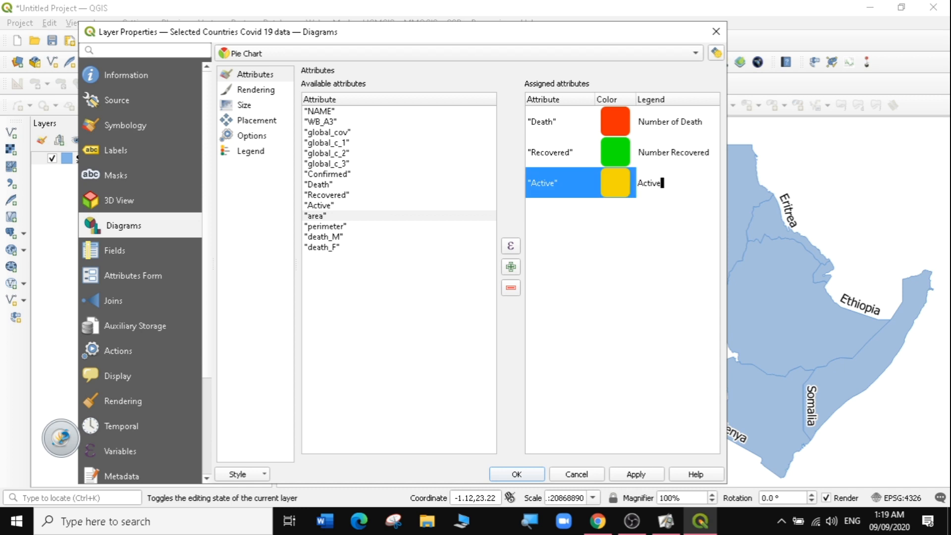
type("Cases")
left_click(638, 476)
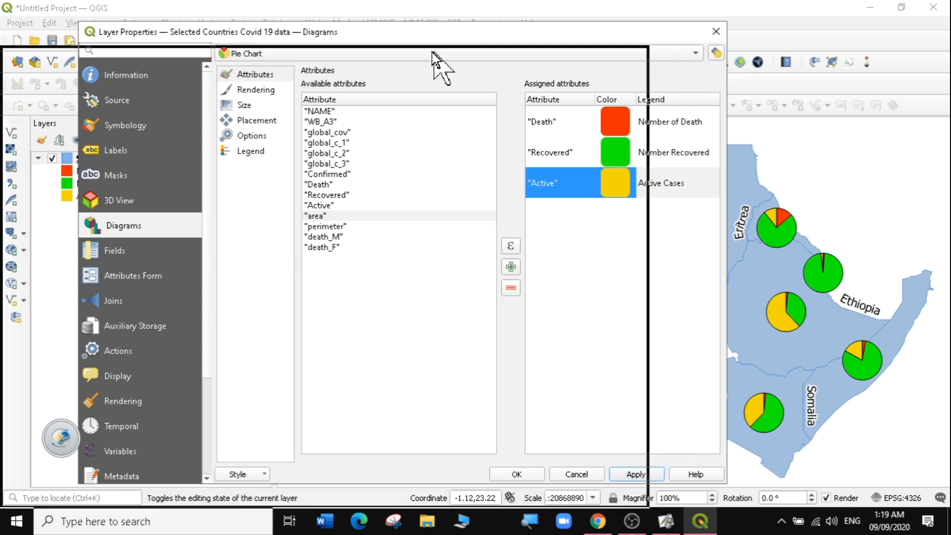
- Move the properties dialog aside to examine the pie charts on the map
left_click_drag(185, 96, 148, 90)
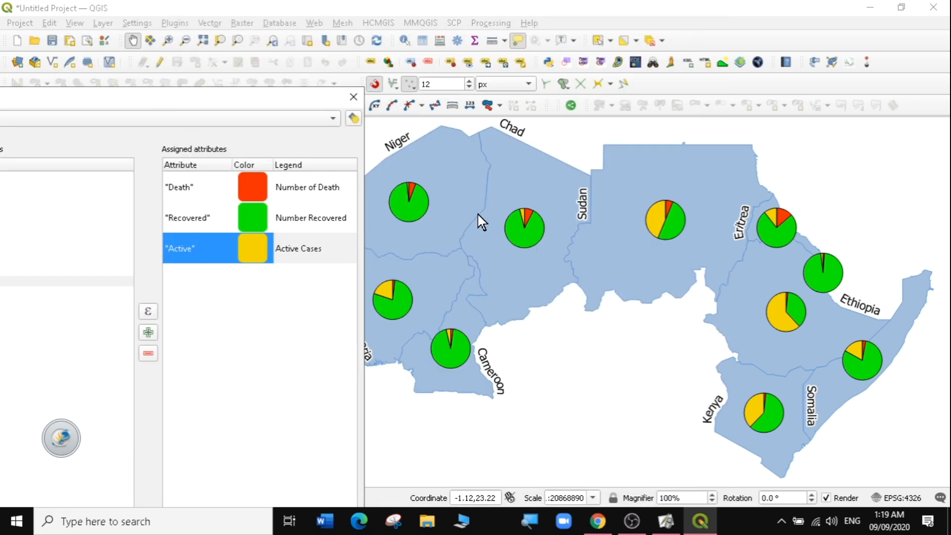
left_click_drag(205, 97, 143, 130)
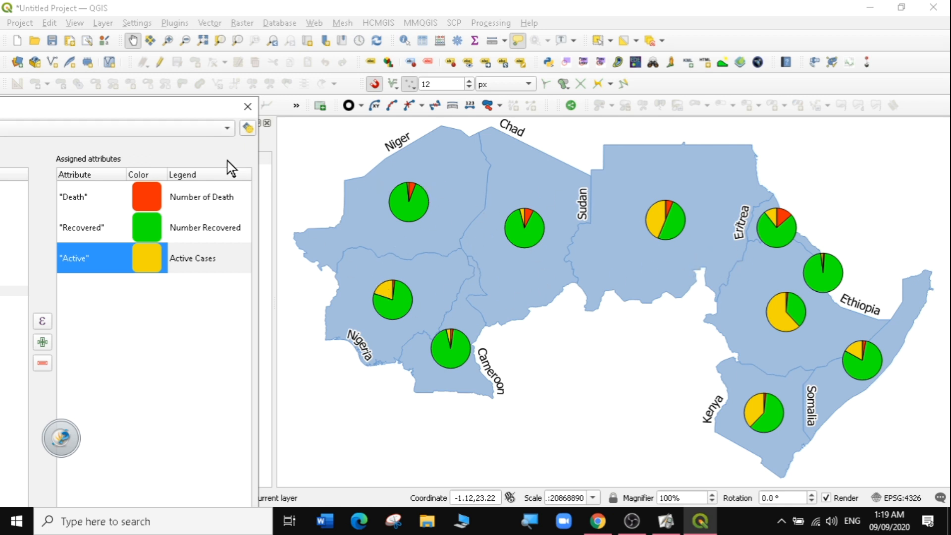
left_click_drag(134, 108, 276, 45)
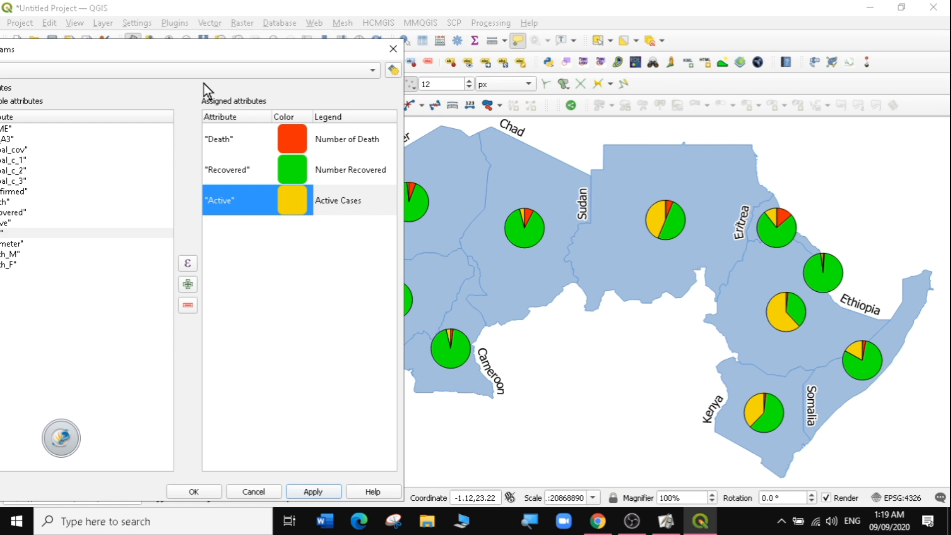
left_click_drag(153, 51, 487, 49)
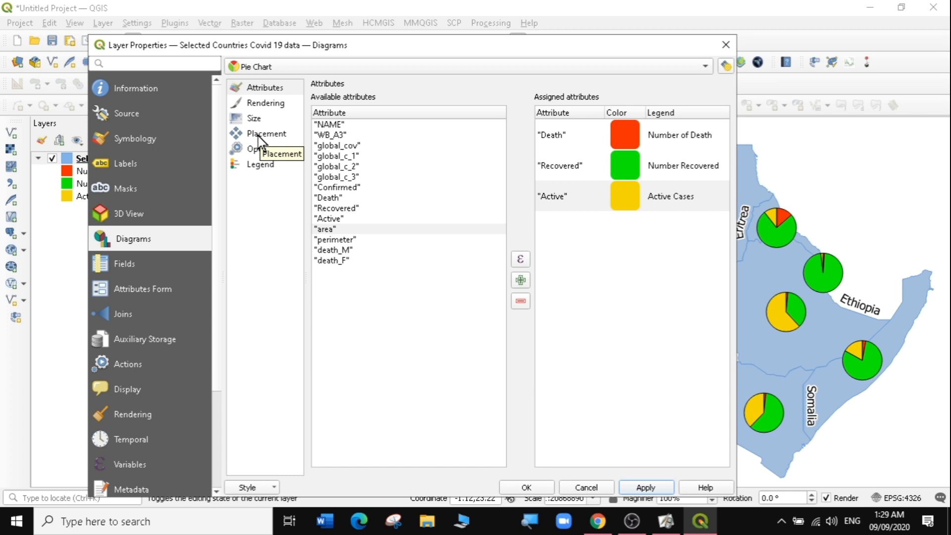
- Set the pie chart rendering opacity to 84.6% and apply it
left_click(255, 104)
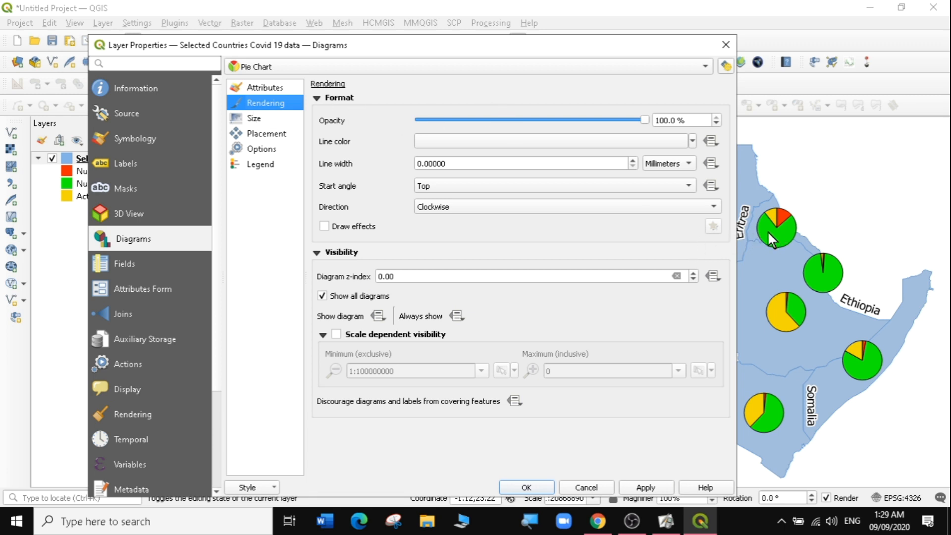
left_click_drag(644, 120, 583, 120)
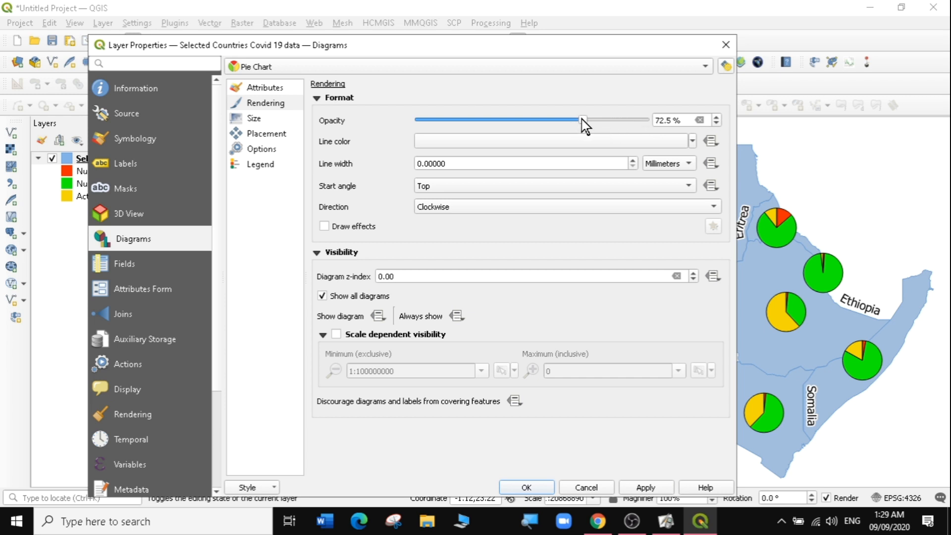
left_click(644, 488)
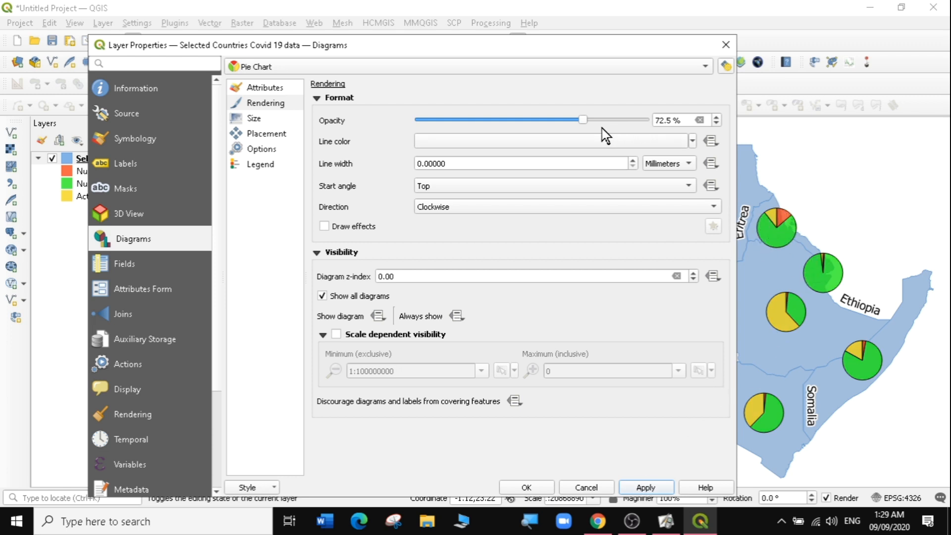
left_click_drag(584, 119, 610, 120)
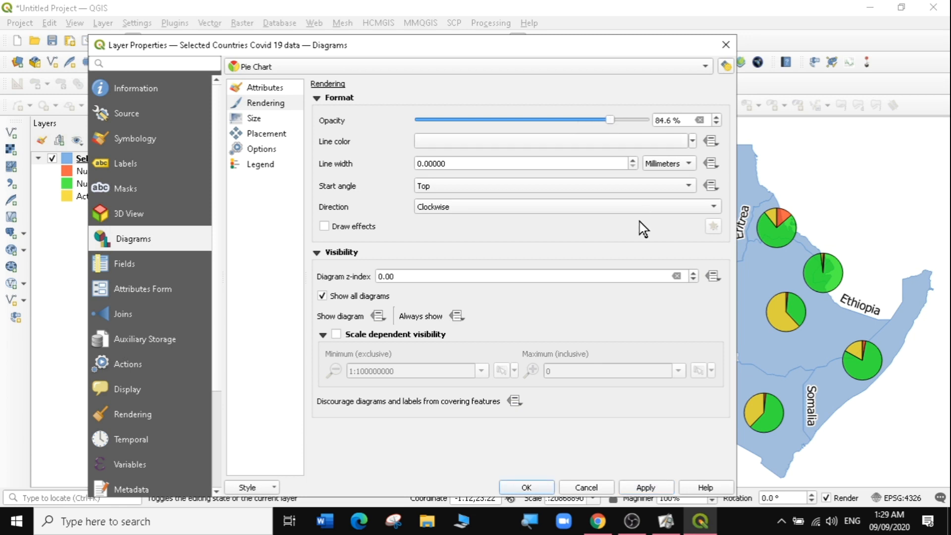
left_click(643, 484)
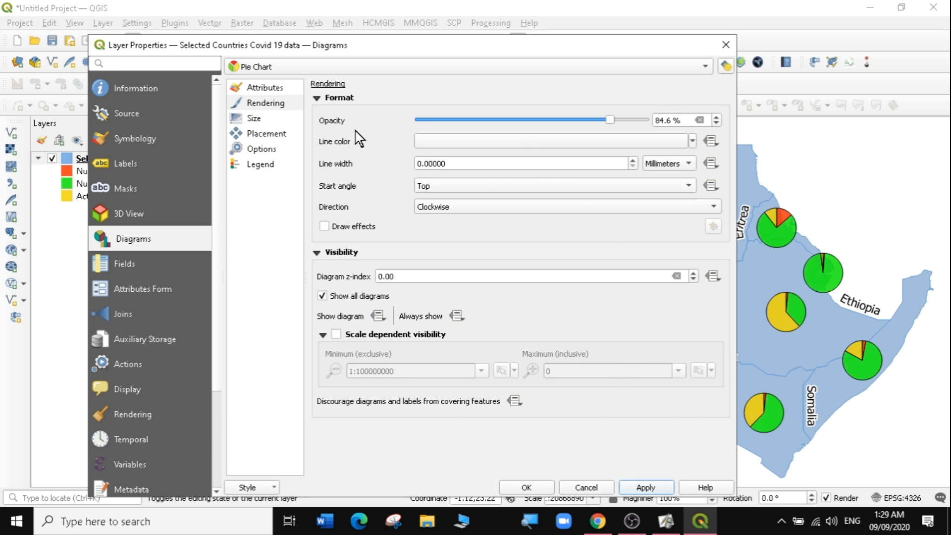
- Set the diagram line width to 1 mm
left_click(692, 142)
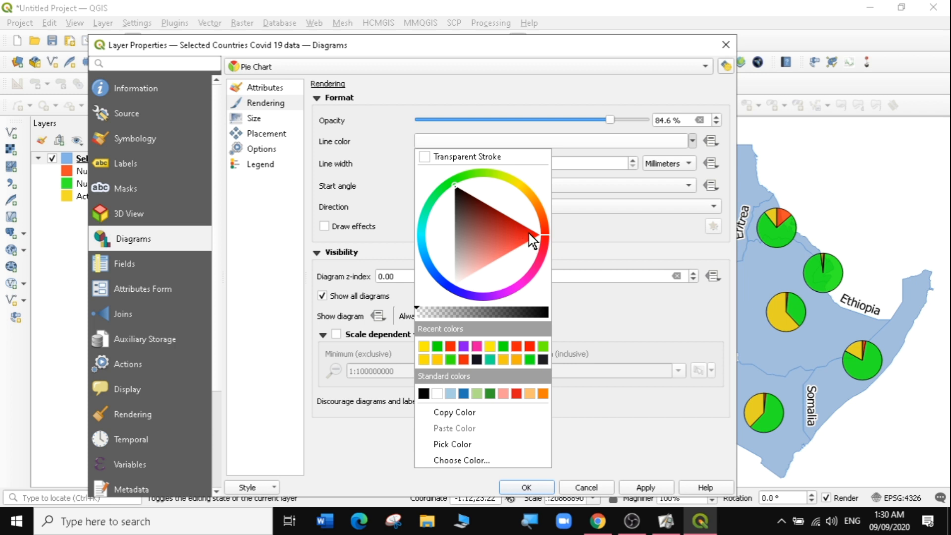
left_click(605, 146)
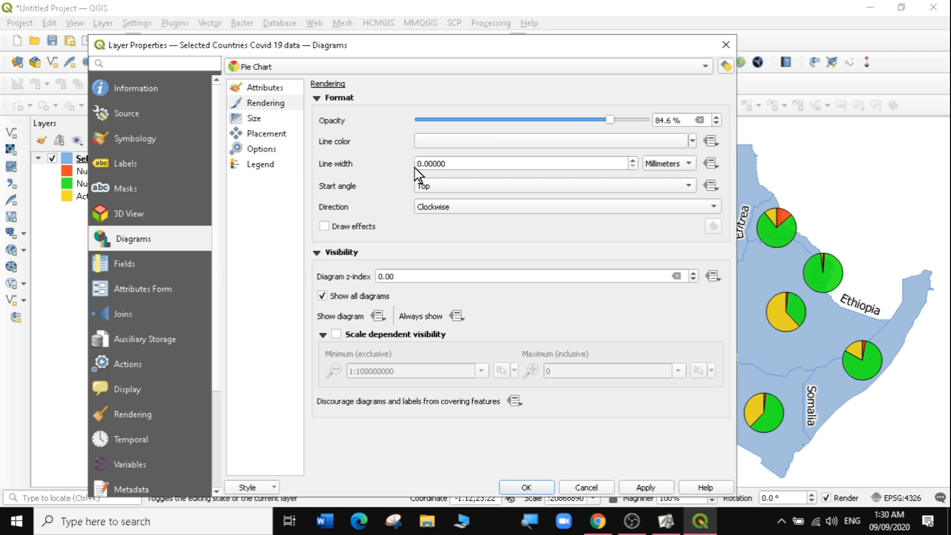
left_click(632, 159)
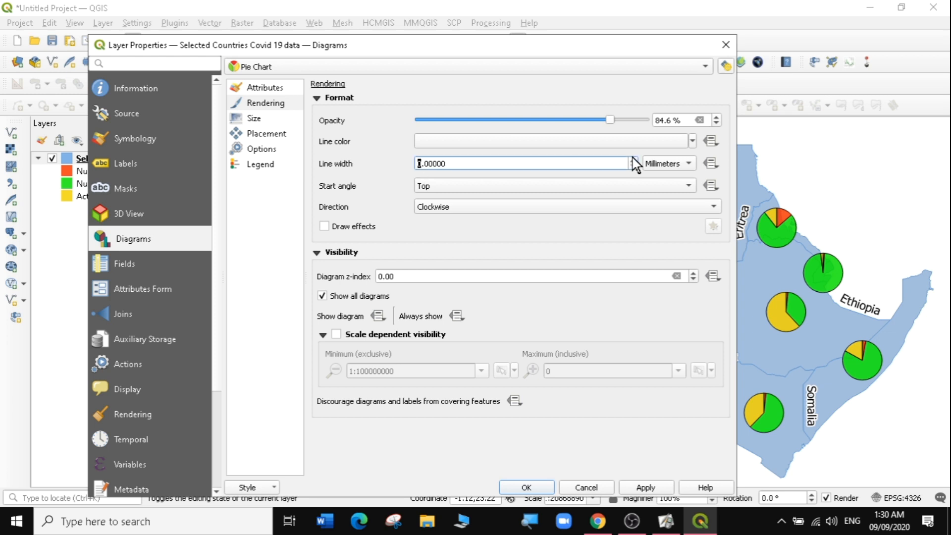
left_click(424, 160)
type("1")
key("BackSpace")
key("Right")
type("1")
key("Tab")
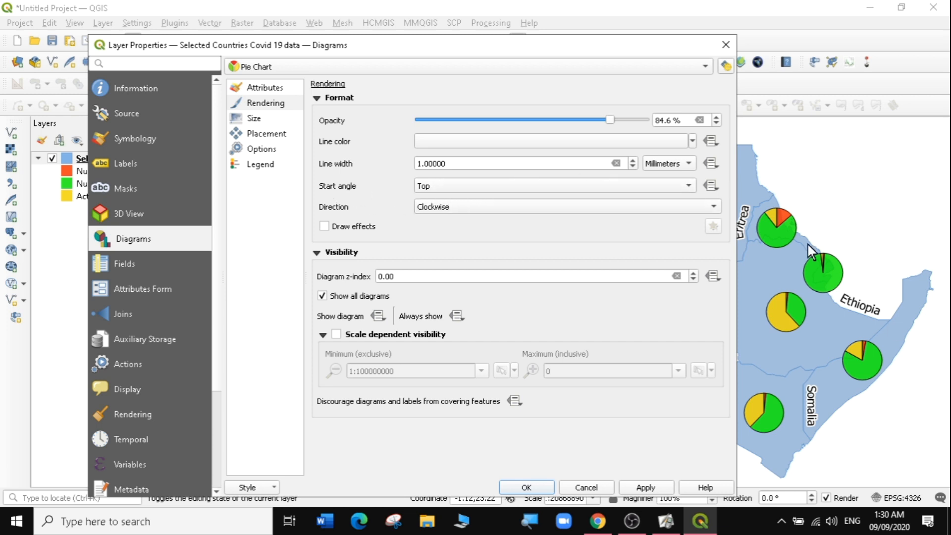
- Try Right and Bottom start angles for the pie slices, then return the start angle to Top
left_click(504, 185)
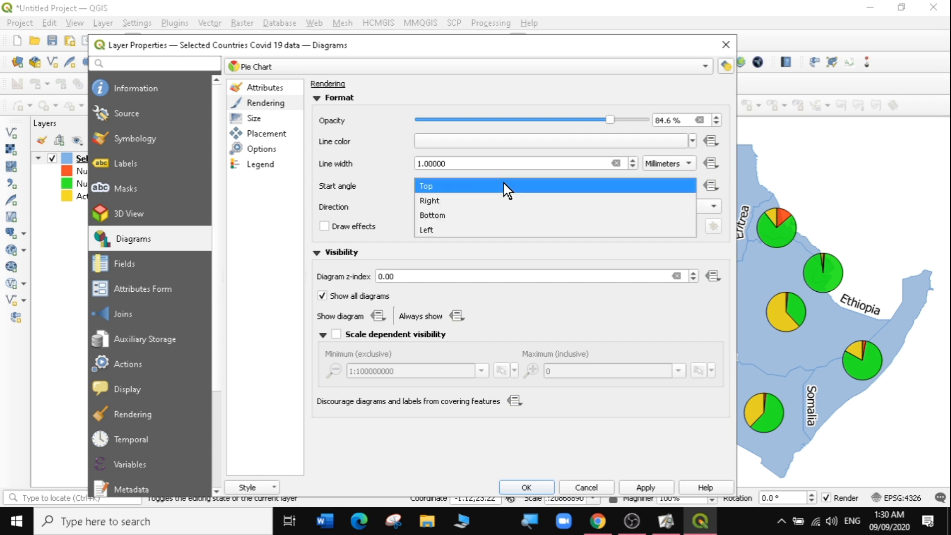
left_click(489, 201)
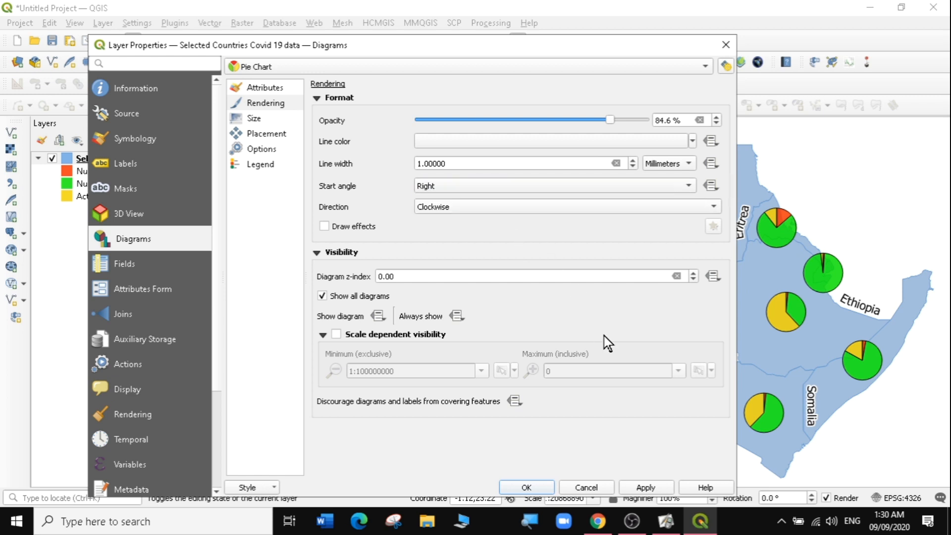
left_click(648, 487)
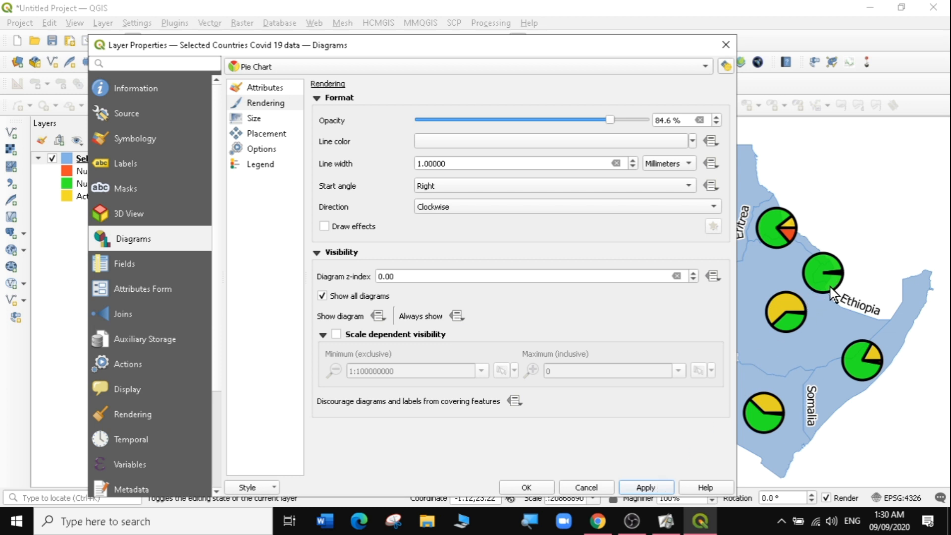
left_click(446, 186)
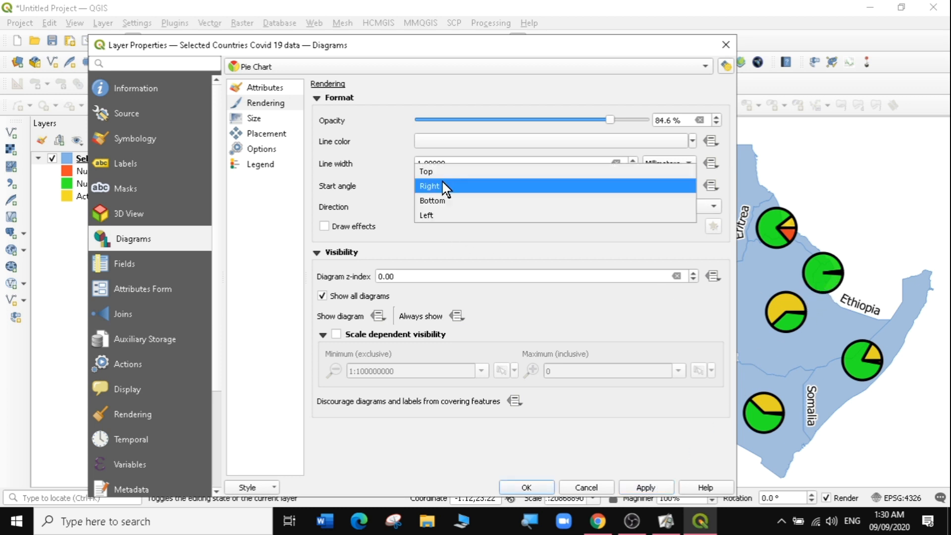
left_click(441, 200)
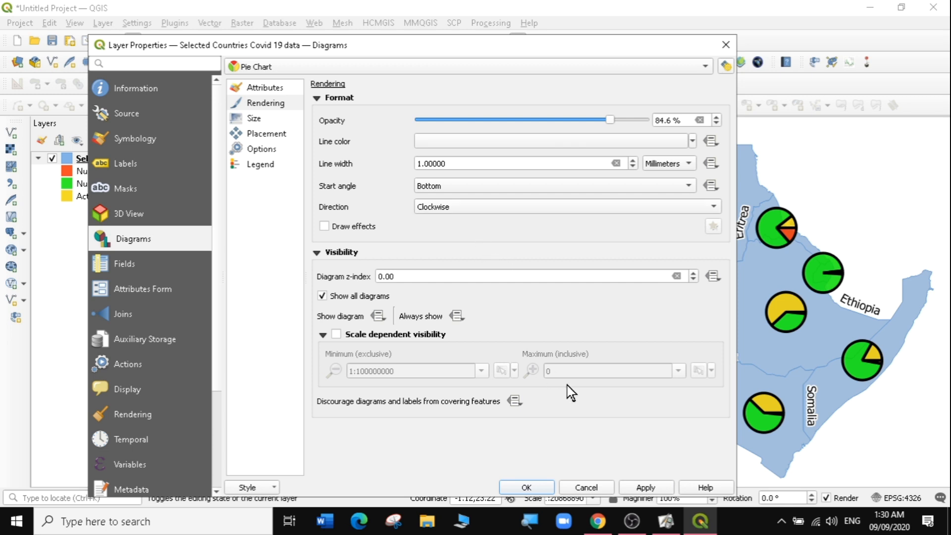
left_click(643, 485)
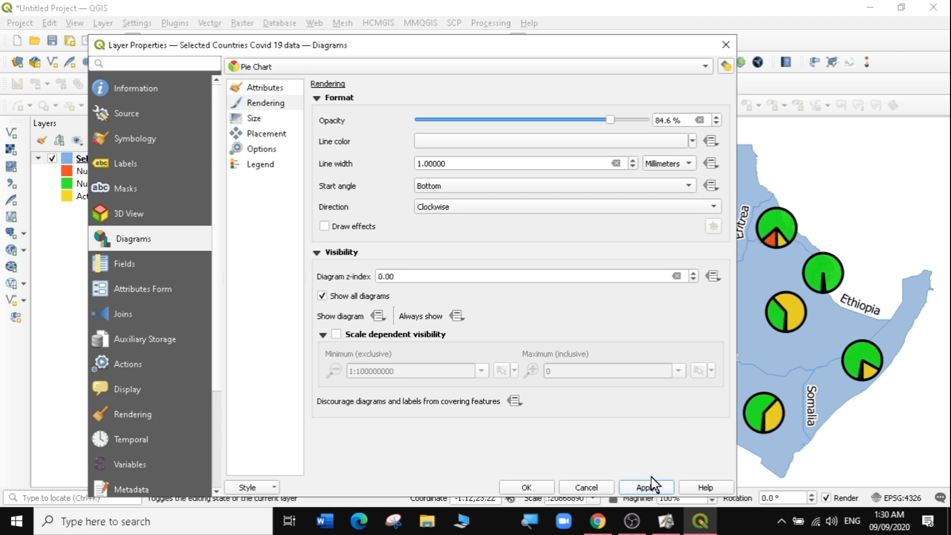
left_click(472, 182)
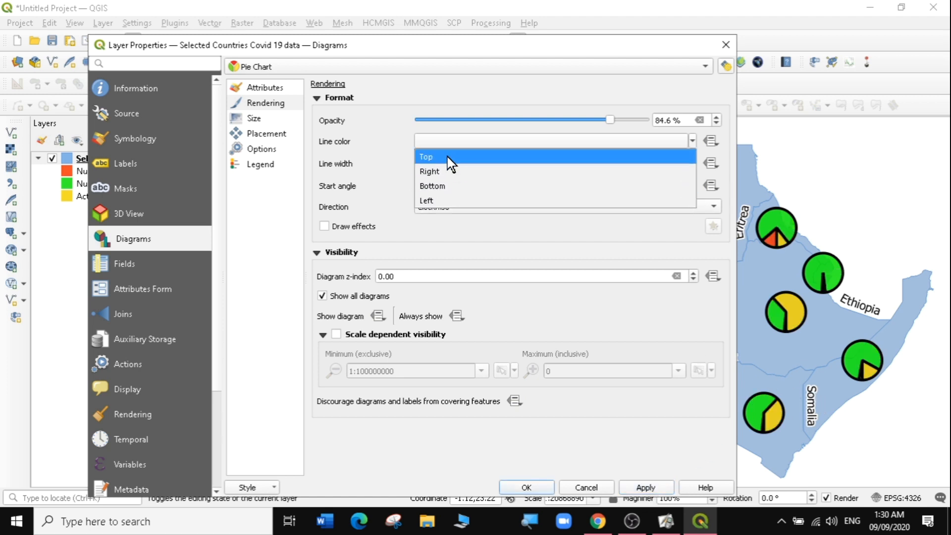
left_click(444, 158)
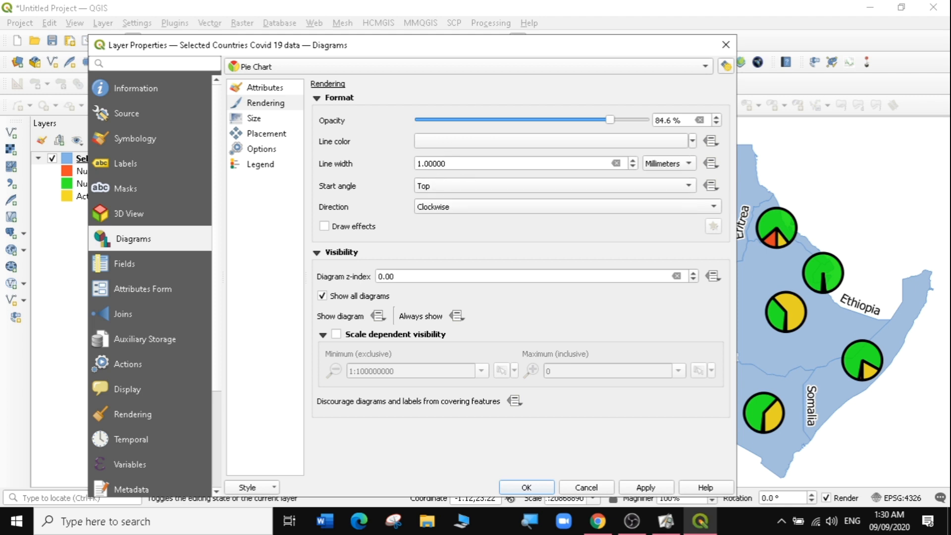
- Set the diagram line width to 0.5 mm and apply it
left_click(449, 167)
key("BackSpace")
key("BackSpace")
type(".")
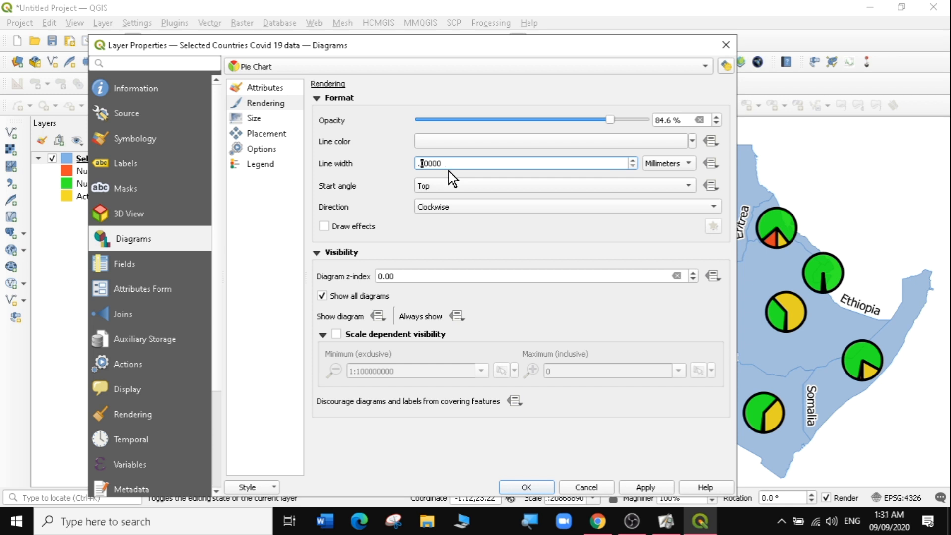
type("5")
left_click(467, 222)
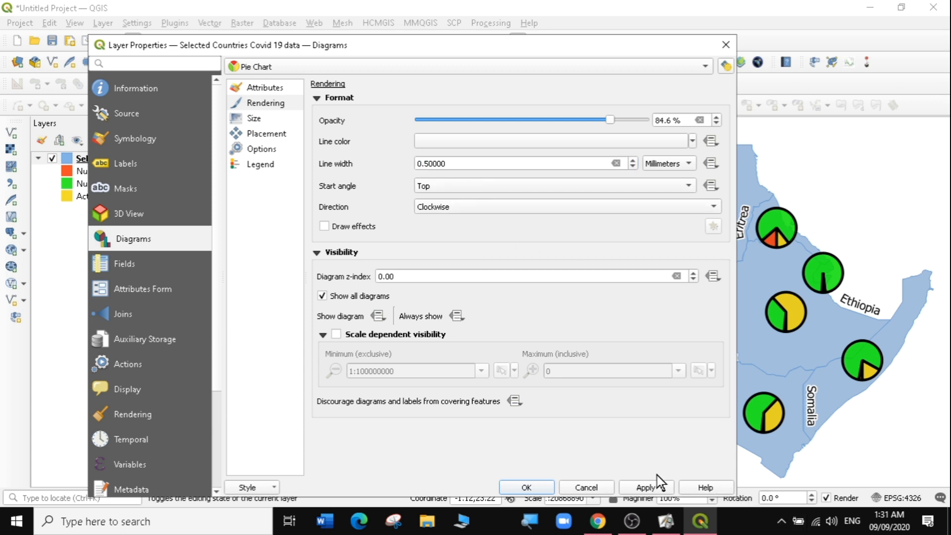
left_click(640, 492)
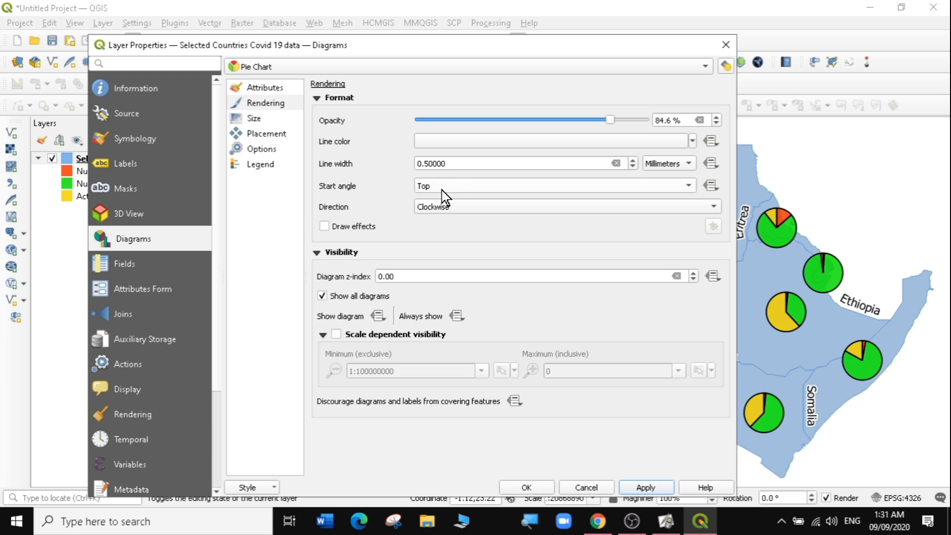
left_click(441, 208)
left_click(447, 207)
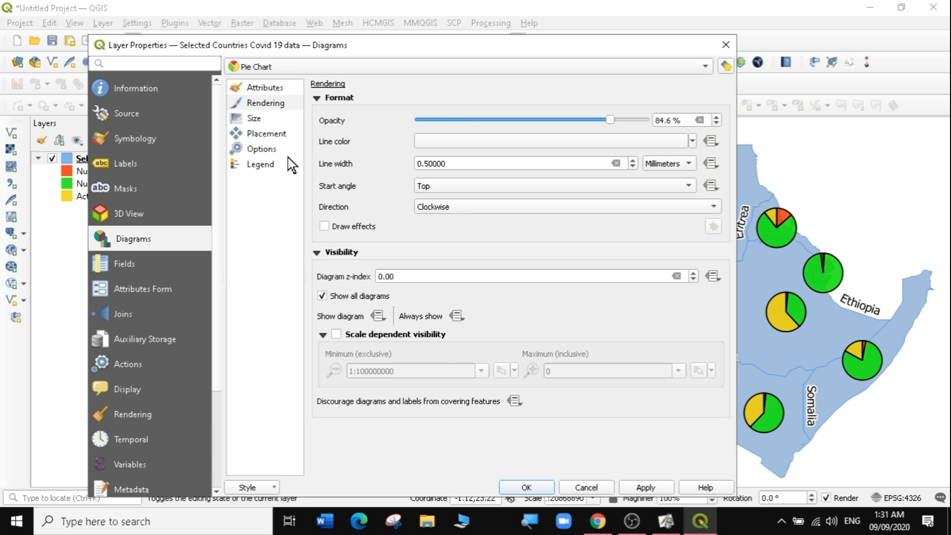
- Switch the pie chart size to scaled size based on the area attribute, find its maximum value, and apply
left_click(253, 119)
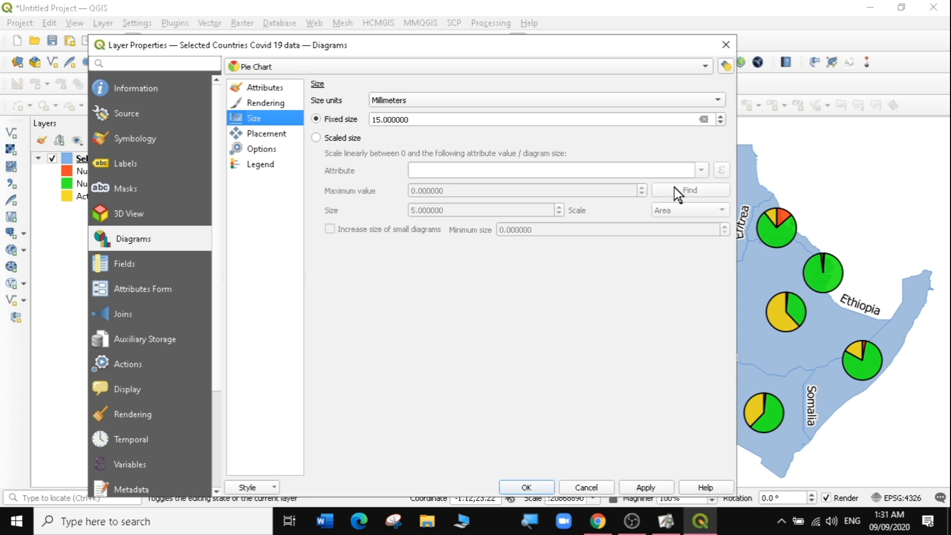
left_click_drag(531, 48, 328, 75)
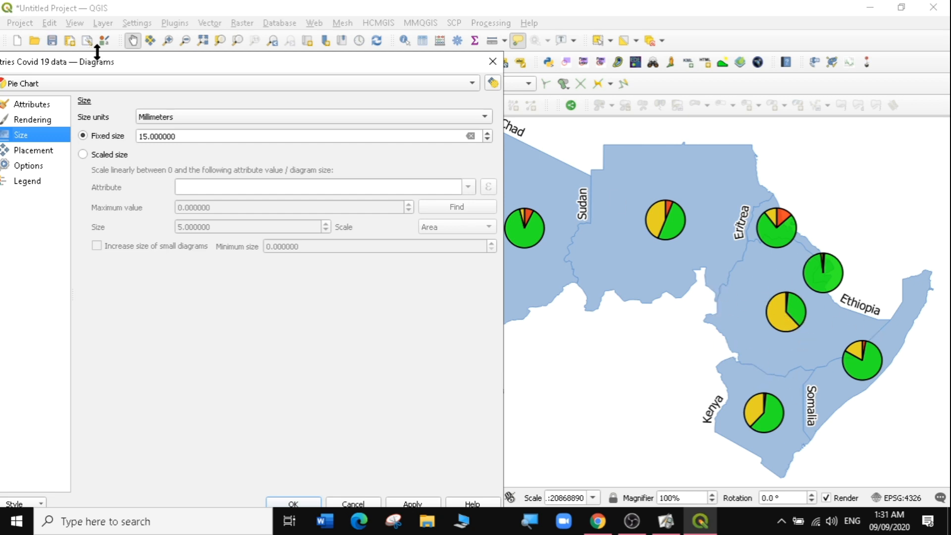
left_click_drag(105, 62, 396, 36)
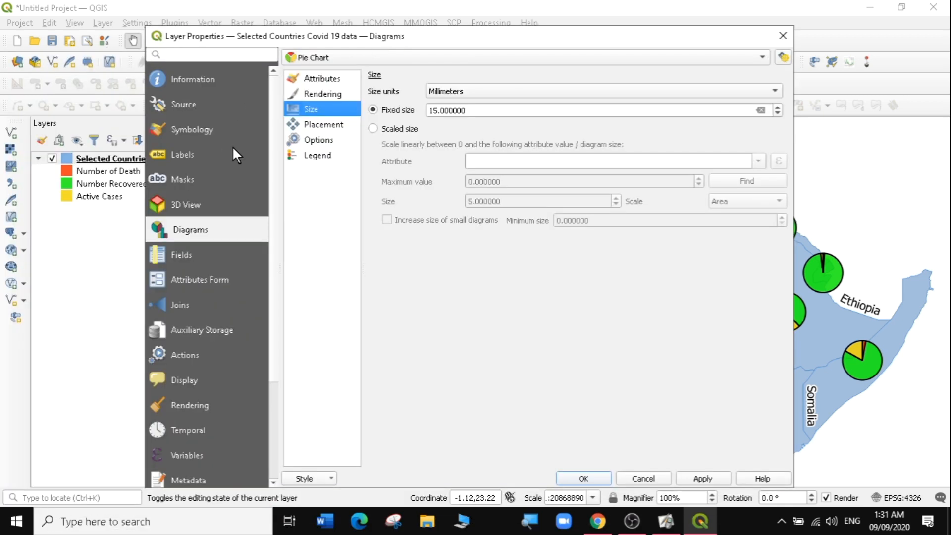
left_click(373, 129)
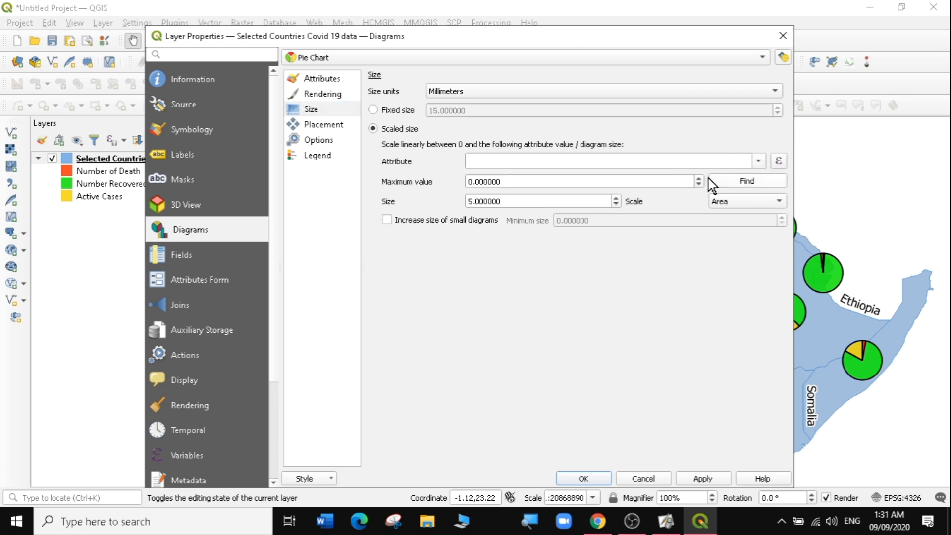
left_click(759, 162)
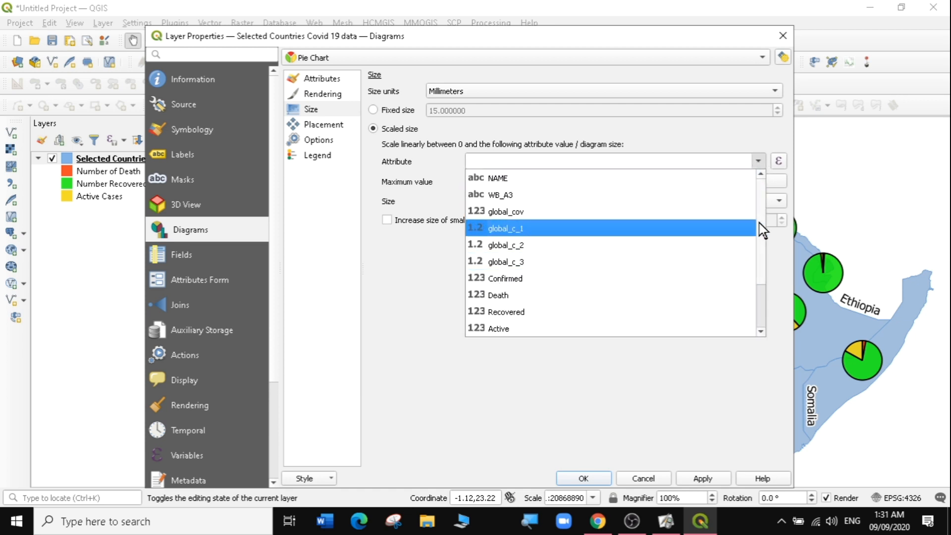
scroll(761, 218, "down", 2)
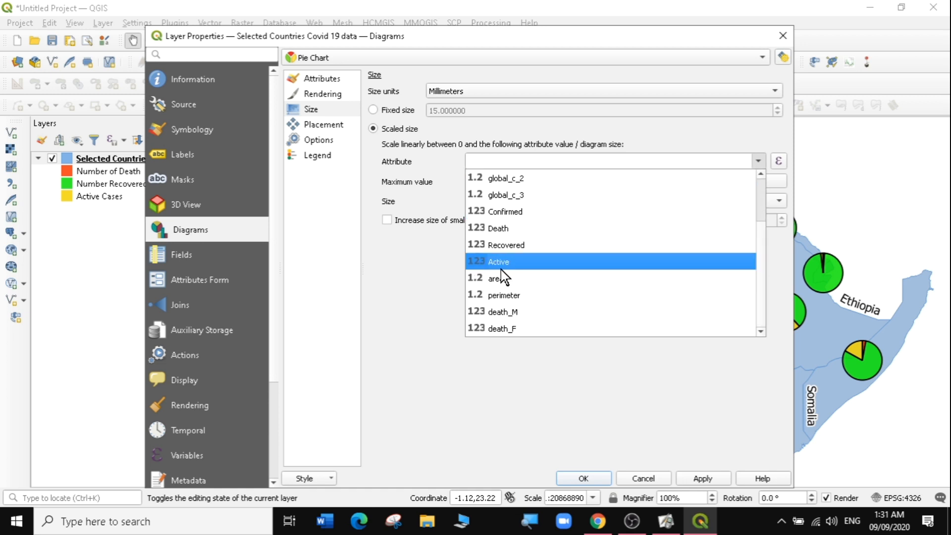
left_click(498, 279)
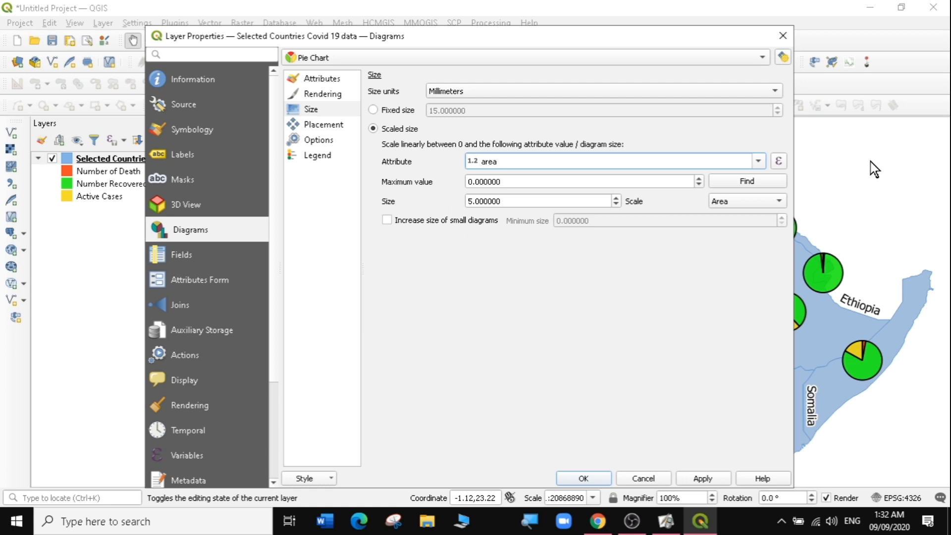
left_click(747, 184)
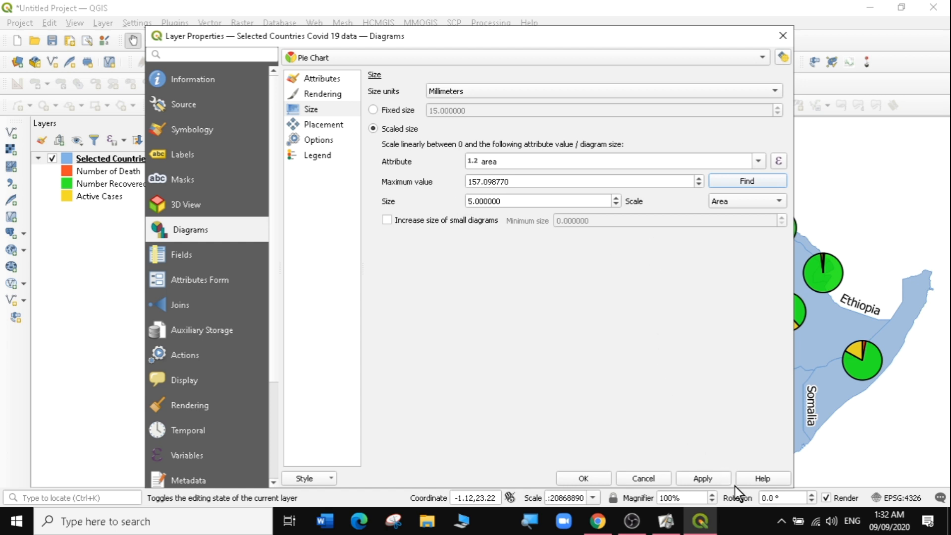
left_click(696, 480)
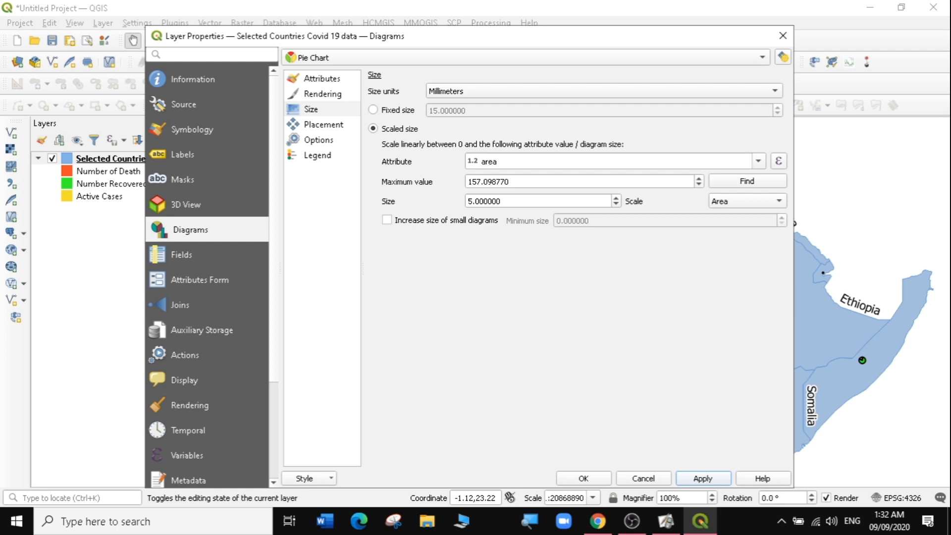
- Set the scaled diagram size to 25 mm and apply it
left_click_drag(492, 43, 183, 66)
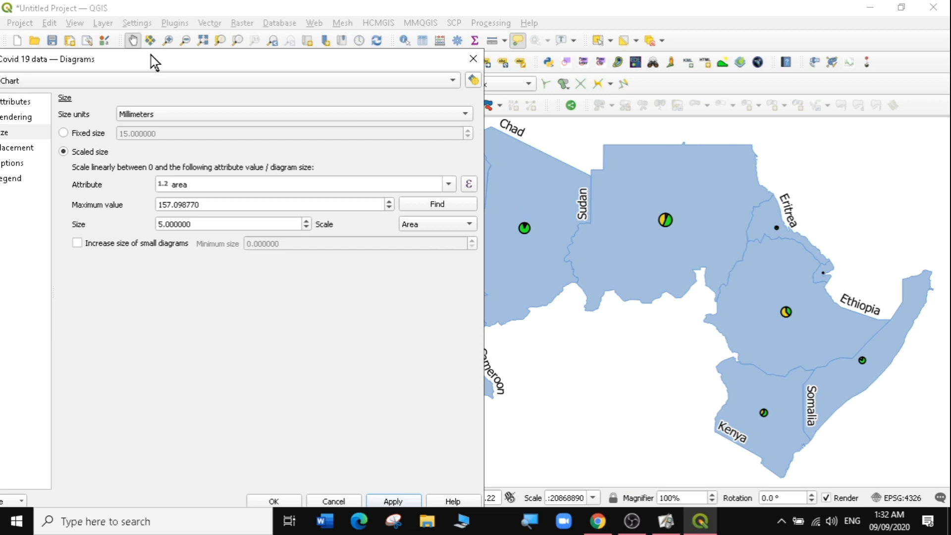
left_click_drag(152, 55, 292, 50)
left_click(298, 218)
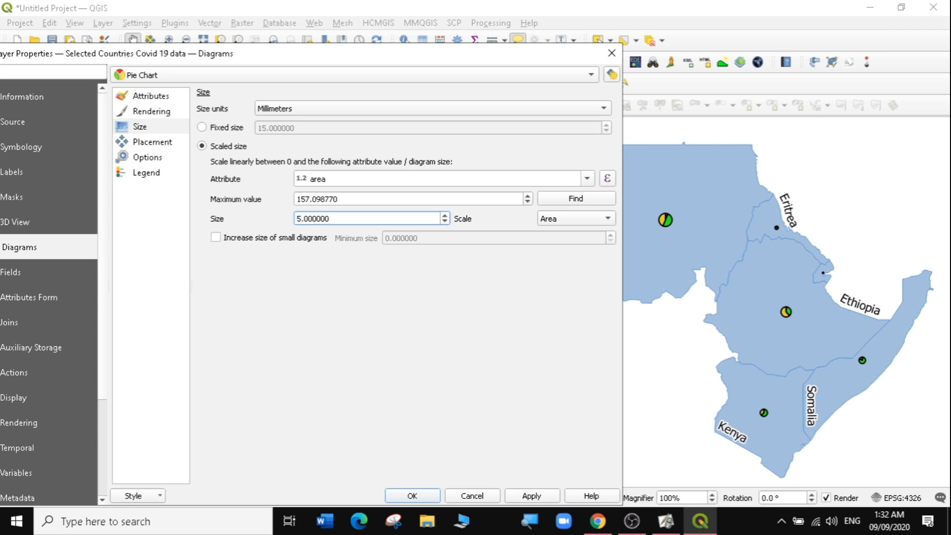
type("2")
mouse_move(631, 521)
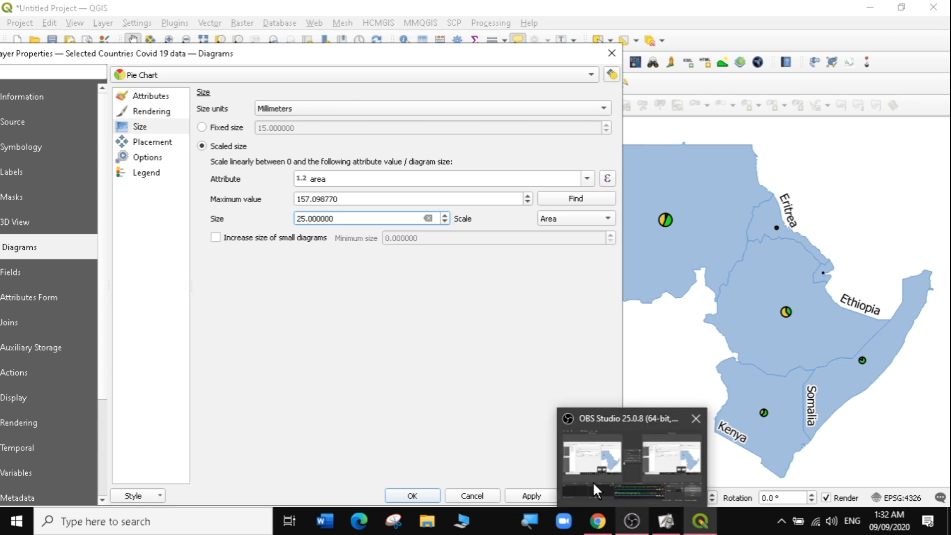
left_click(531, 497)
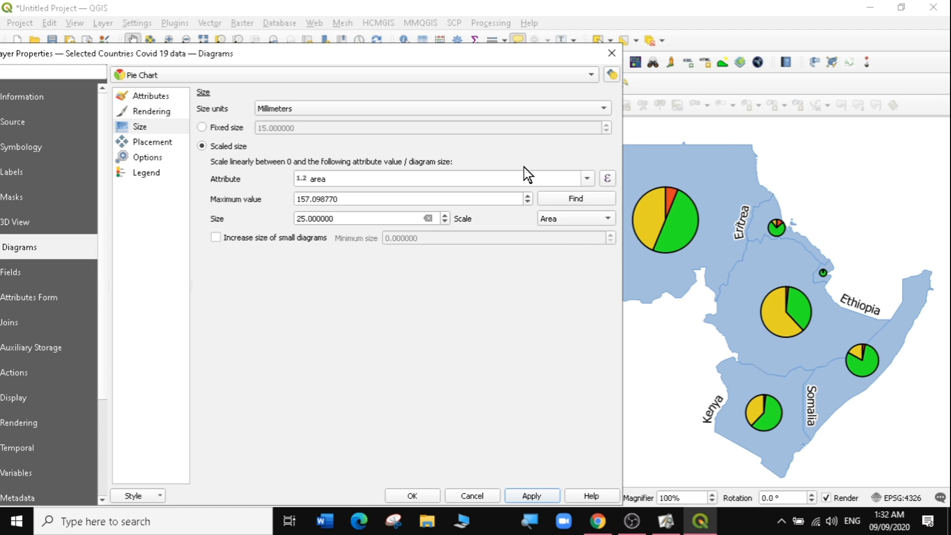
left_click_drag(342, 100, 180, 188)
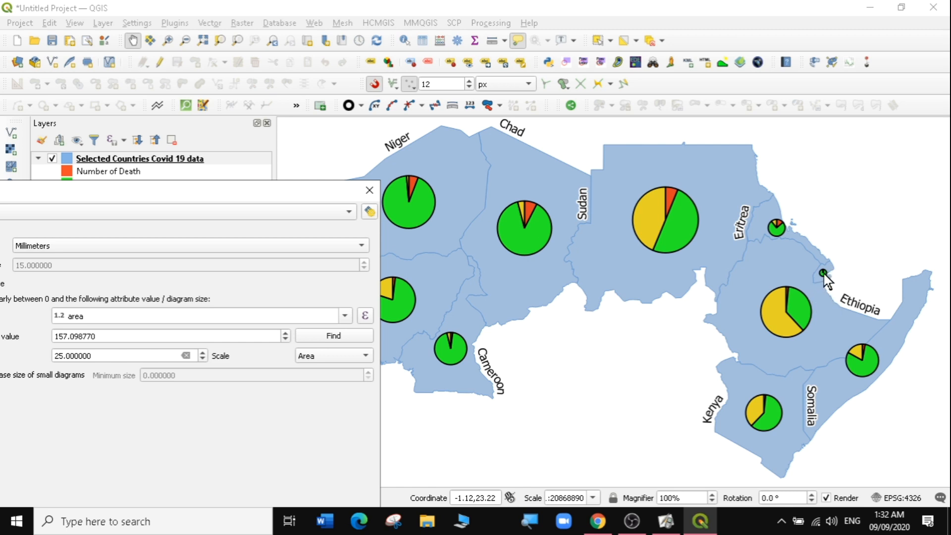
left_click_drag(300, 197, 721, 51)
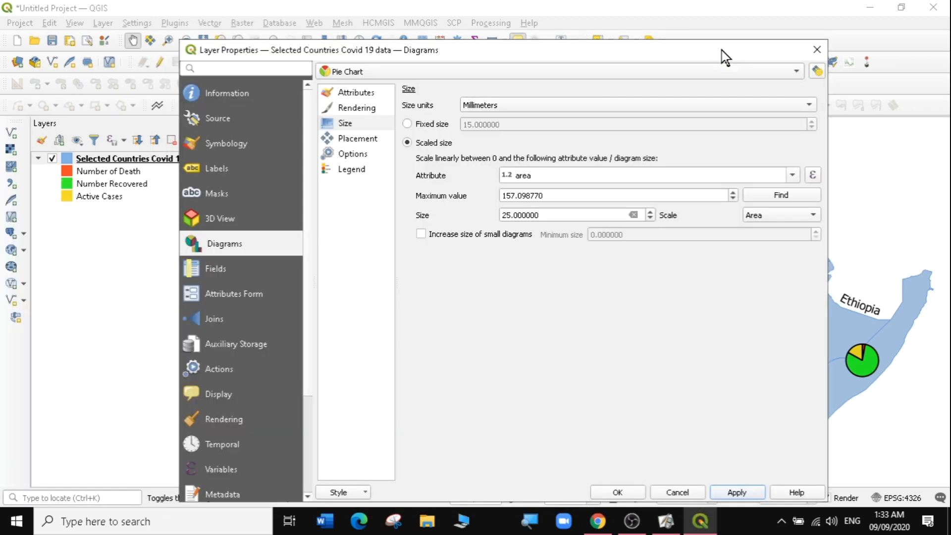
- Enable increasing the size of small diagrams with a minimum size of 6 and apply it
left_click(421, 235)
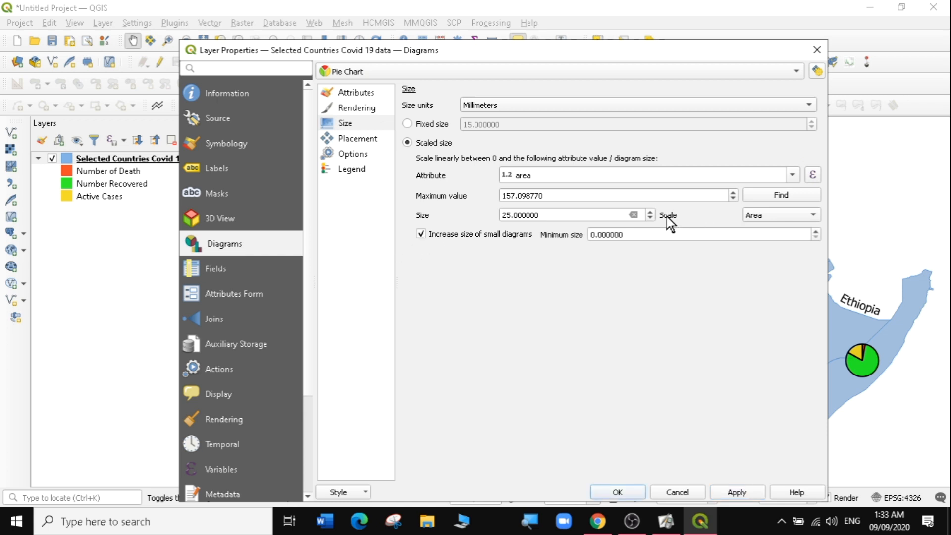
left_click(593, 234)
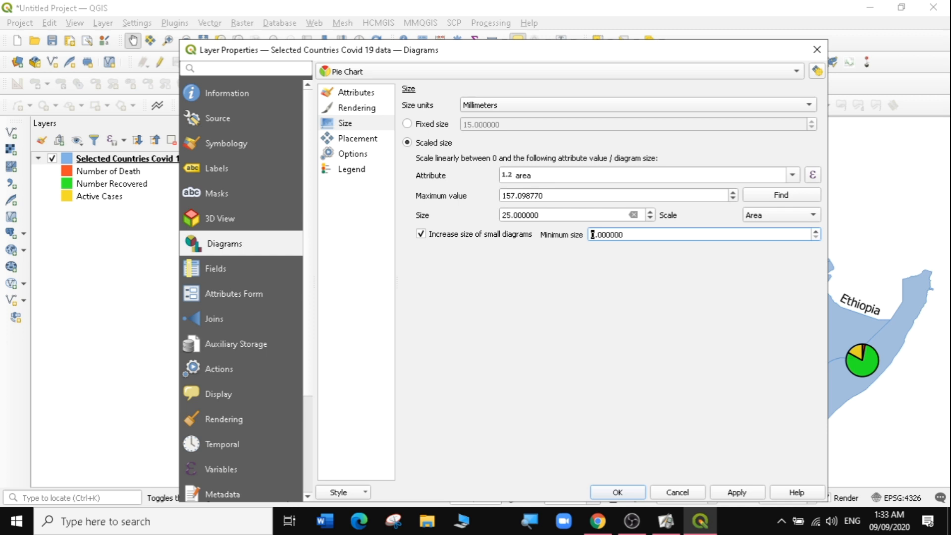
type("6")
key("BackSpace")
left_click(733, 492)
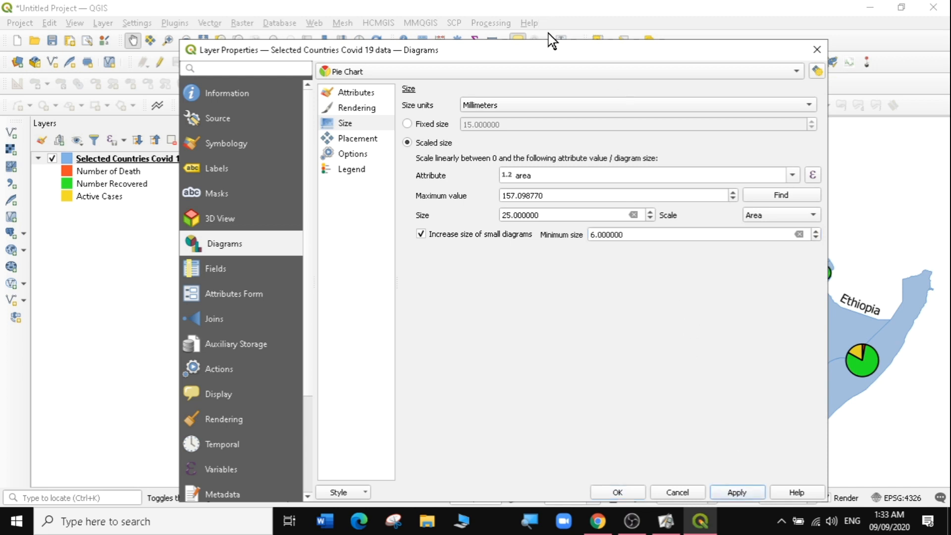
left_click_drag(554, 55, 456, 41)
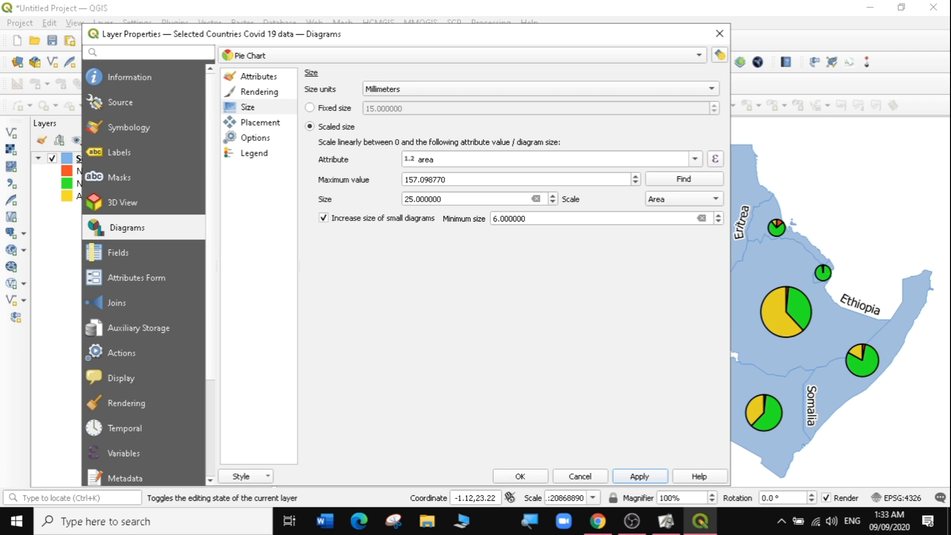
- Set the minimum size for small diagrams to 10 and apply it
left_click(494, 218)
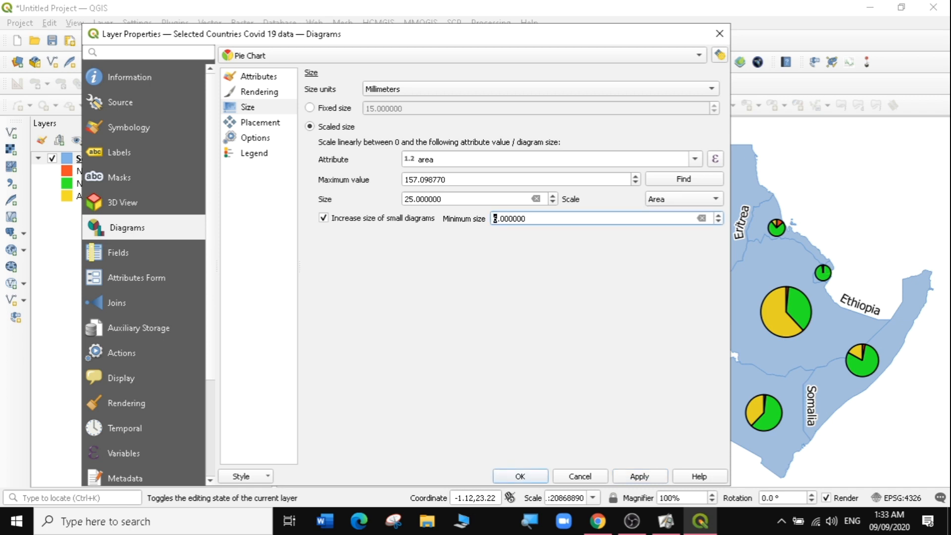
key("BackSpace")
type("10")
left_click(644, 474)
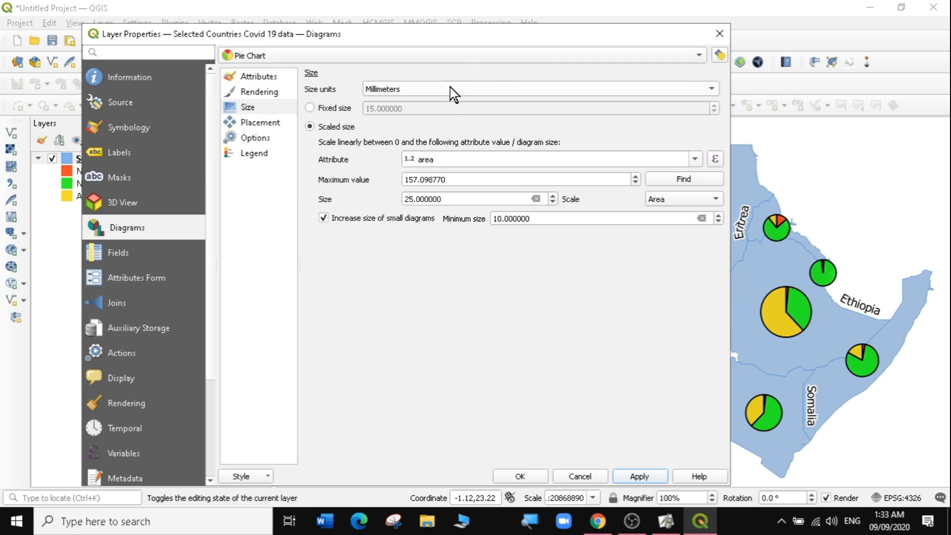
left_click(644, 474)
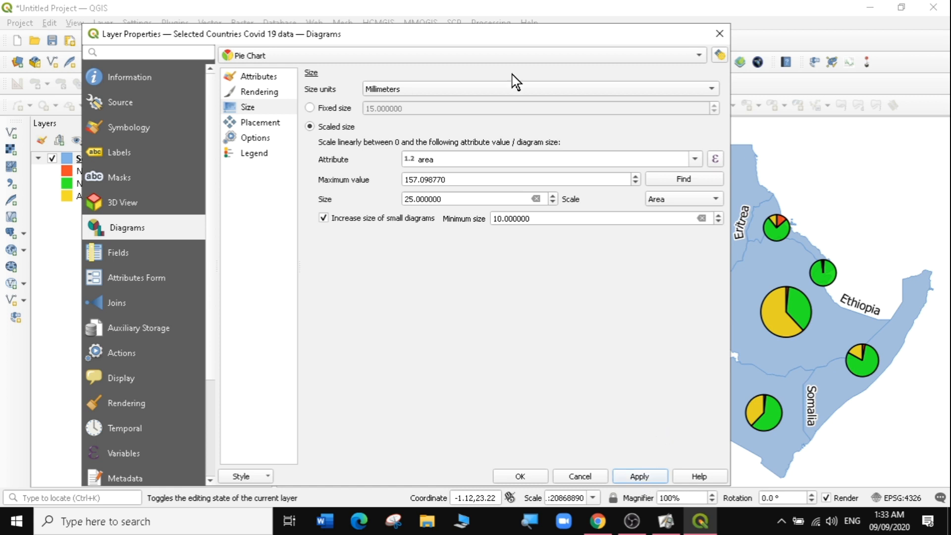
left_click_drag(568, 32, 295, 295)
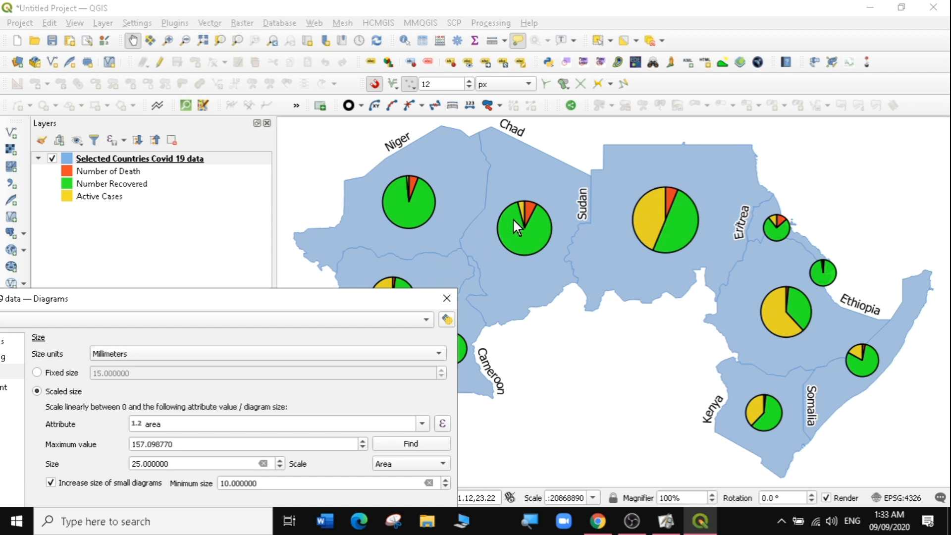
left_click_drag(341, 291, 349, 410)
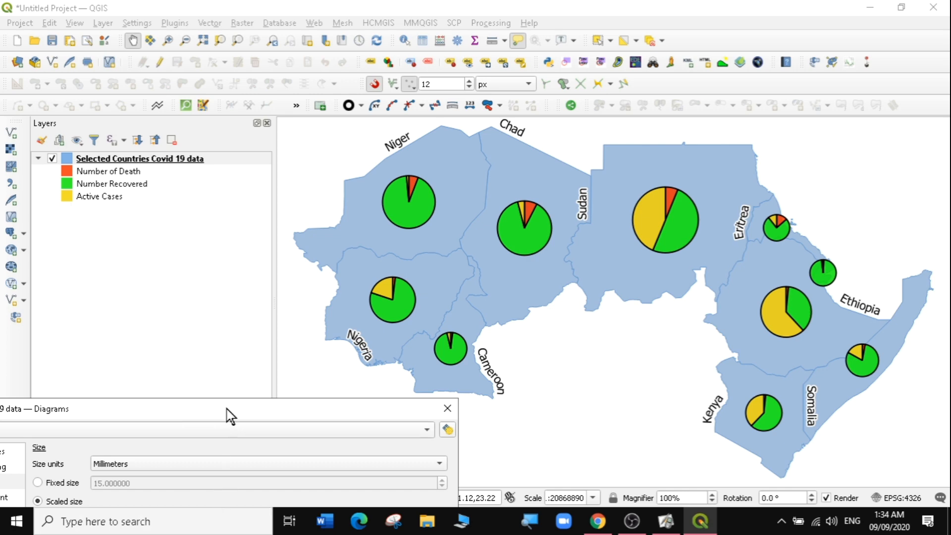
left_click_drag(498, 180, 548, 140)
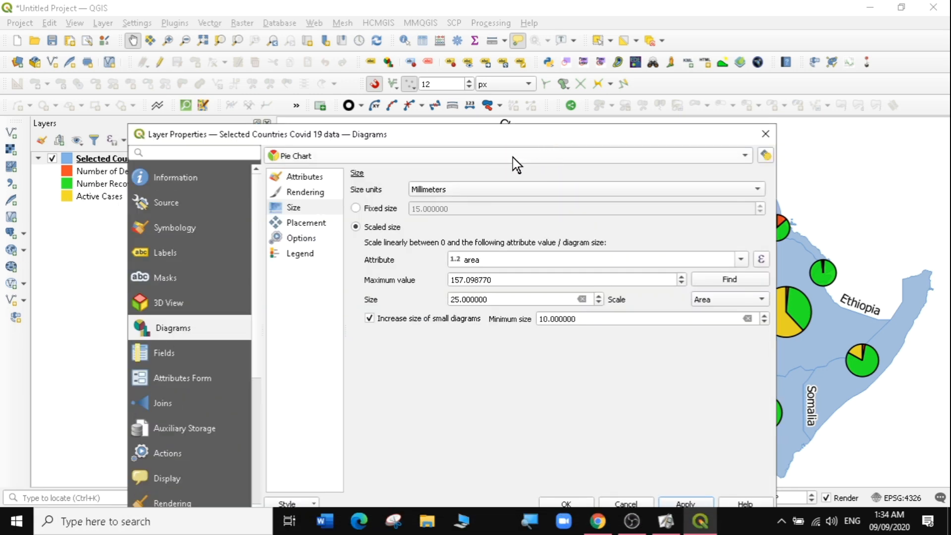
- Try the Using Perimeter diagram placement, then return the placement to Over Centroid and apply it
left_click(307, 223)
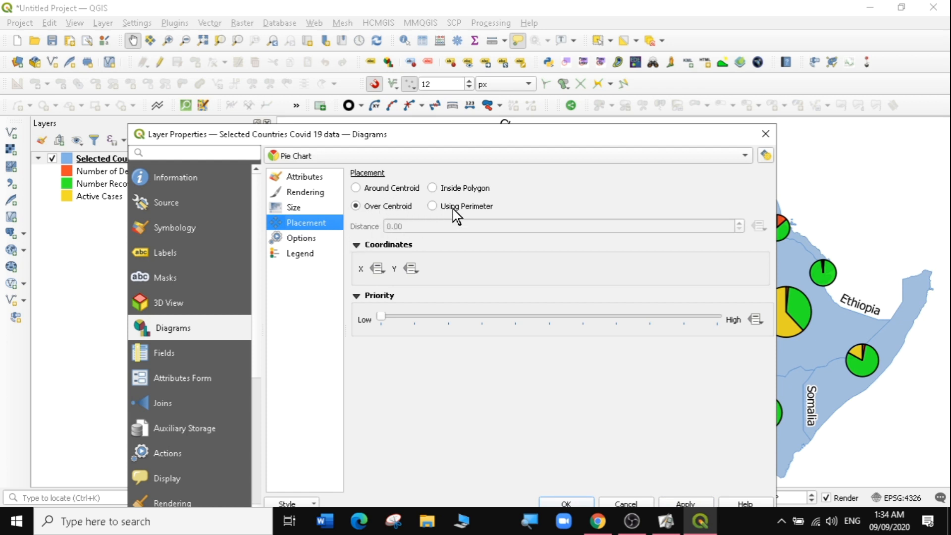
left_click(435, 206)
left_click_drag(482, 123, 420, 85)
left_click(642, 454)
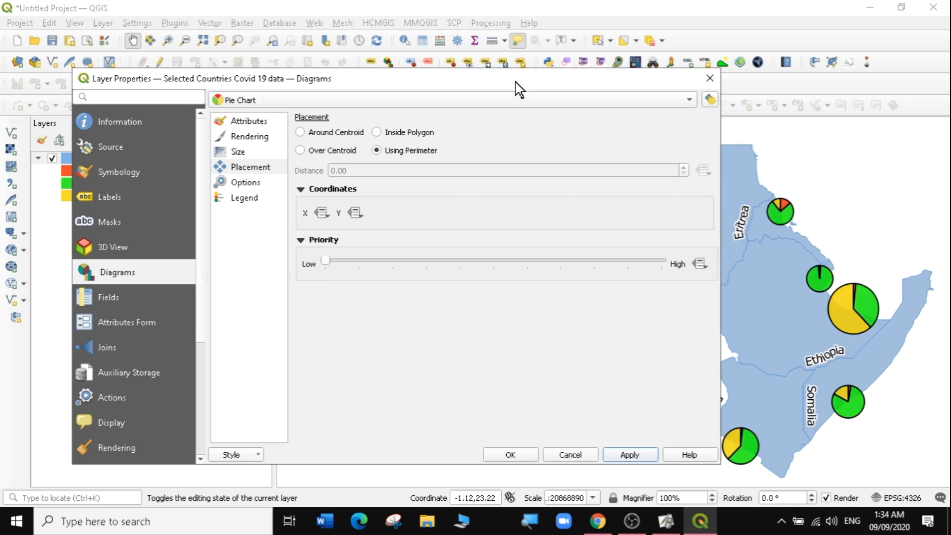
left_click_drag(515, 79, 321, 179)
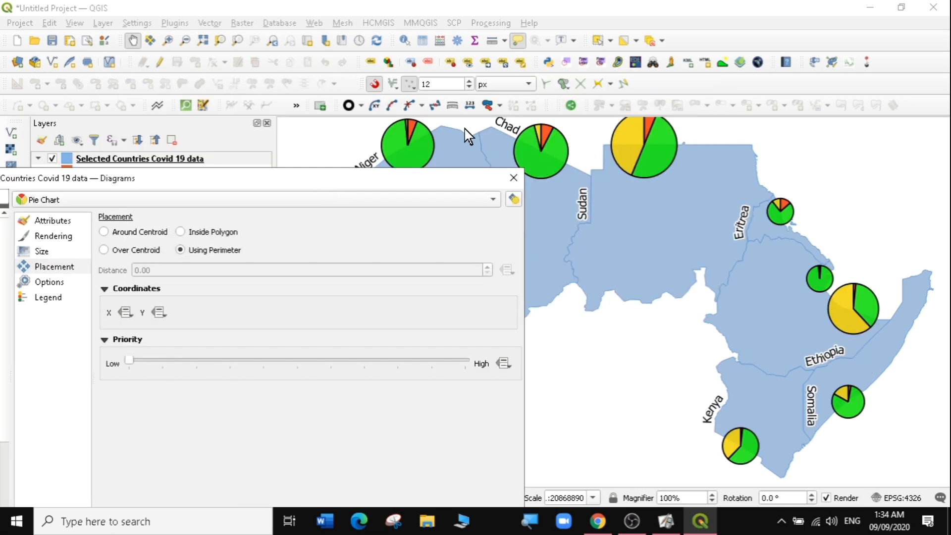
left_click_drag(349, 290, 349, 288)
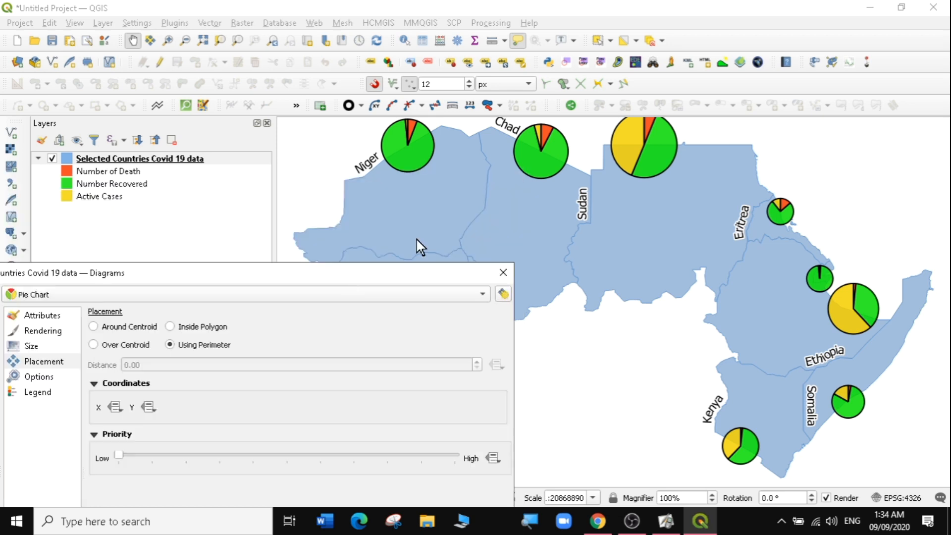
left_click_drag(276, 280, 469, 103)
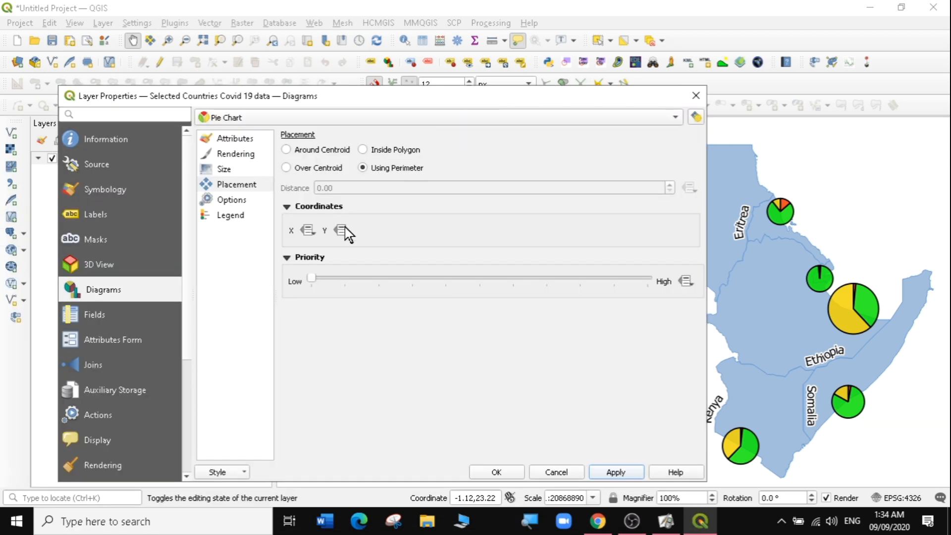
left_click(286, 169)
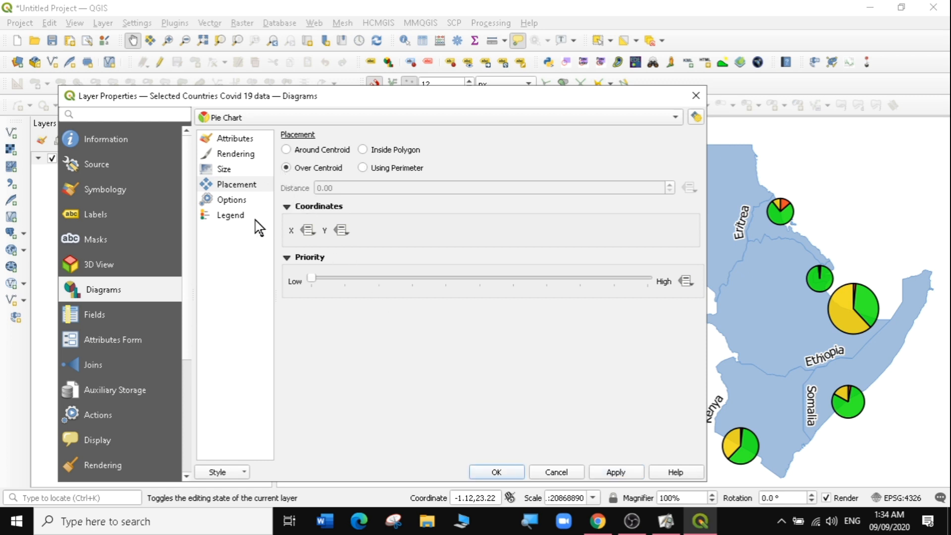
left_click(613, 474)
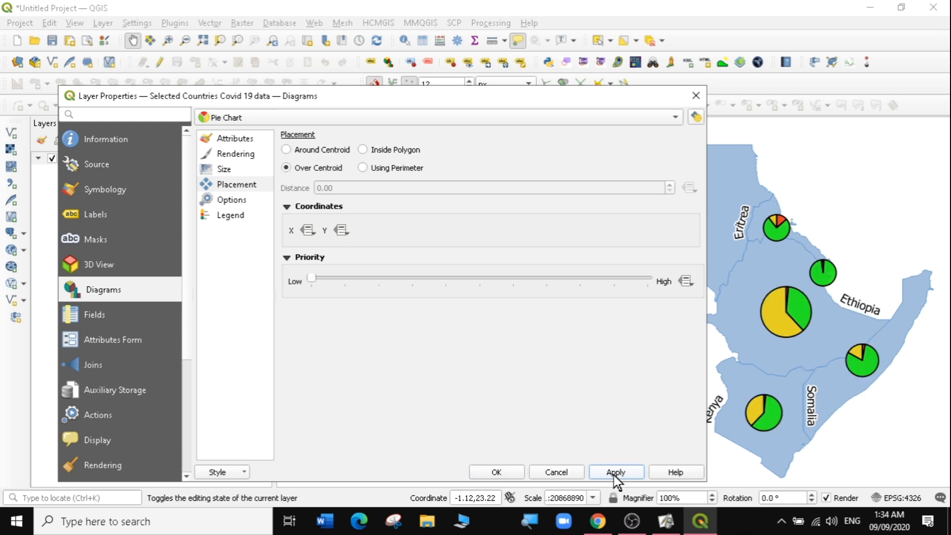
- Review the diagram Options and Legend pages, keep the Pie Chart type, then apply and close the properties dialog
left_click(227, 202)
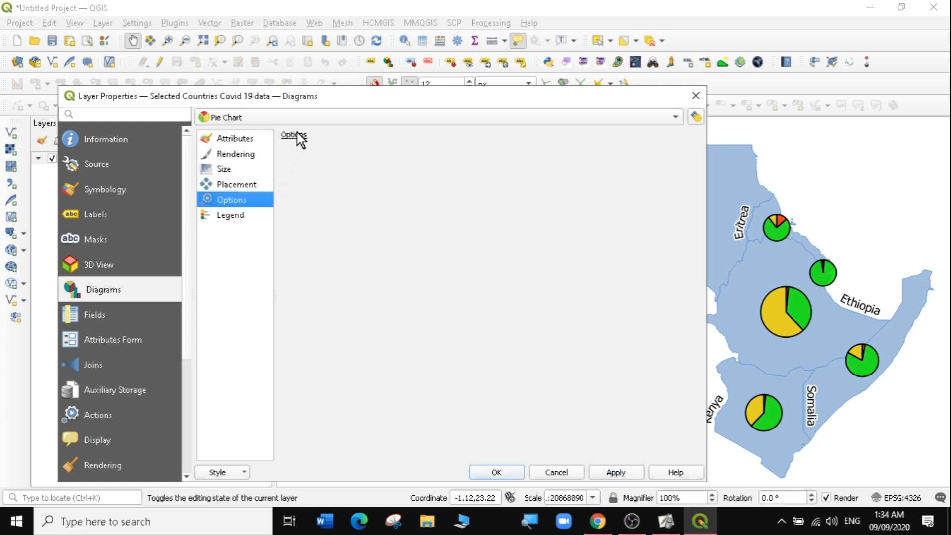
left_click(231, 218)
left_click(292, 156)
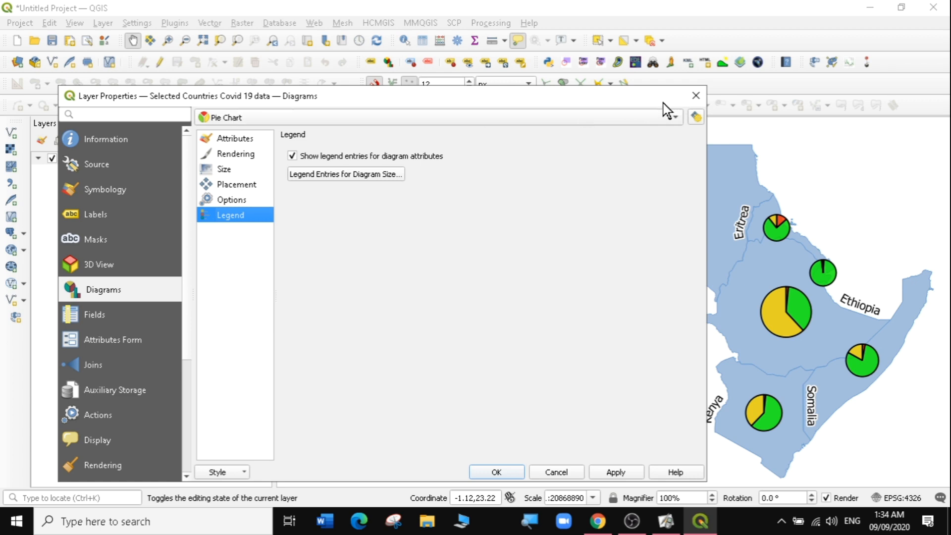
left_click_drag(551, 104, 705, 49)
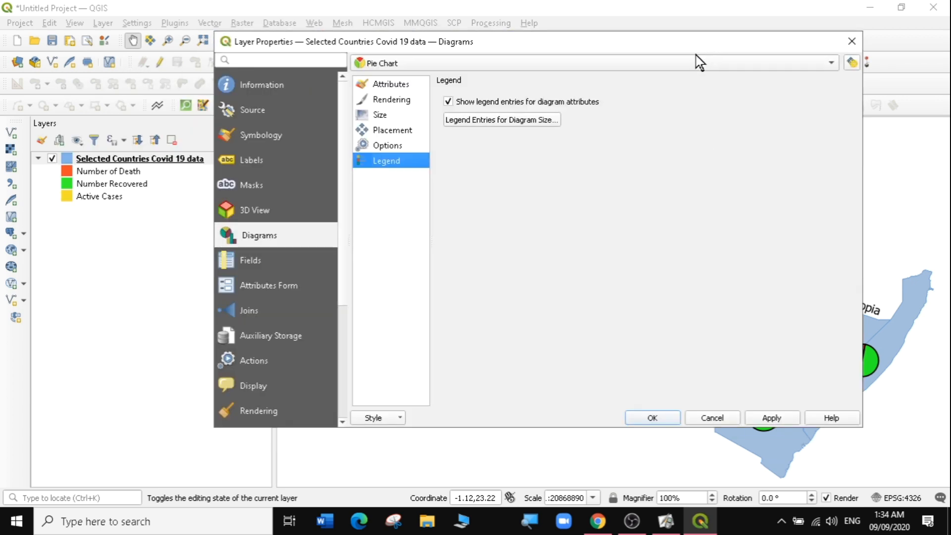
left_click(420, 58)
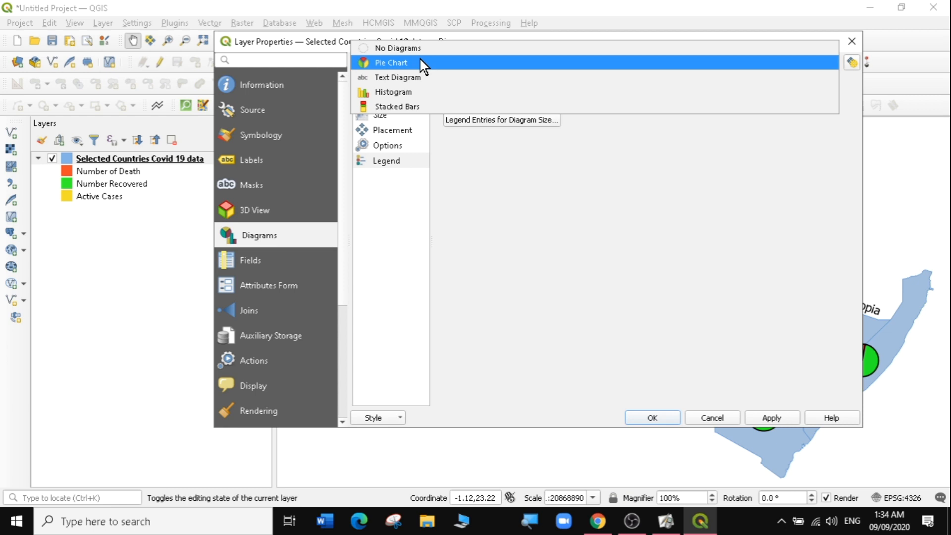
left_click(414, 63)
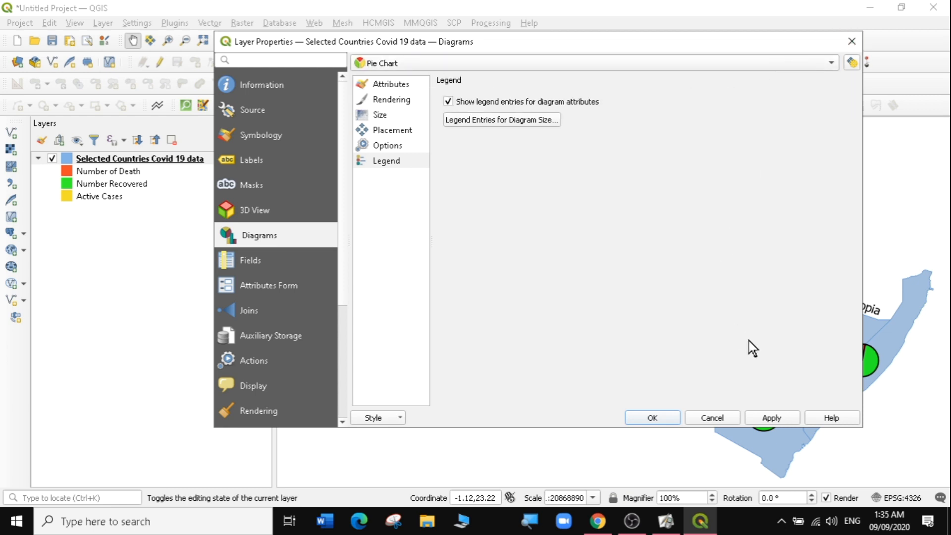
left_click(772, 420)
left_click(672, 419)
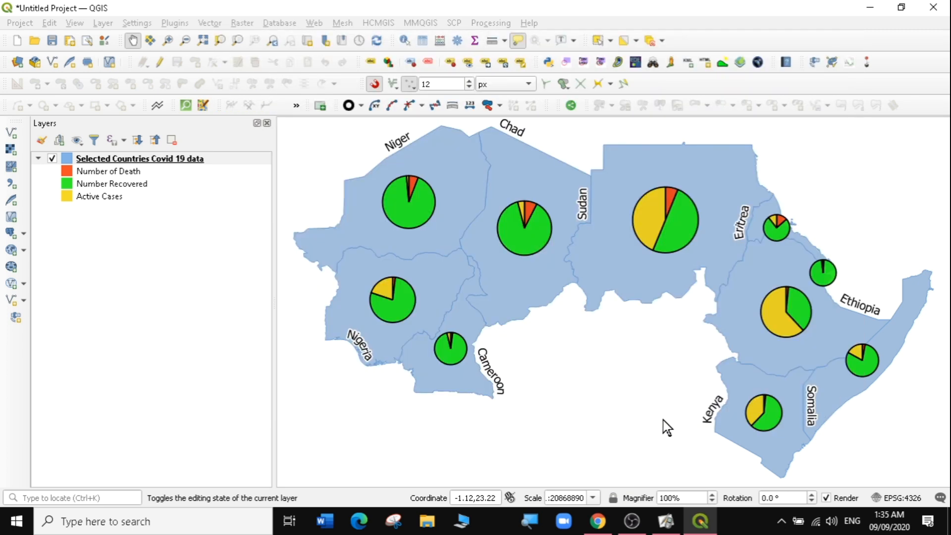
- Duplicate the Selected Countries Covid 19 data layer
left_click(129, 157)
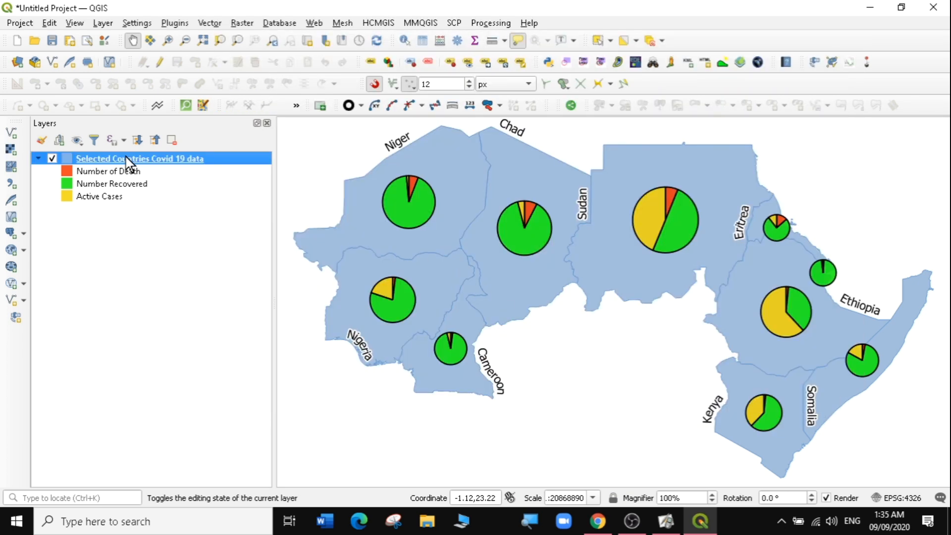
right_click(126, 156)
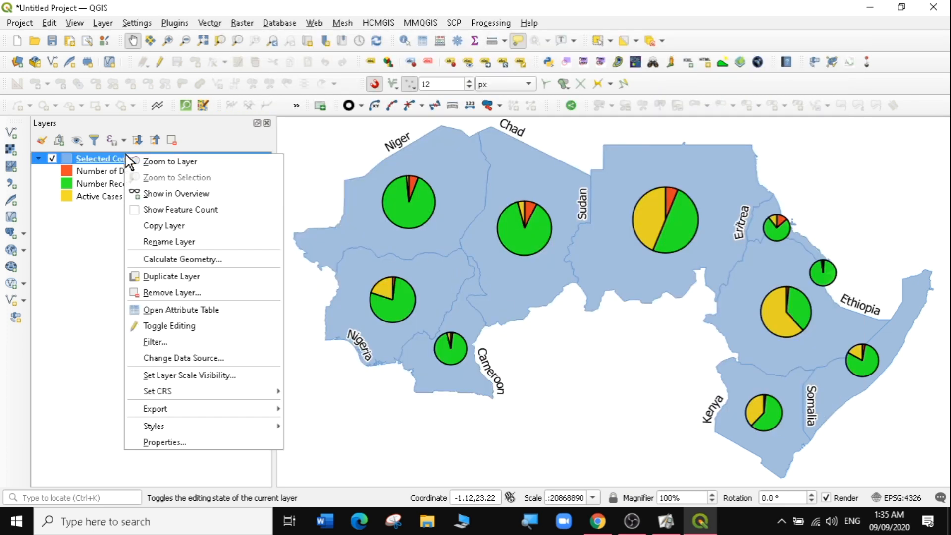
left_click(160, 274)
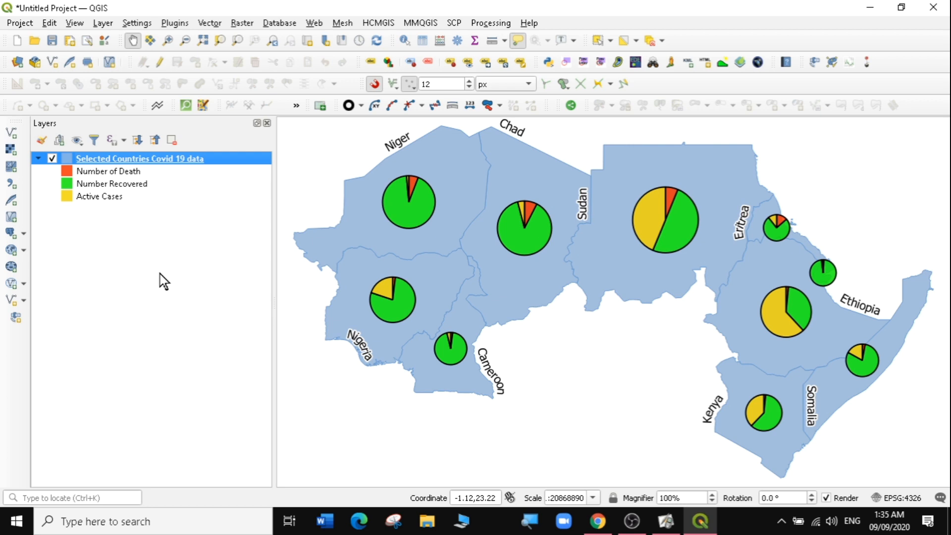
- Rename the original layer to "Pie charts Selected Countries Covid 19 data"
left_click(120, 158)
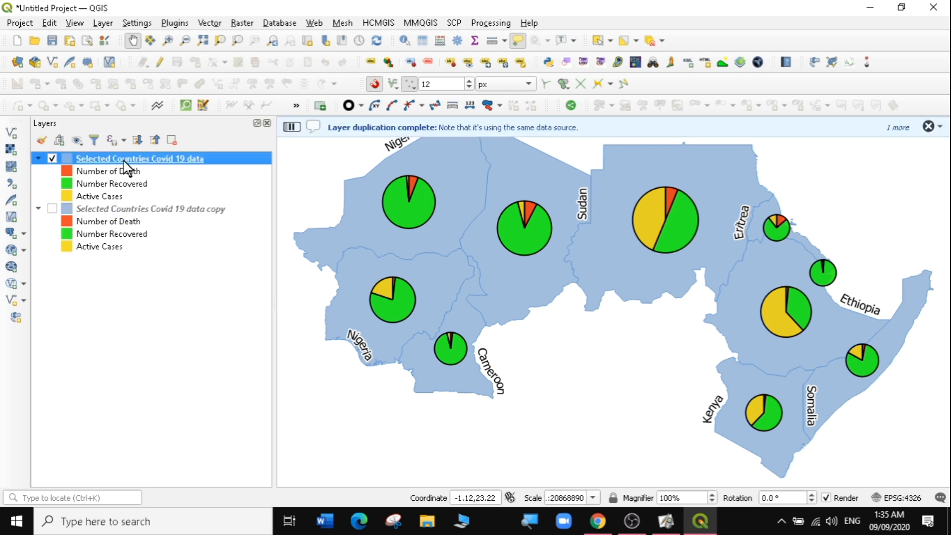
right_click(123, 156)
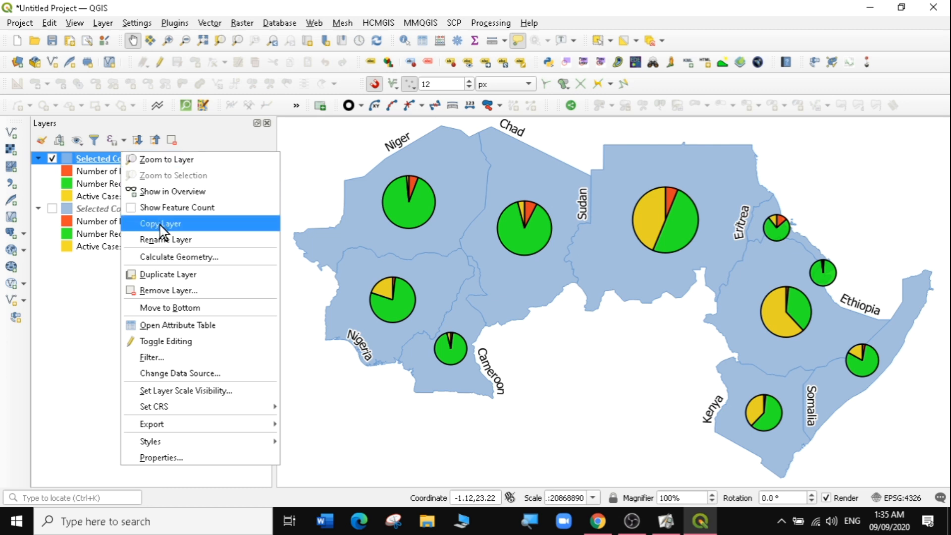
left_click(163, 239)
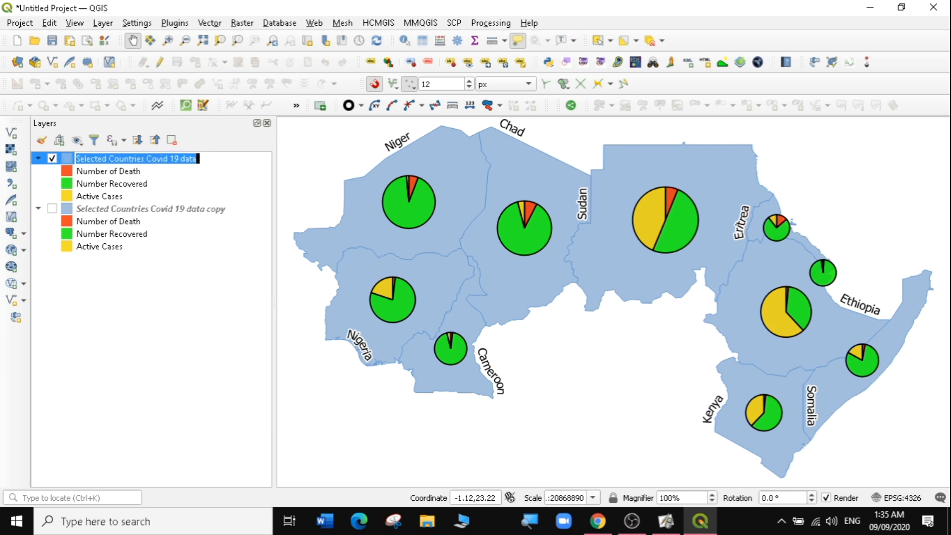
key("Home")
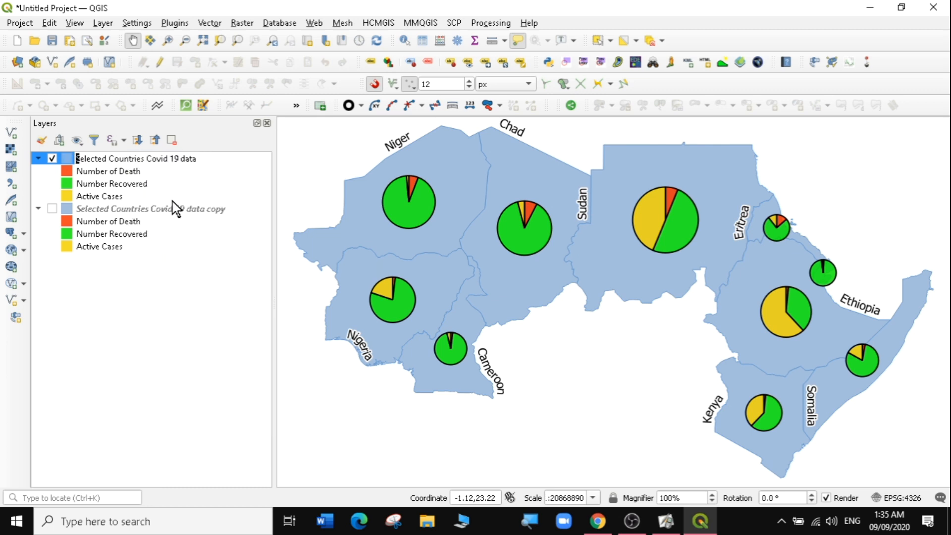
type("Pie ")
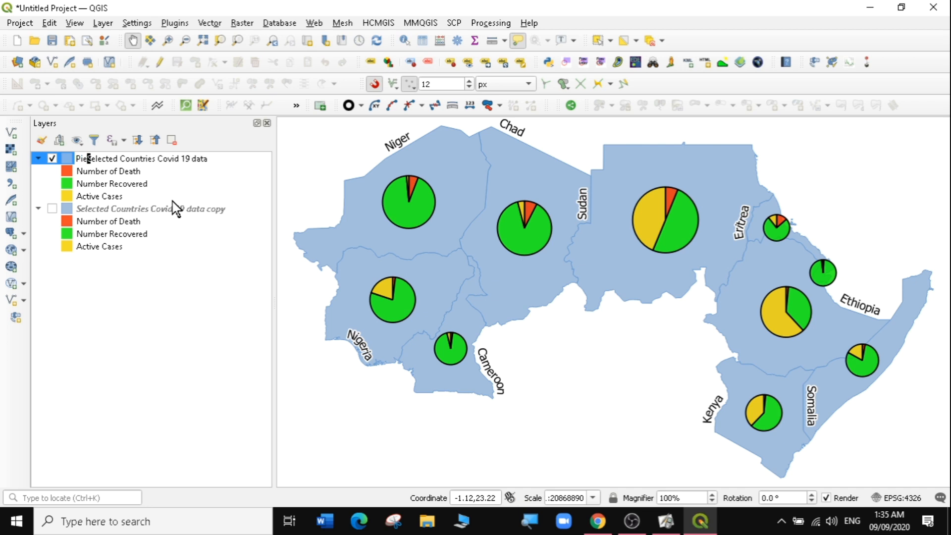
type("char")
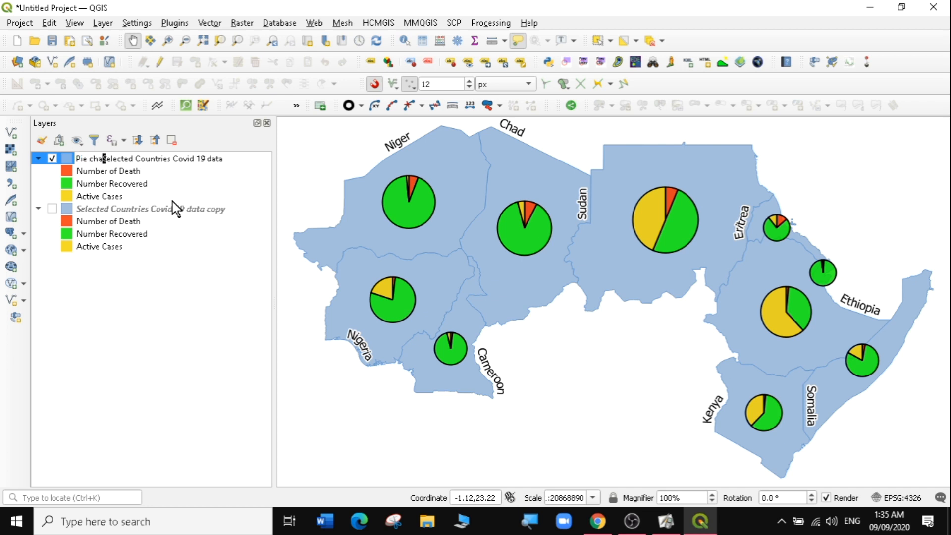
type("ts")
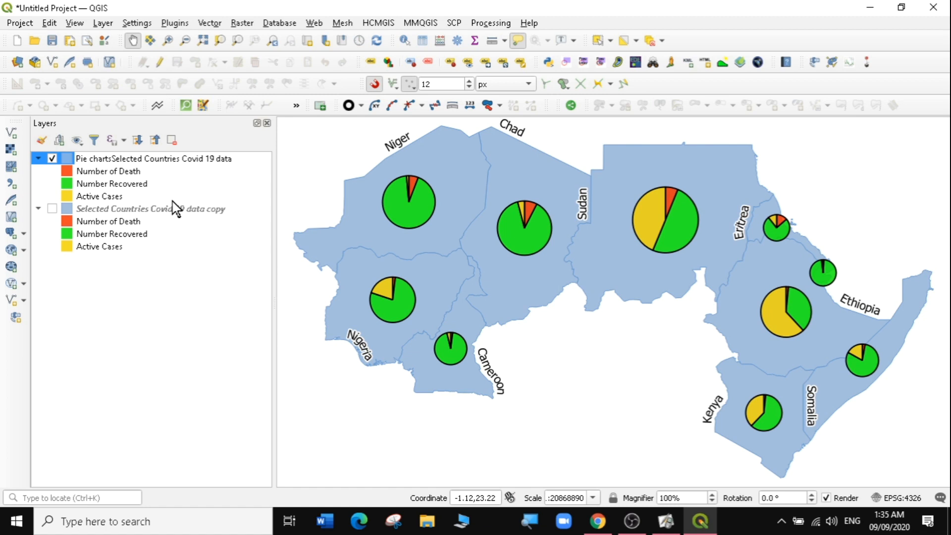
key("Return")
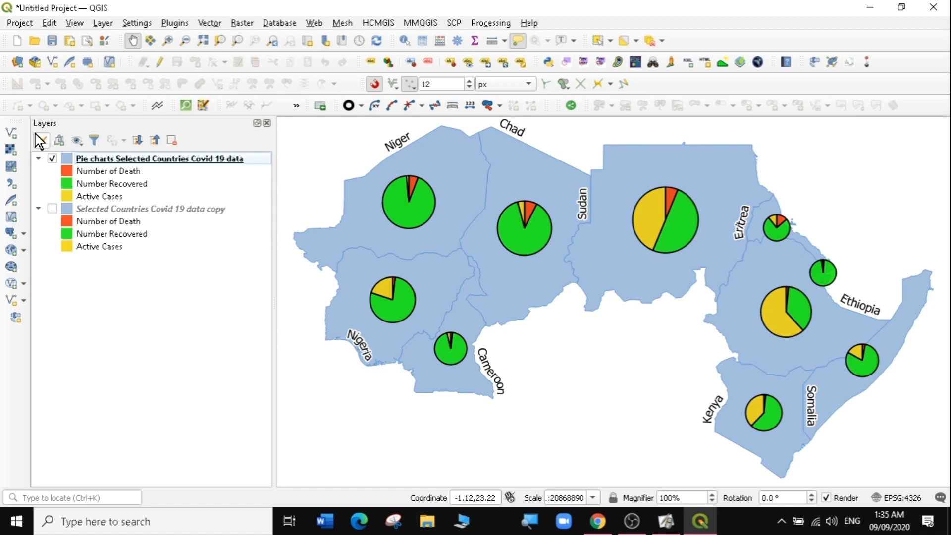
- Show only the copied layer and change its diagram type to Text Diagram, then apply it
left_click(51, 159)
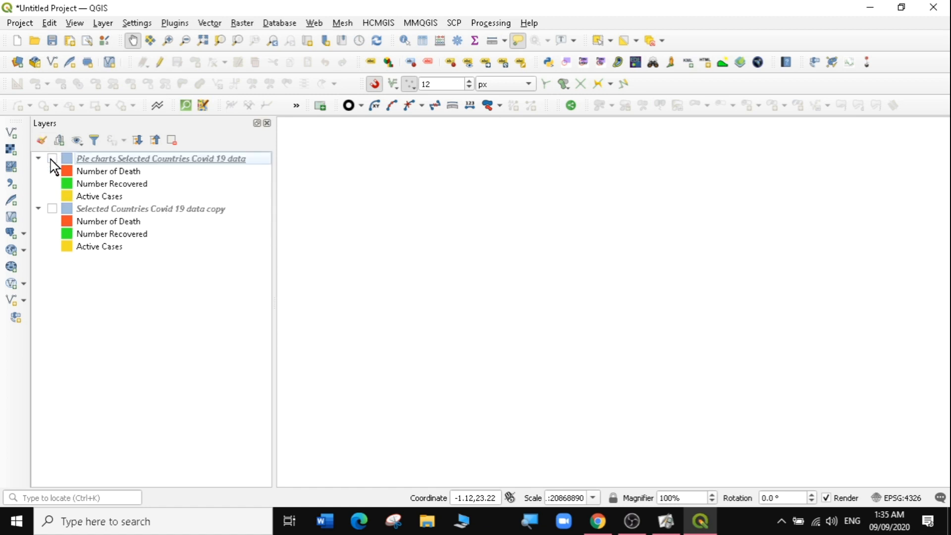
left_click(52, 209)
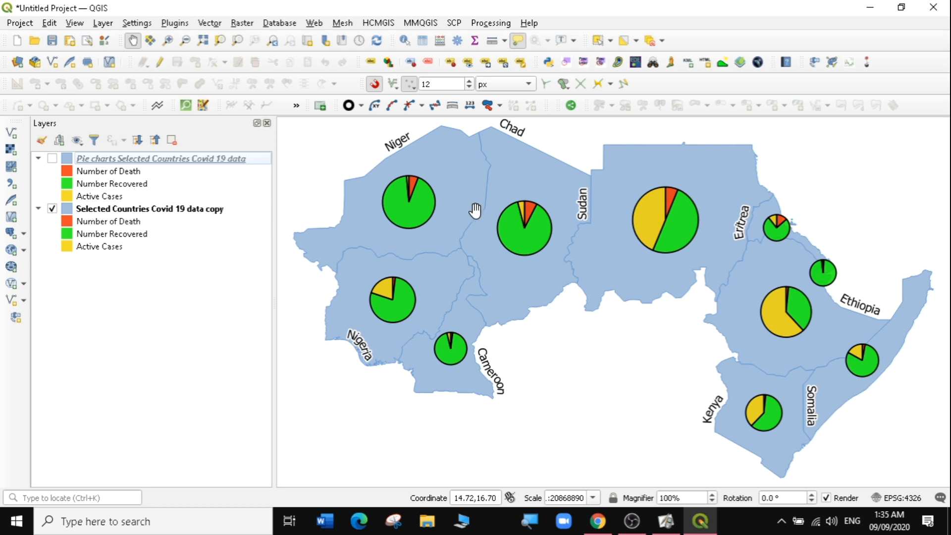
right_click(132, 210)
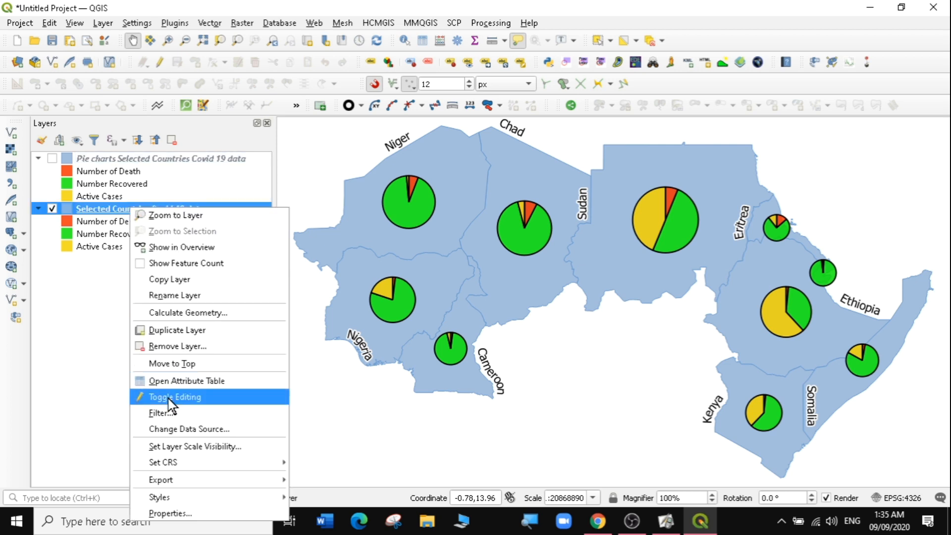
left_click(168, 513)
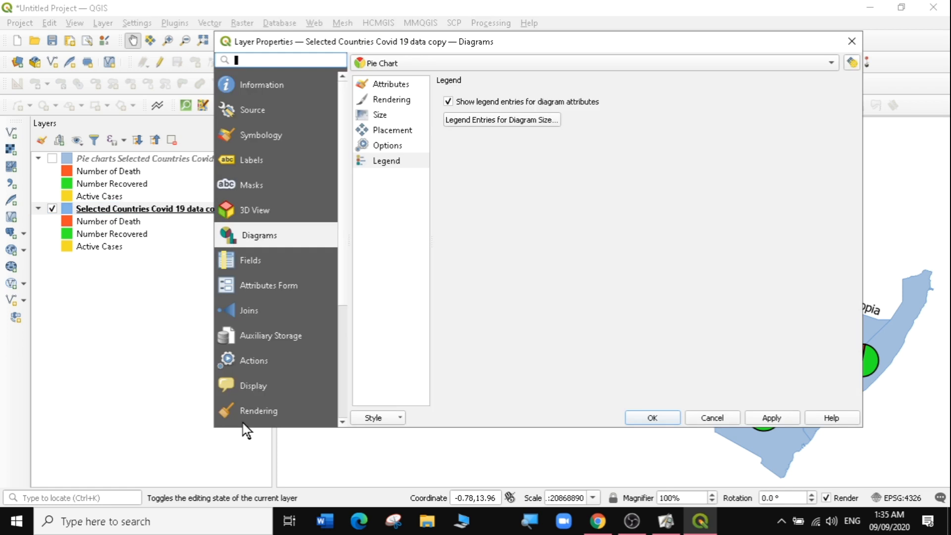
left_click(455, 68)
left_click(408, 81)
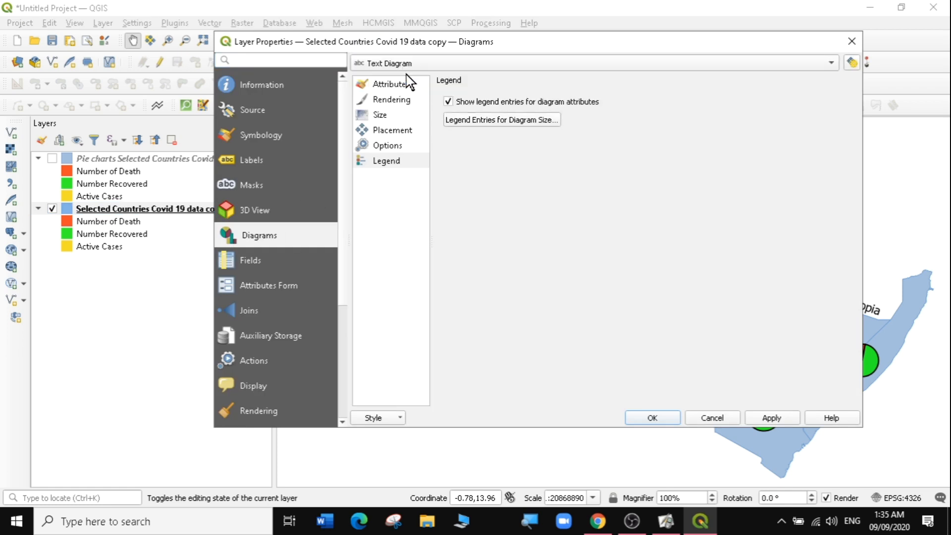
left_click(387, 85)
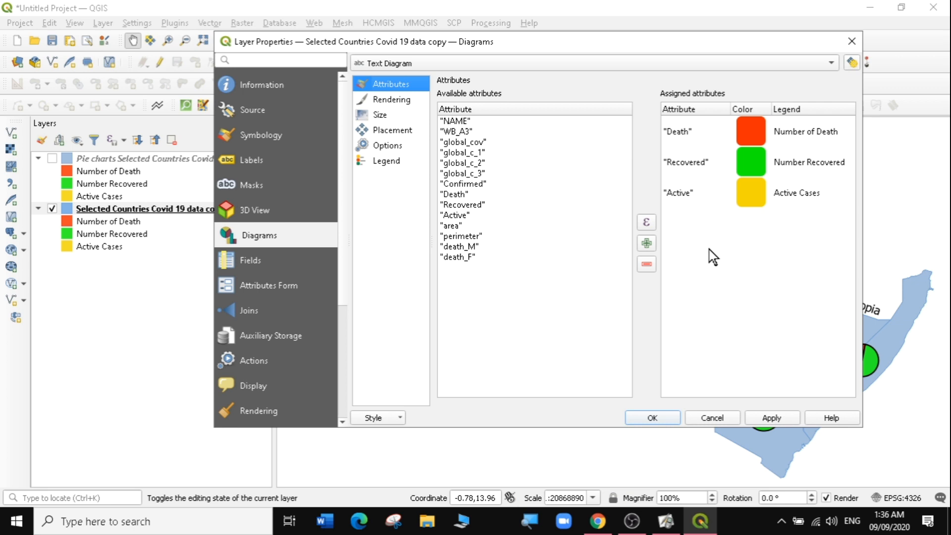
left_click(772, 417)
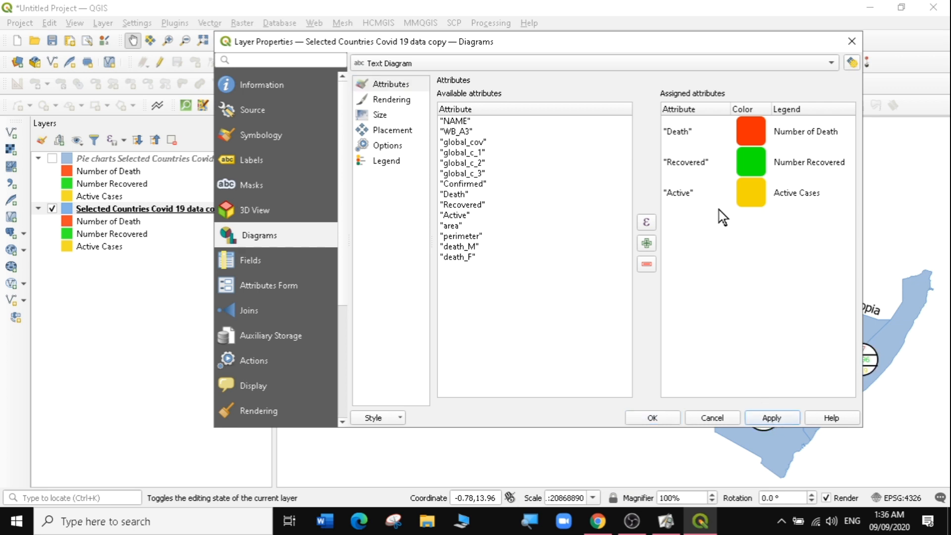
- Inspect the text diagrams on the map, then apply and close the copy layer's properties
left_click_drag(635, 43, 338, 126)
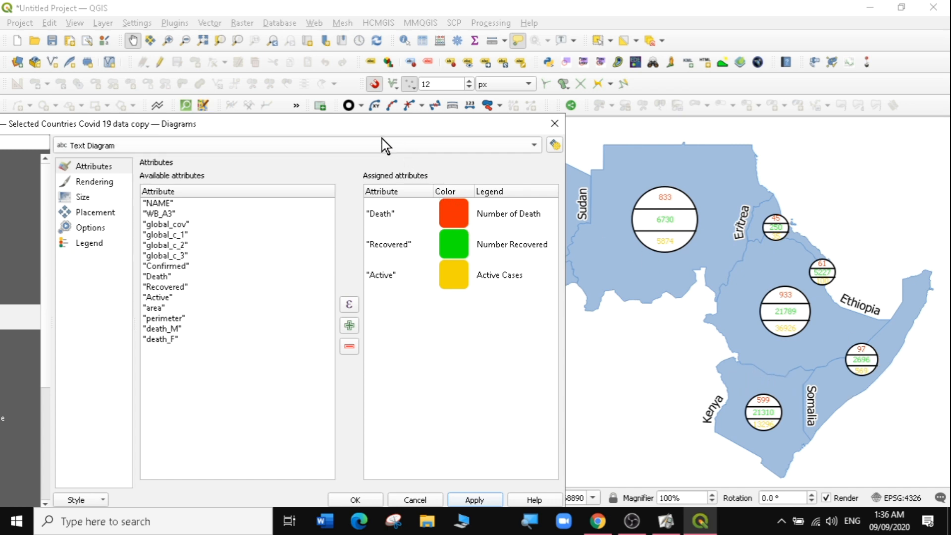
left_click_drag(375, 124, 295, 132)
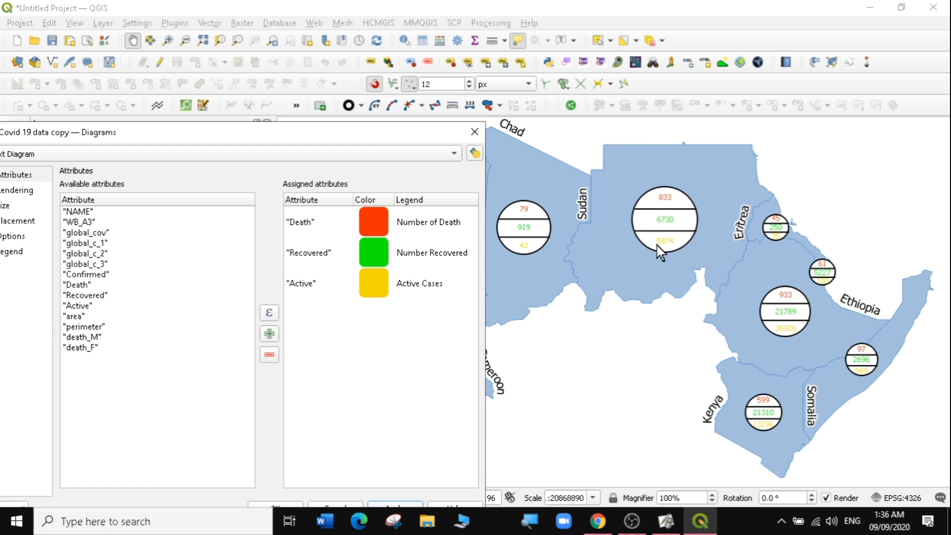
left_click_drag(381, 140, 753, 69)
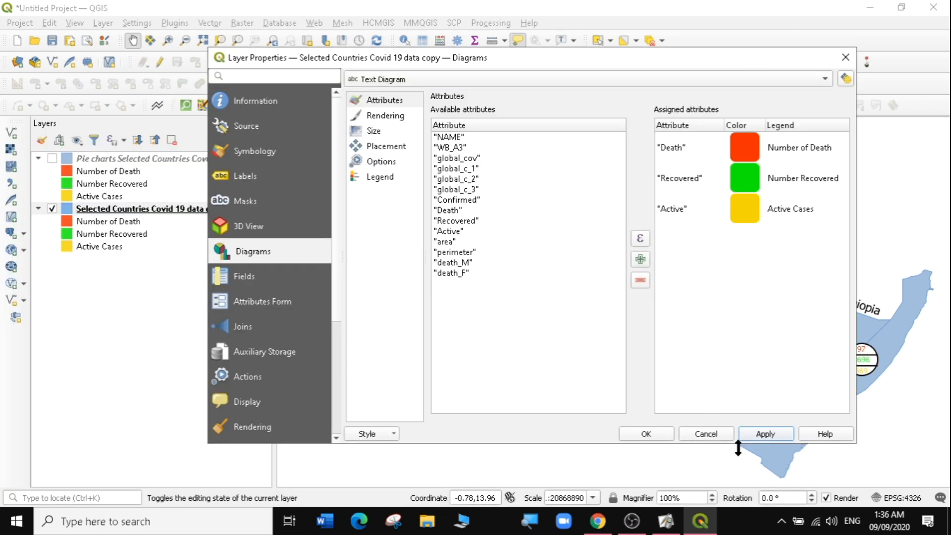
left_click(765, 433)
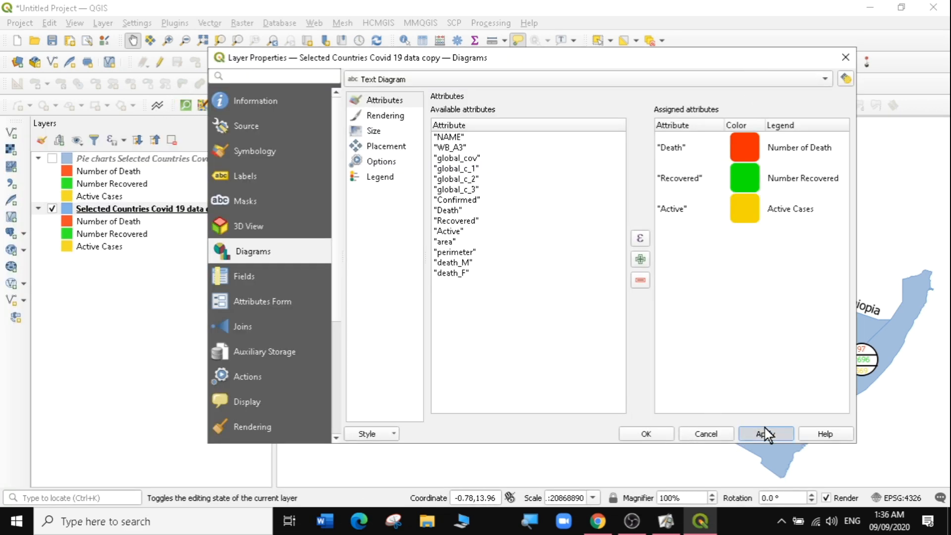
left_click(657, 435)
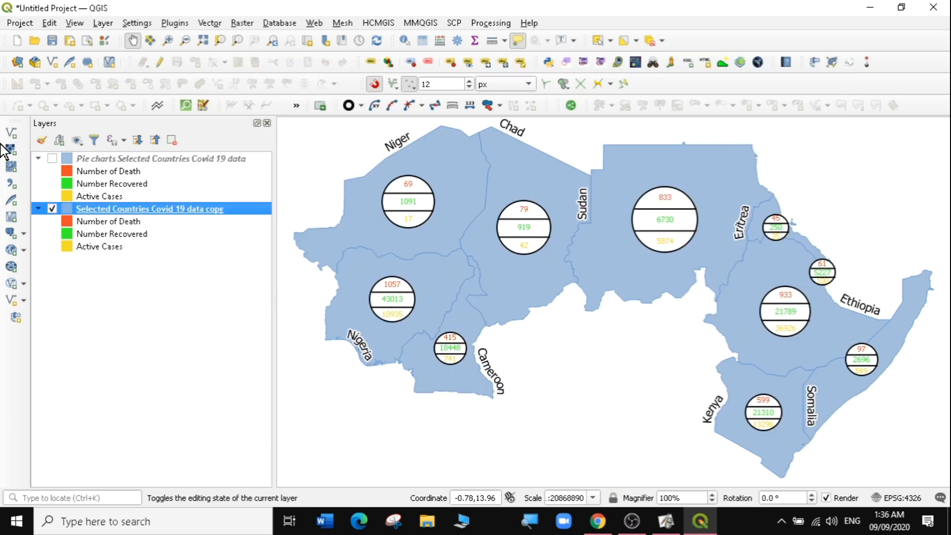
- Turn the pie chart layer back on and set the copy's text diagram placement to Inside Polygon, applying it
left_click(52, 159)
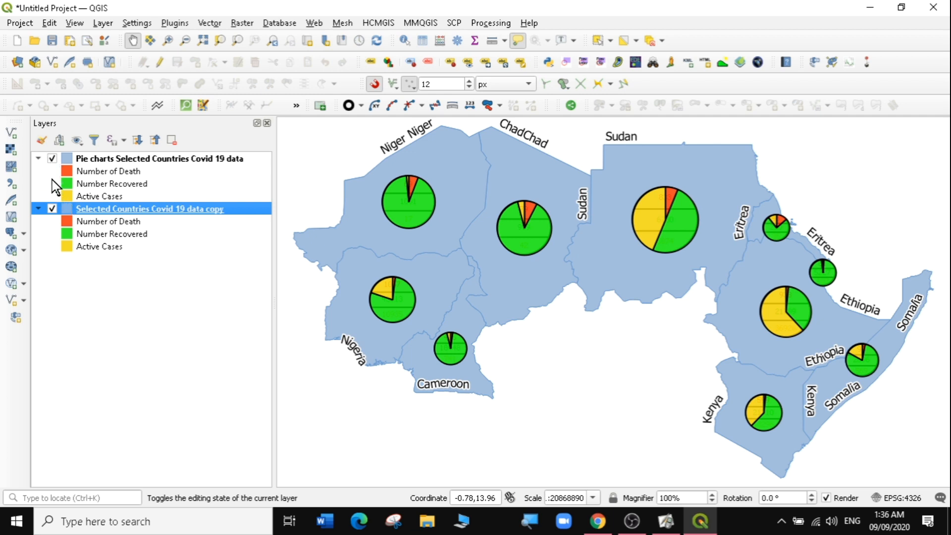
double_click(81, 210)
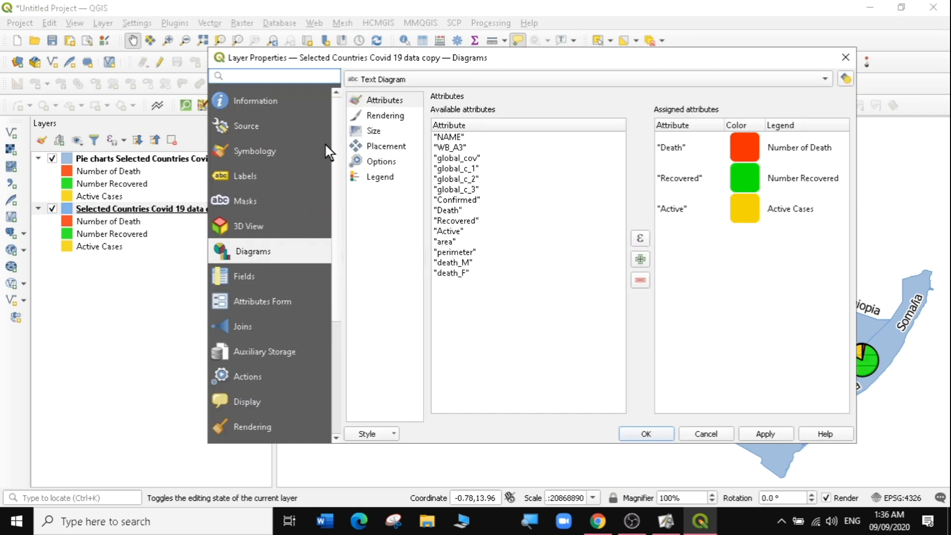
left_click(385, 144)
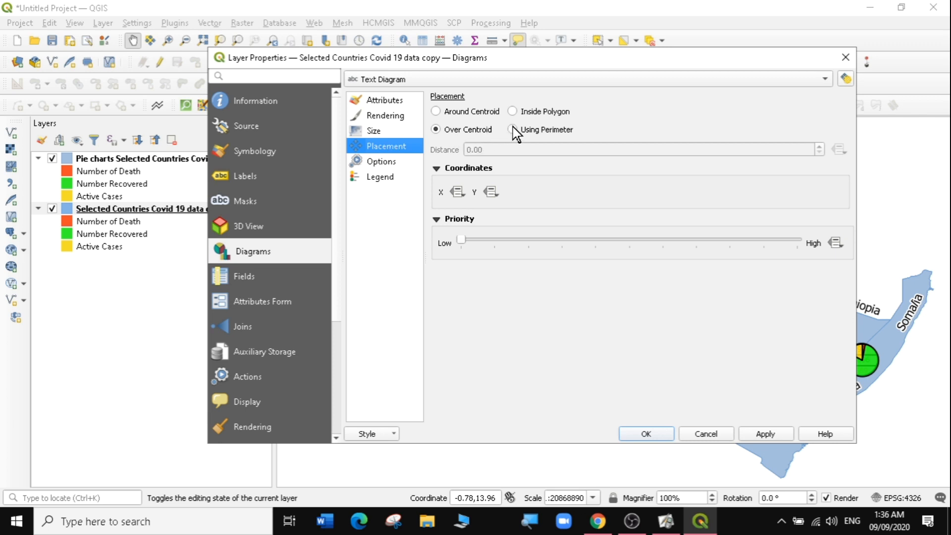
left_click(513, 113)
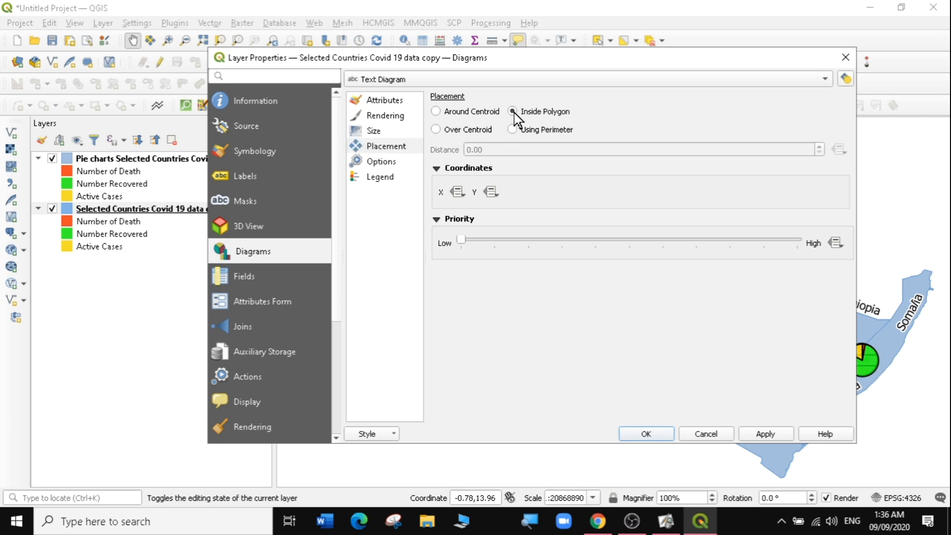
left_click(763, 436)
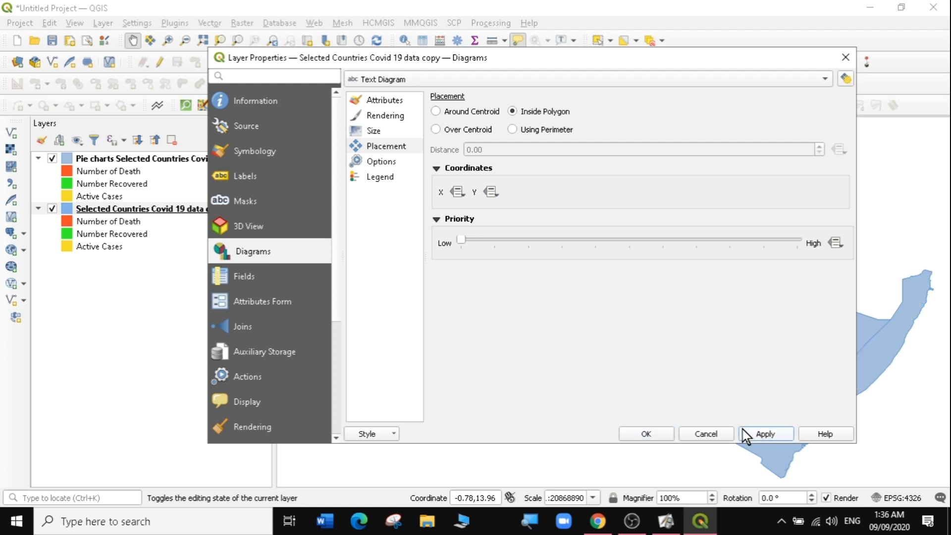
left_click(660, 438)
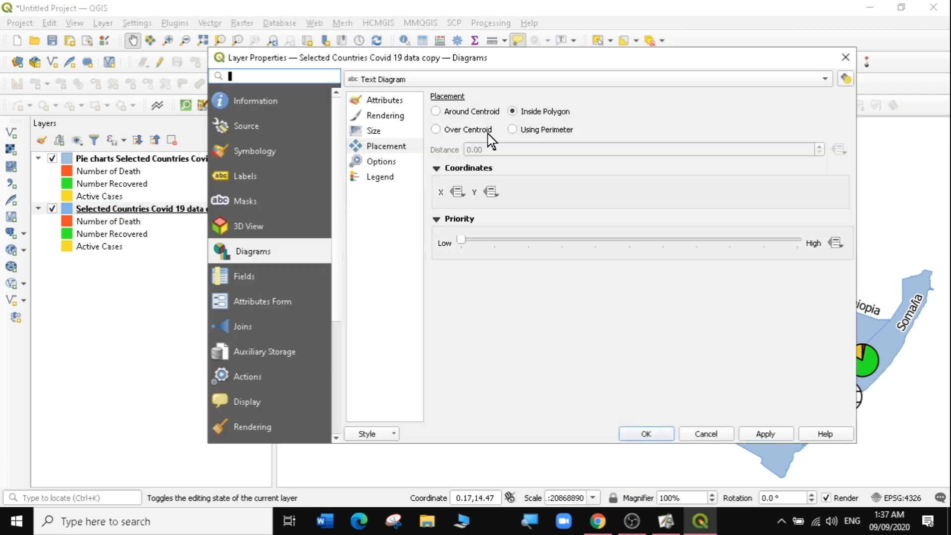
- Set the copy layer's text diagram placement to Using Perimeter, apply it and close the properties
left_click(513, 130)
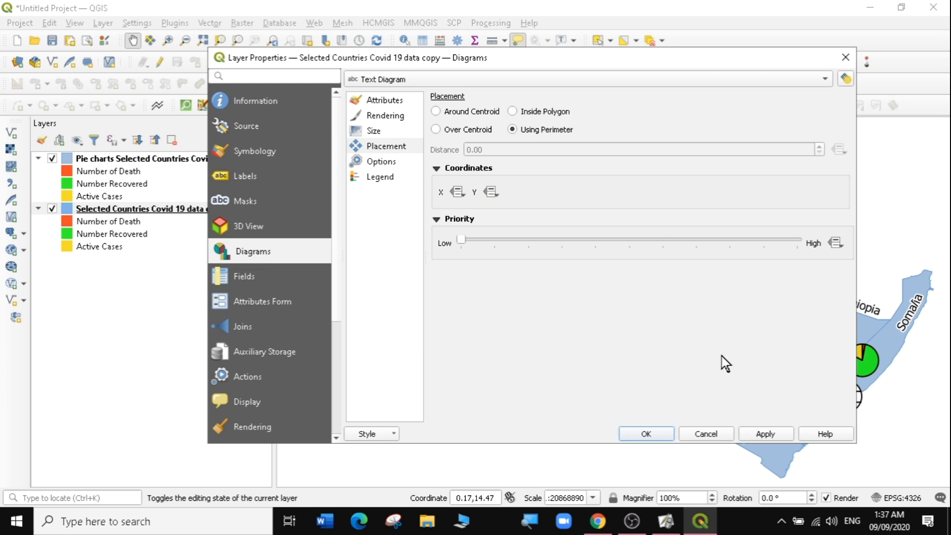
left_click(775, 437)
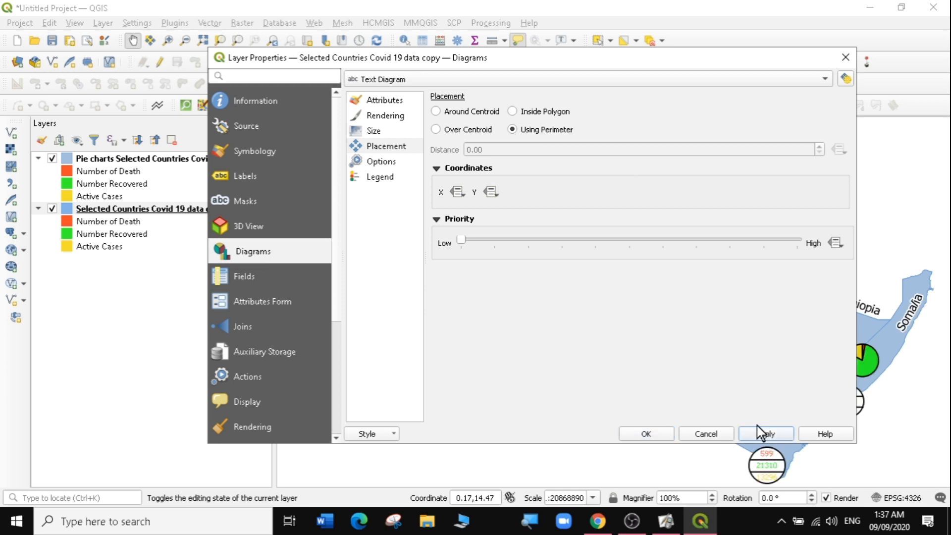
left_click(652, 433)
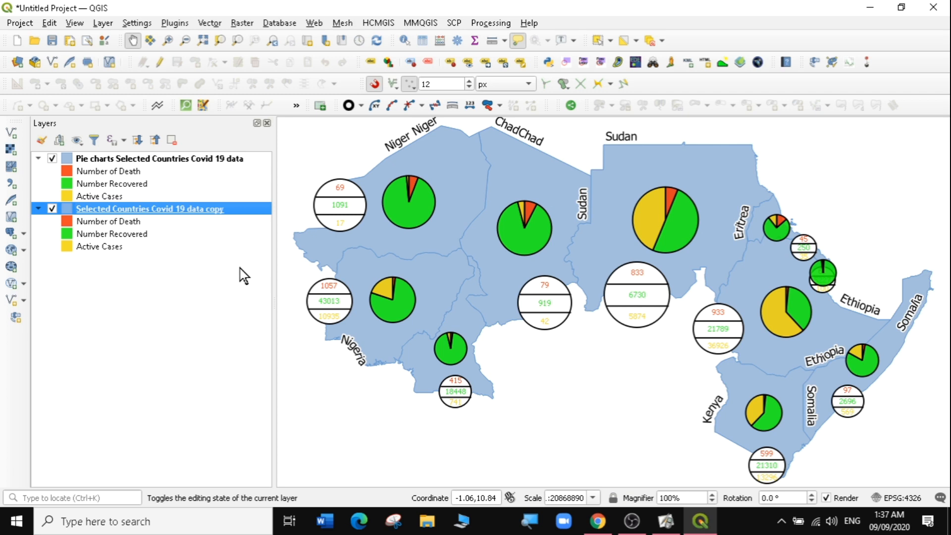
- Make the text diagrams' background color transparent in the copy layer's diagram rendering settings and apply
double_click(174, 209)
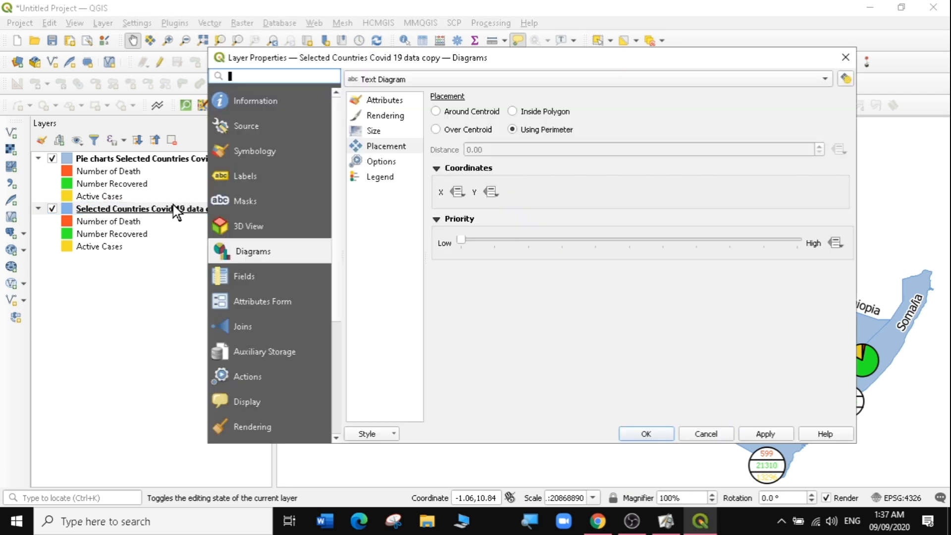
left_click(385, 119)
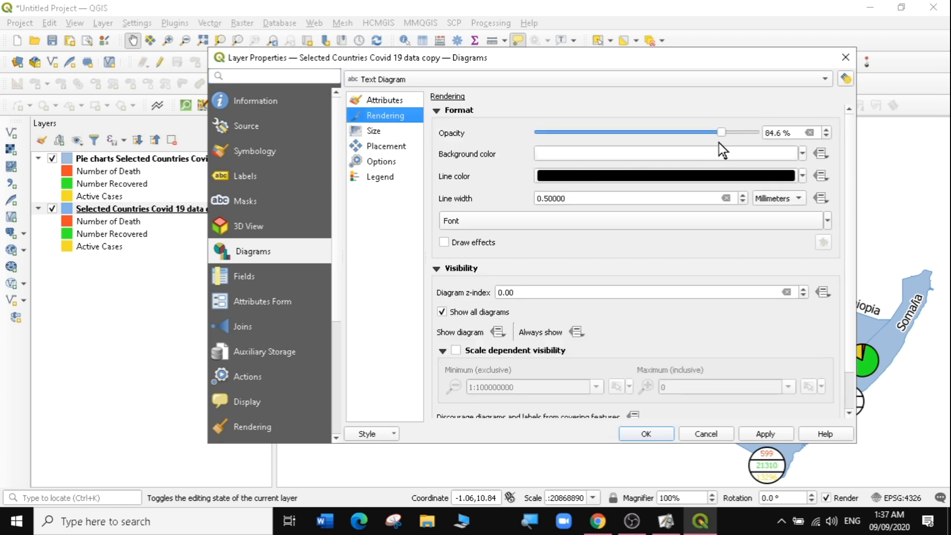
left_click(803, 154)
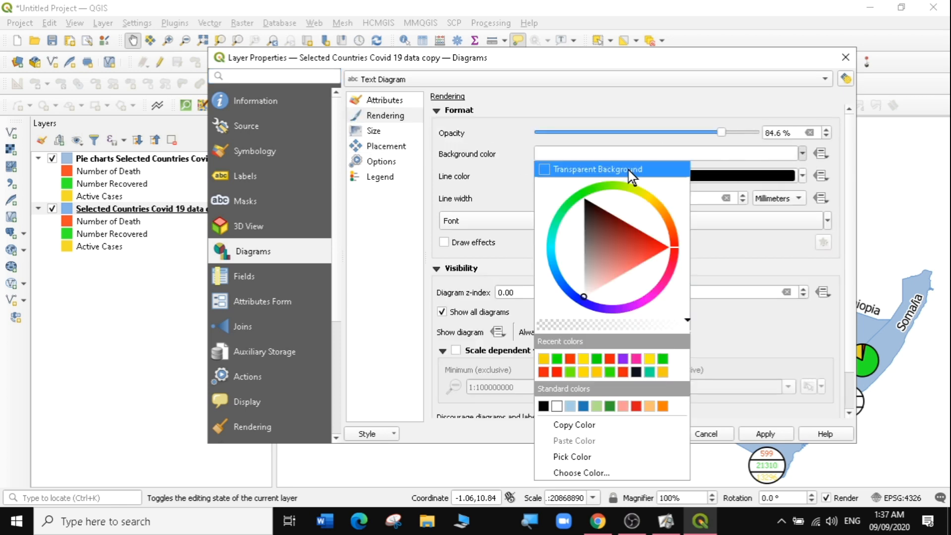
left_click(541, 169)
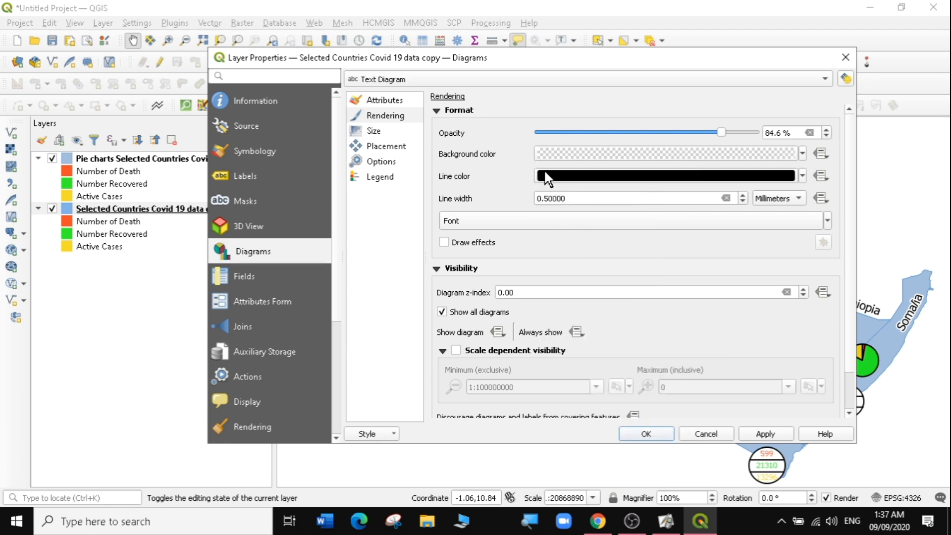
left_click(766, 434)
left_click(645, 435)
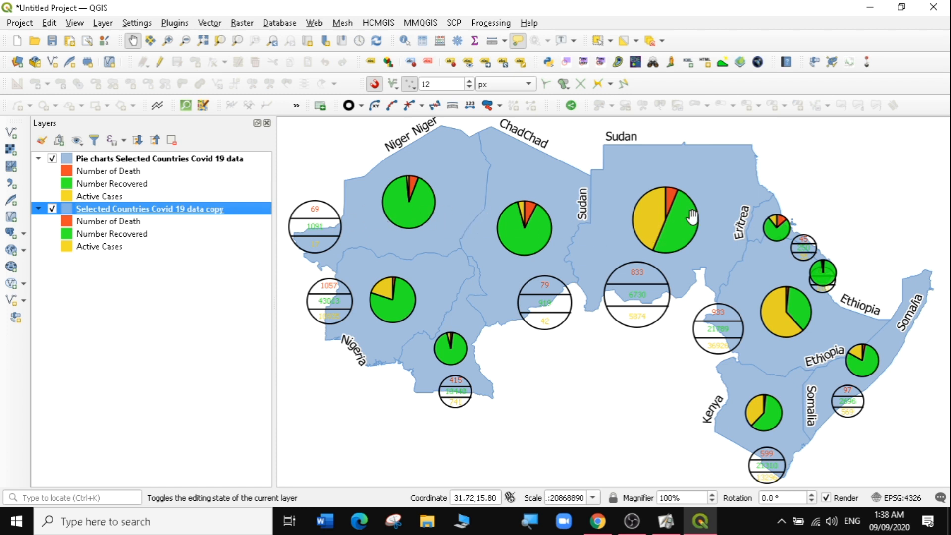
right_click(150, 211)
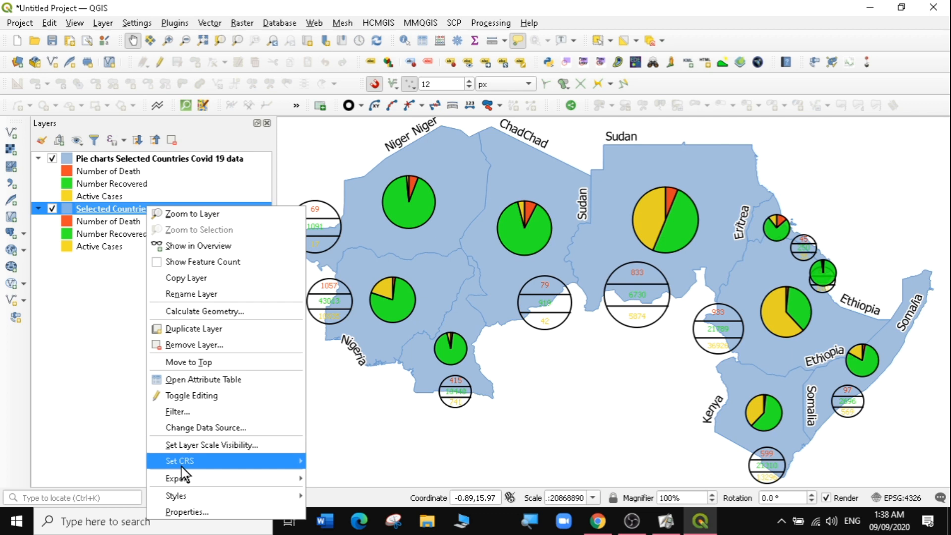
key("Escape")
key("Escape")
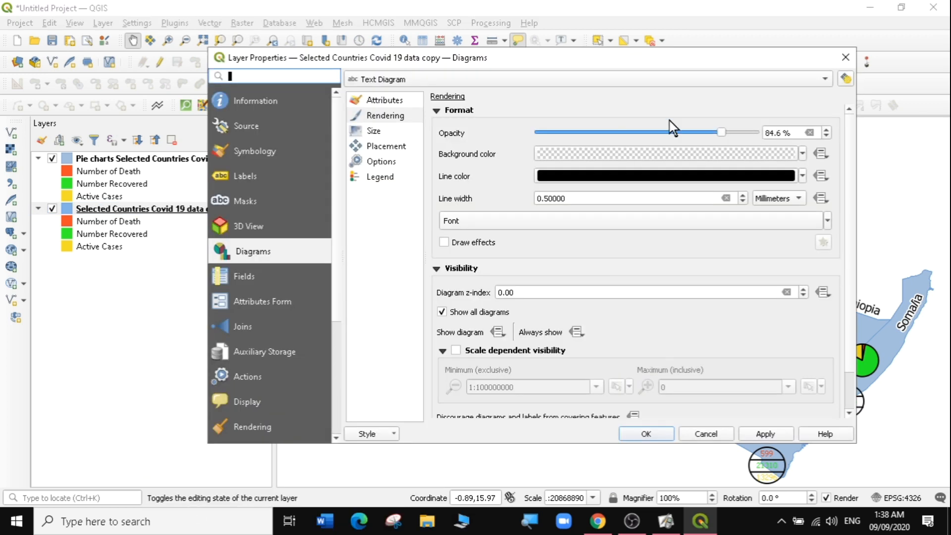
left_click(846, 58)
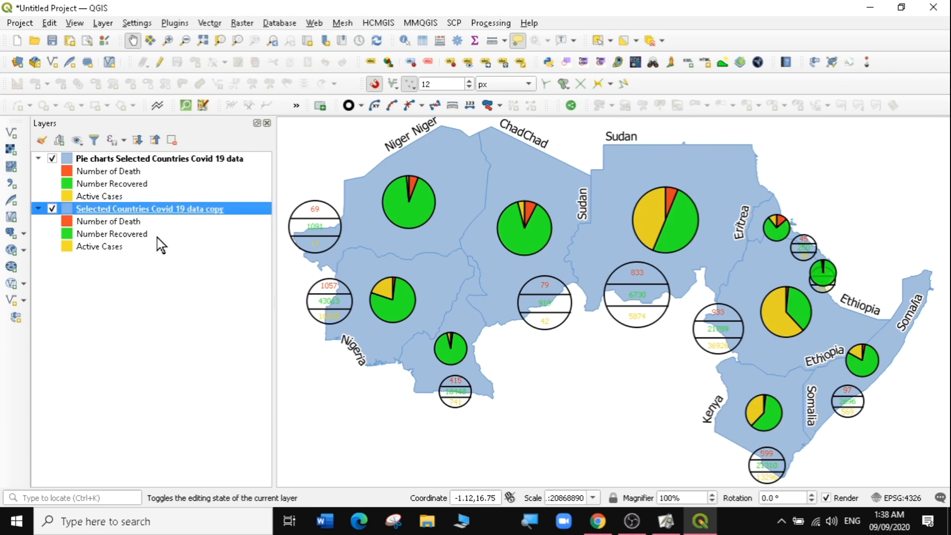
- Duplicate the copy layer and rename the copy layer to "text diagrams Selected Countries Covid 19 data copy"
right_click(133, 214)
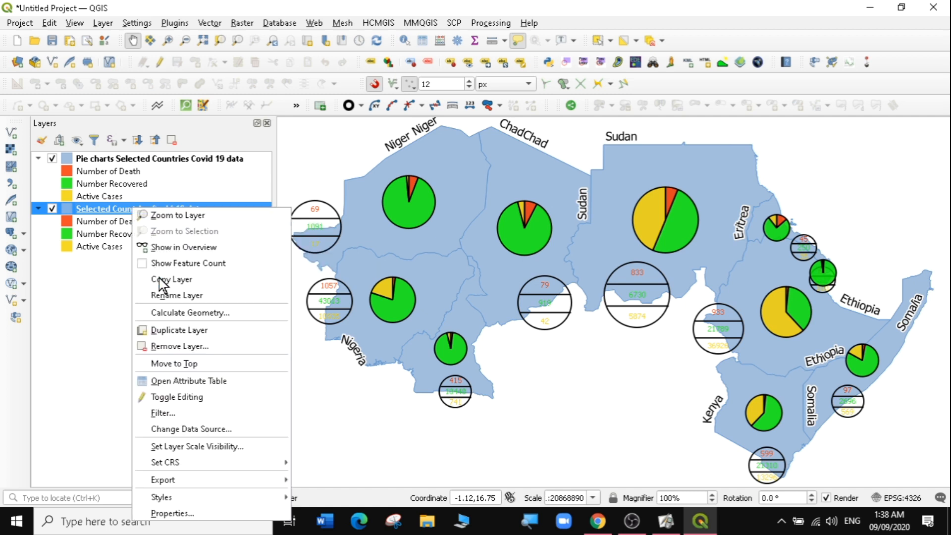
left_click(167, 330)
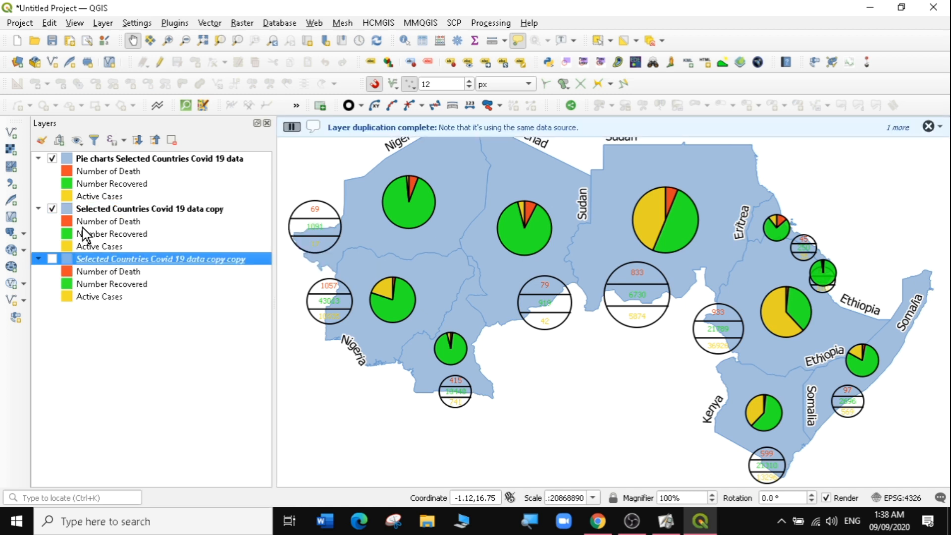
left_click(127, 209)
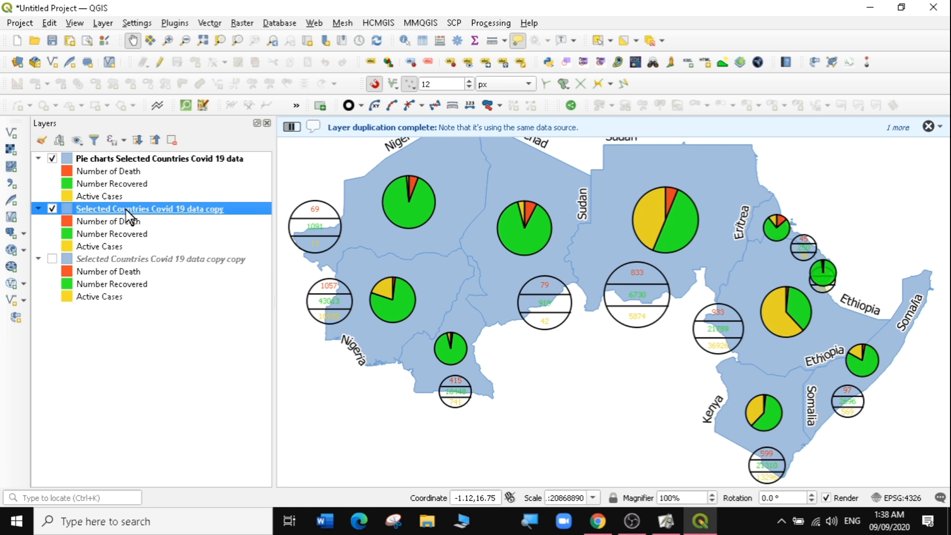
right_click(84, 203)
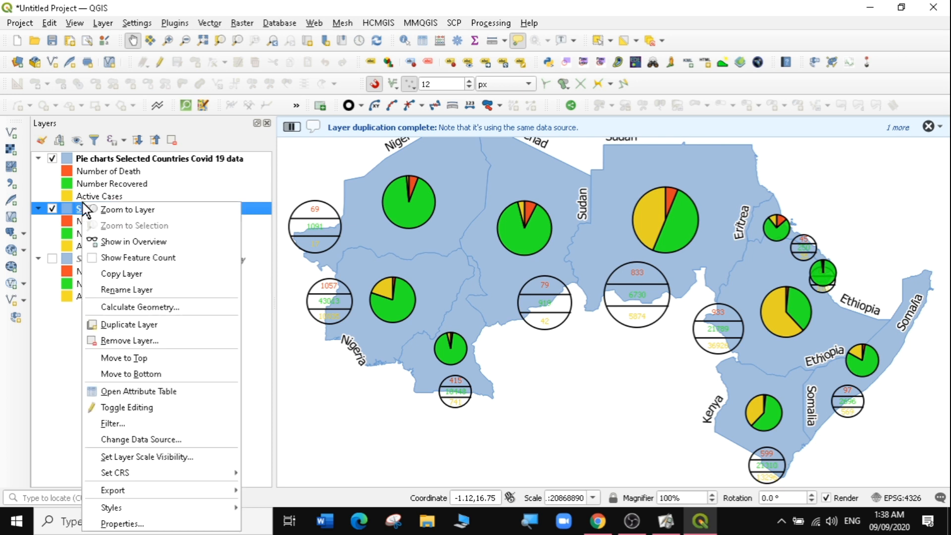
left_click(126, 289)
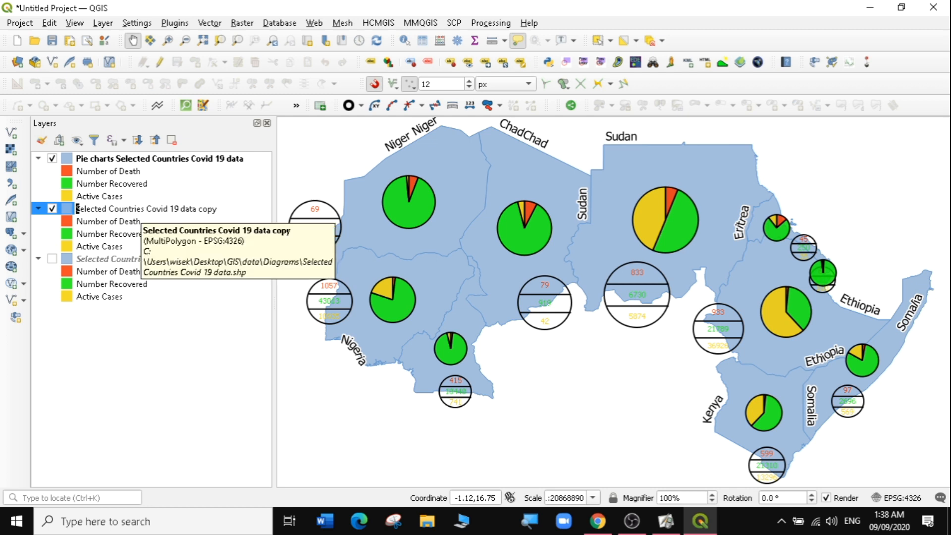
left_click(80, 209)
type("text ")
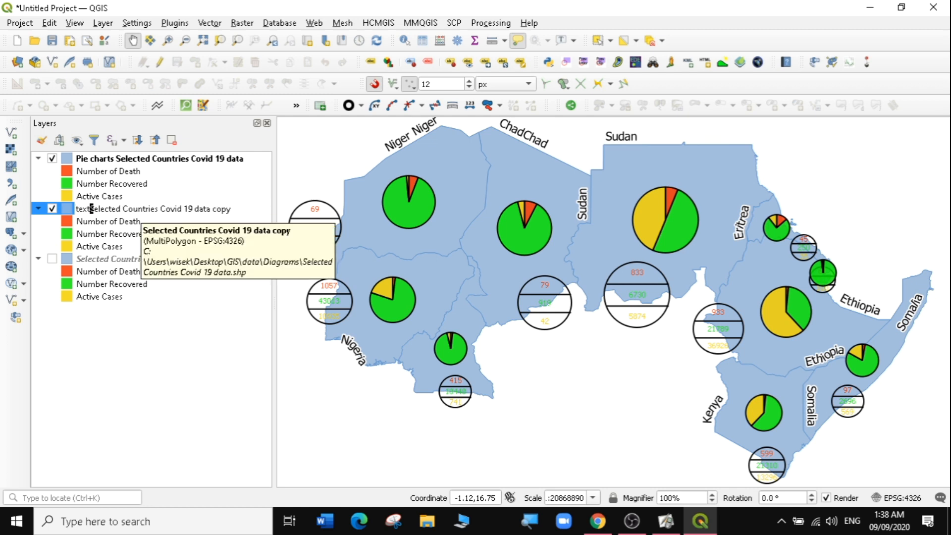
type("d")
type("iagram")
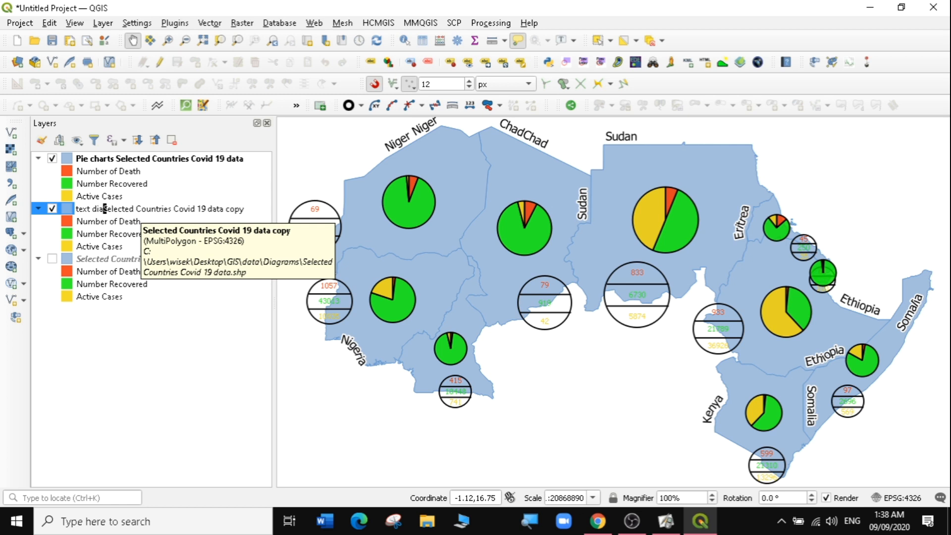
type("s")
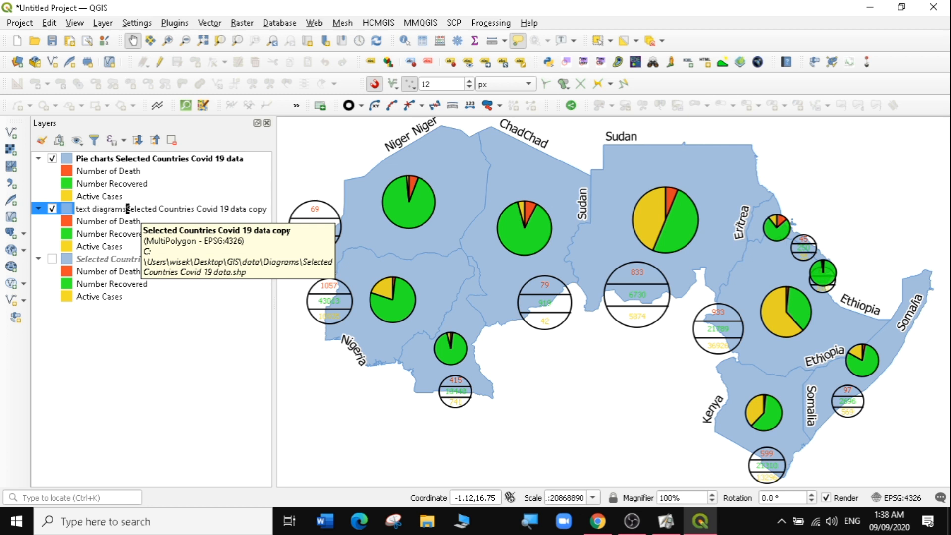
left_click(129, 221)
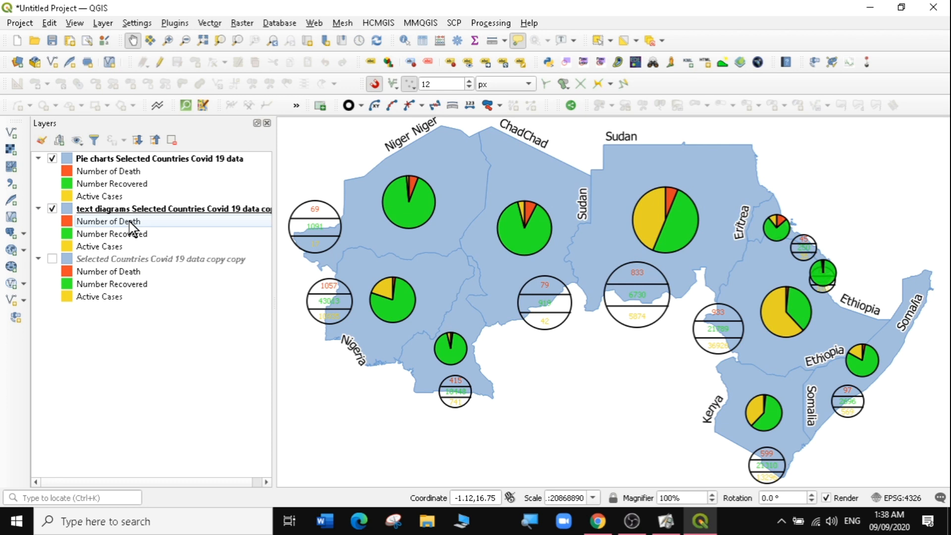
- Show only the new duplicated layer, hiding the pie chart and text diagram layers
left_click(52, 259)
left_click(52, 208)
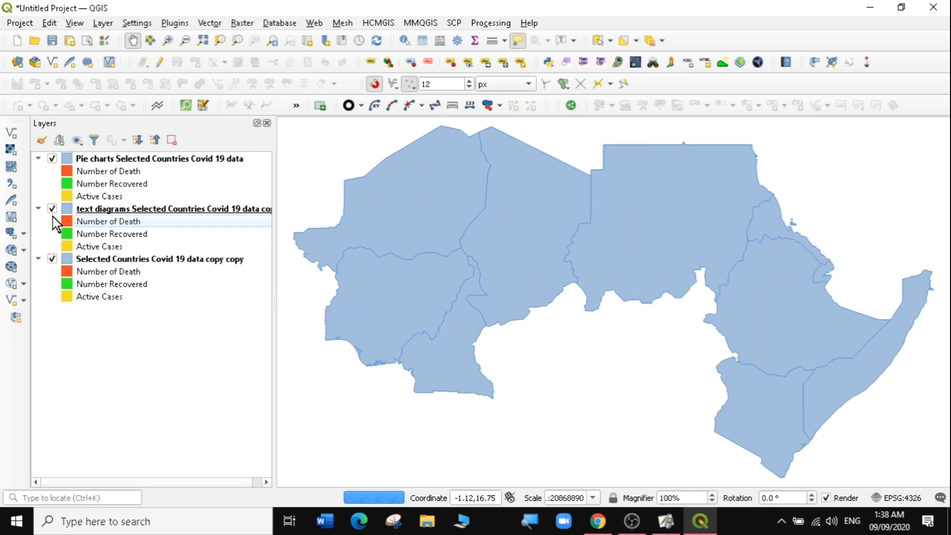
left_click(52, 208)
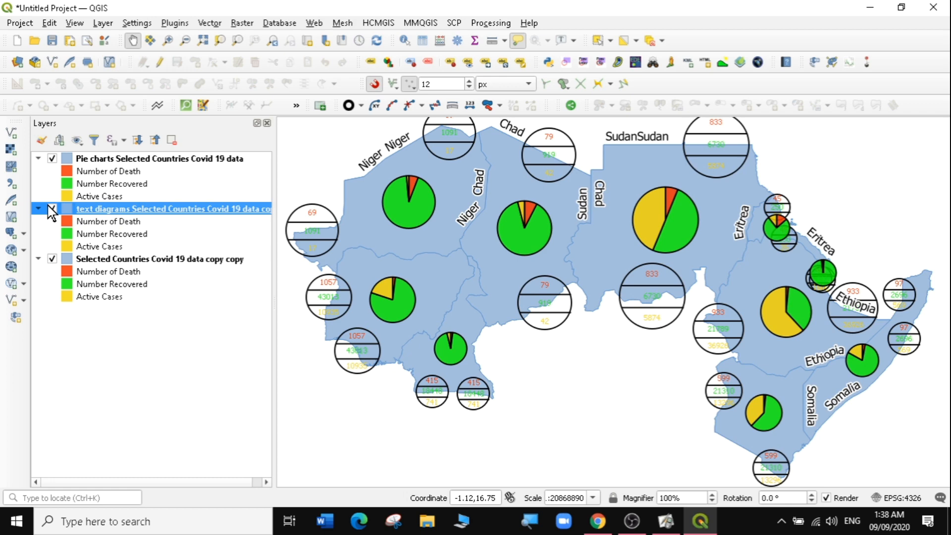
left_click(52, 209)
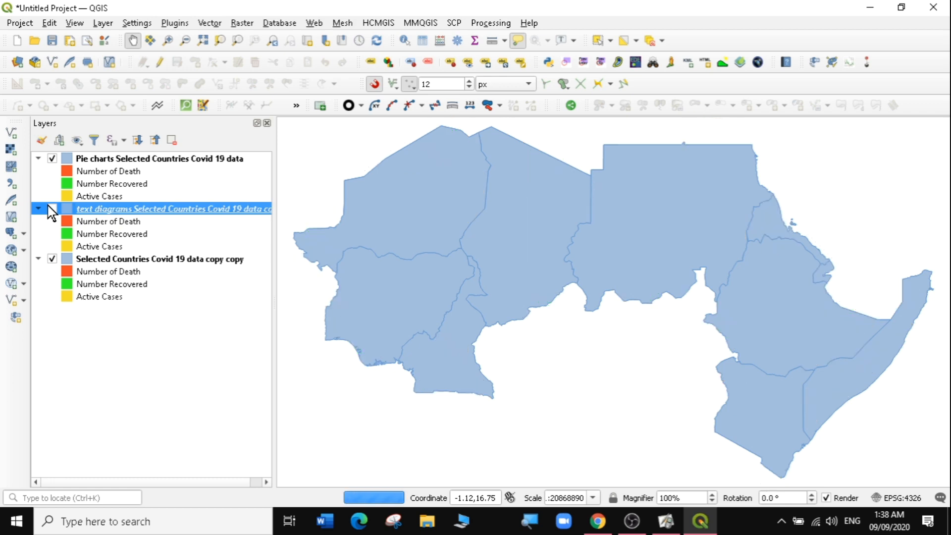
left_click(52, 158)
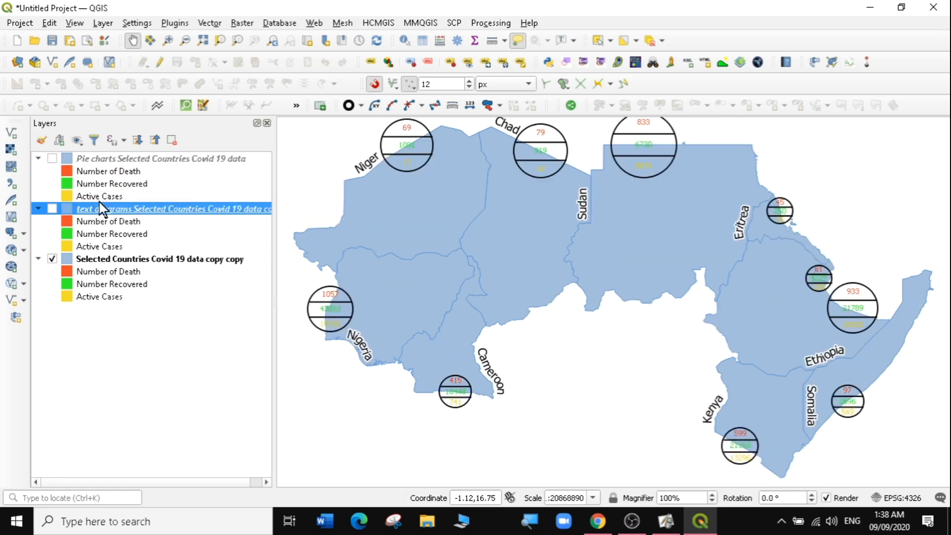
- Rename the duplicated layer to "Histograms Selected Countries Covid 19 data copy copy"
left_click(118, 261)
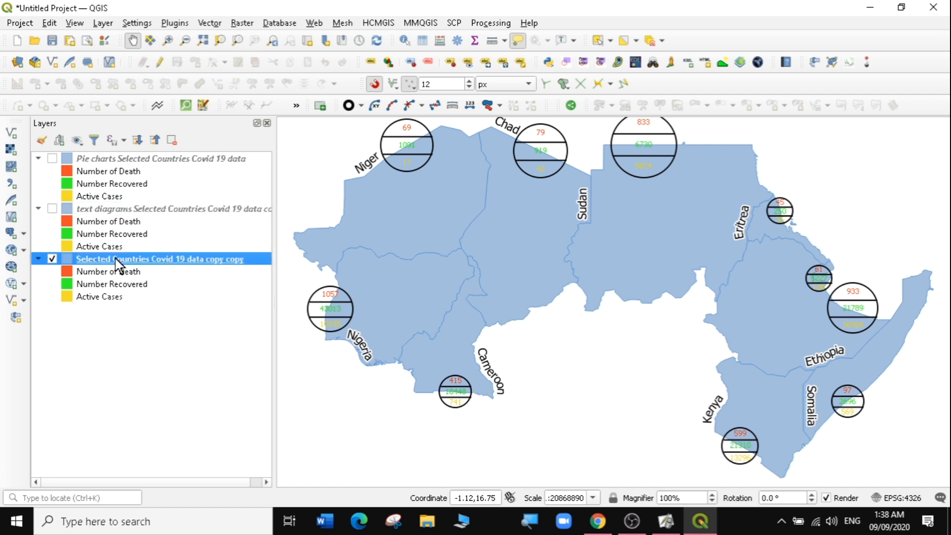
right_click(115, 259)
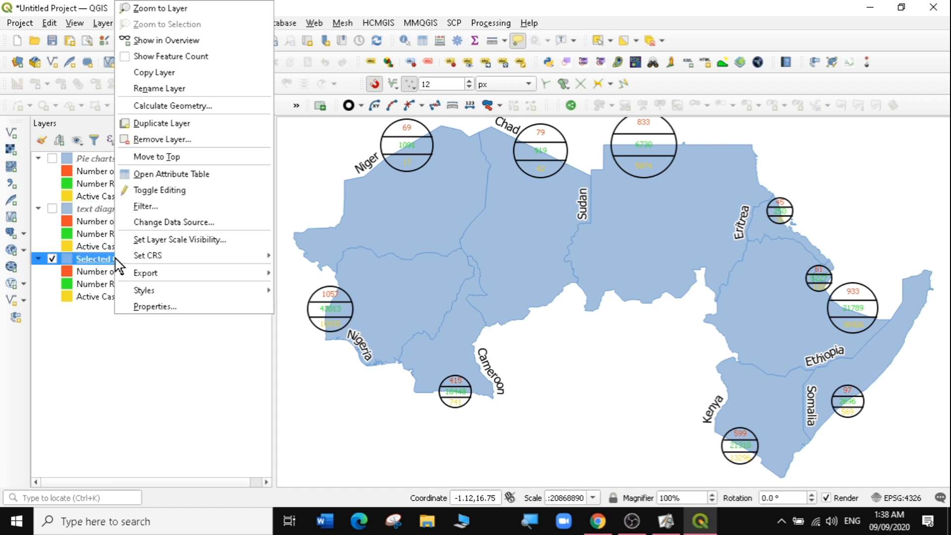
left_click(154, 93)
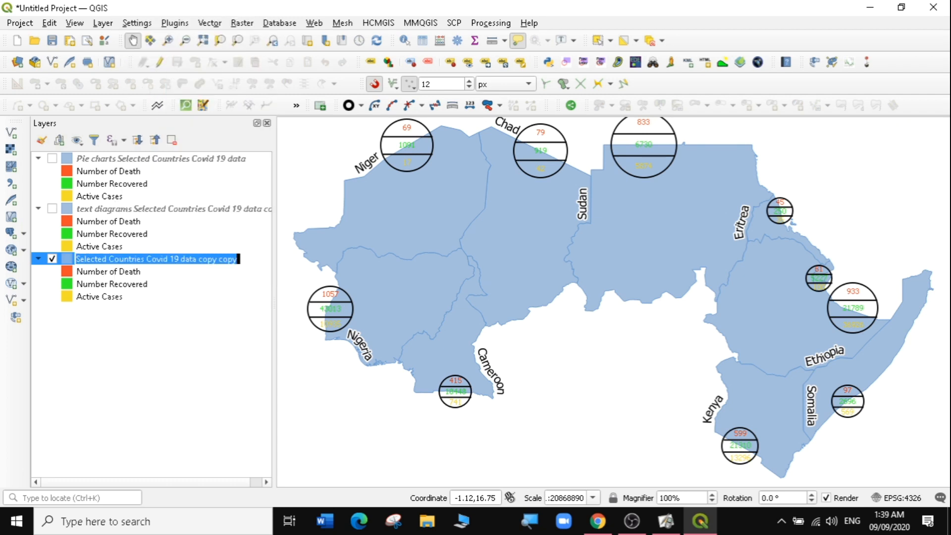
left_click(81, 258)
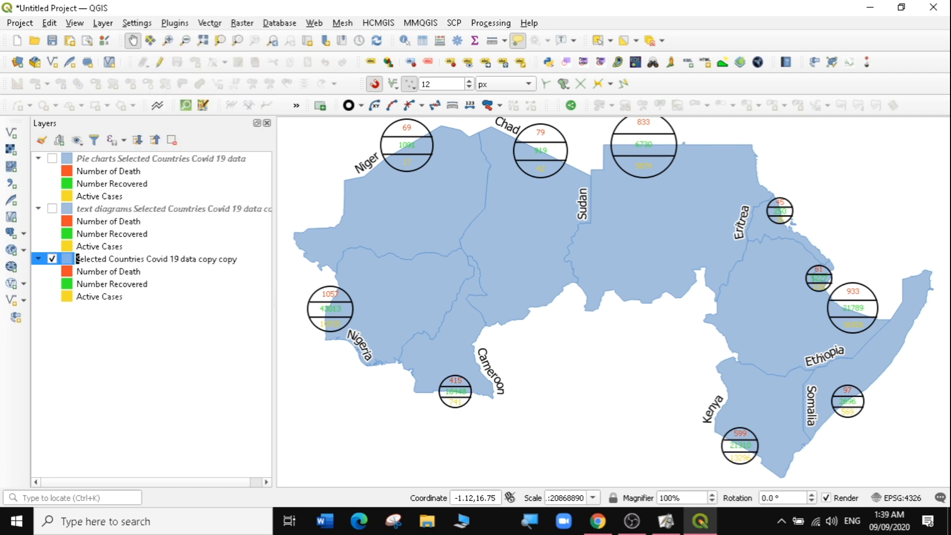
type("His")
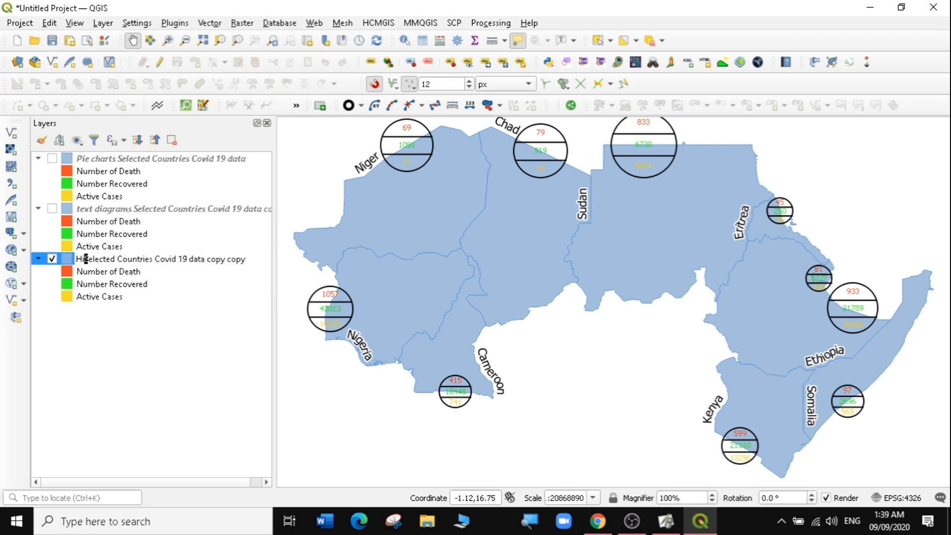
type("togra")
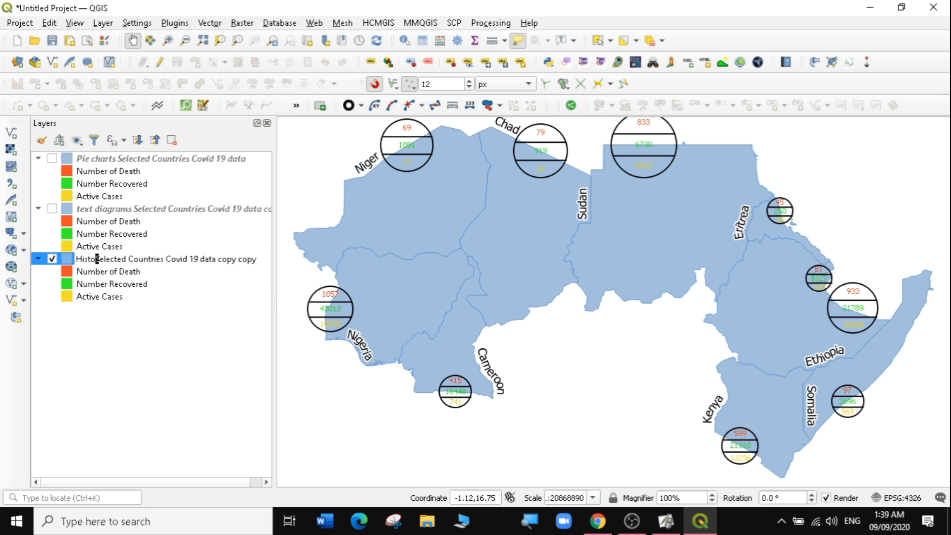
type("ms")
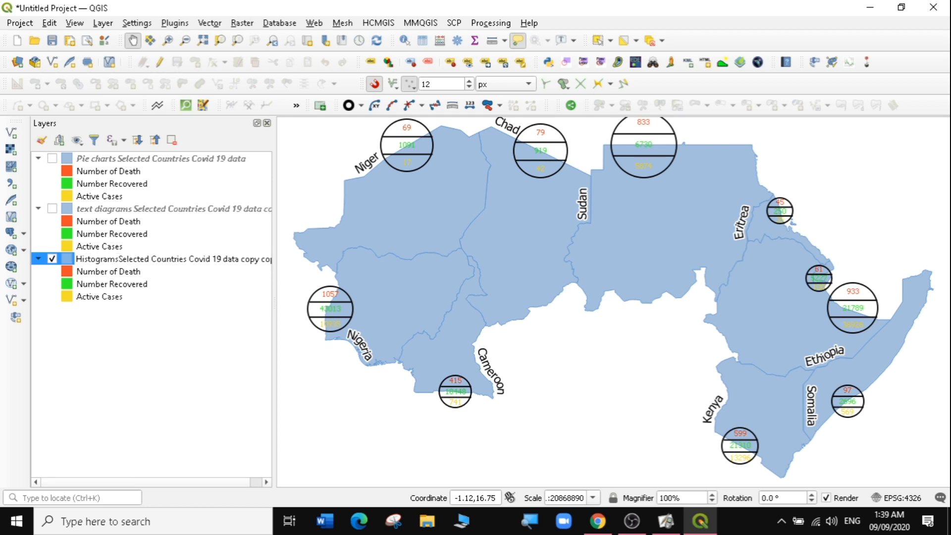
left_click(85, 332)
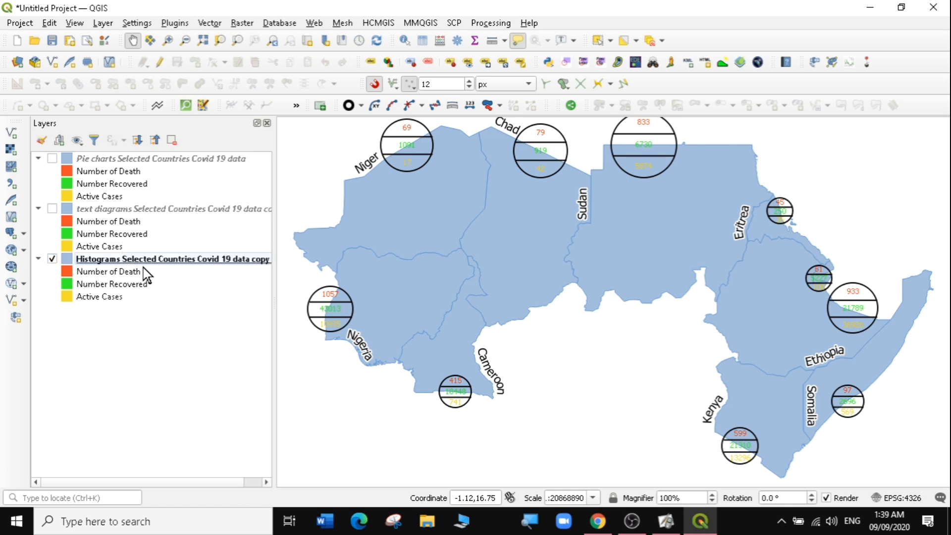
- Open the histogram layer's diagram properties and remove the three assigned attributes
left_click(122, 261)
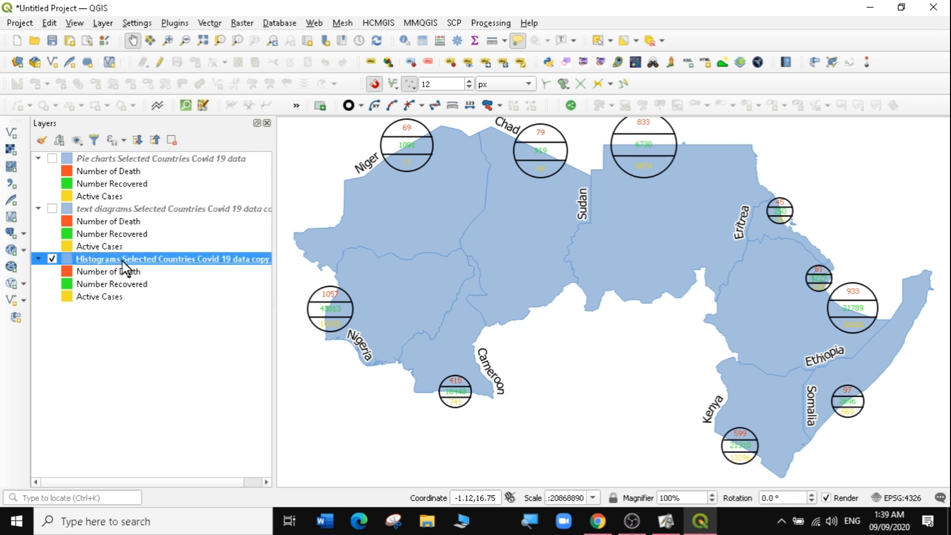
double_click(124, 264)
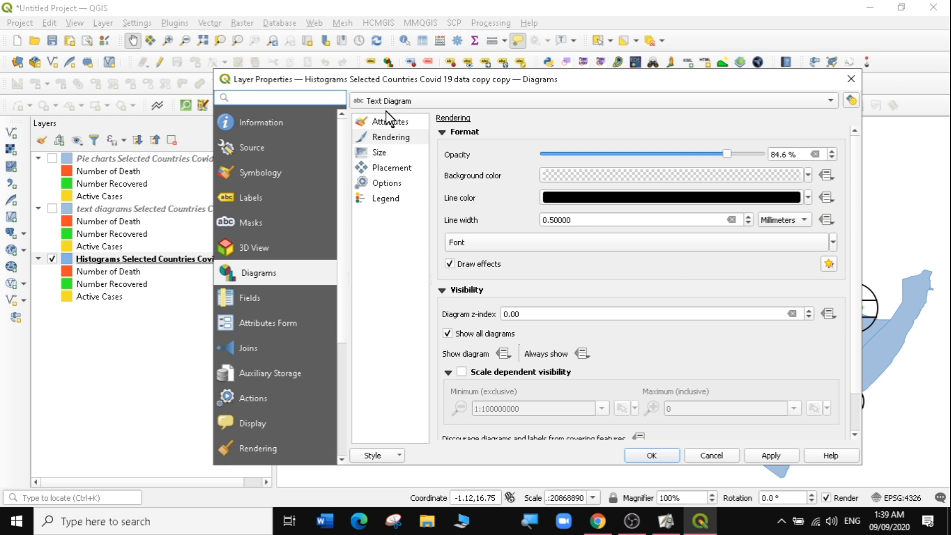
left_click(389, 124)
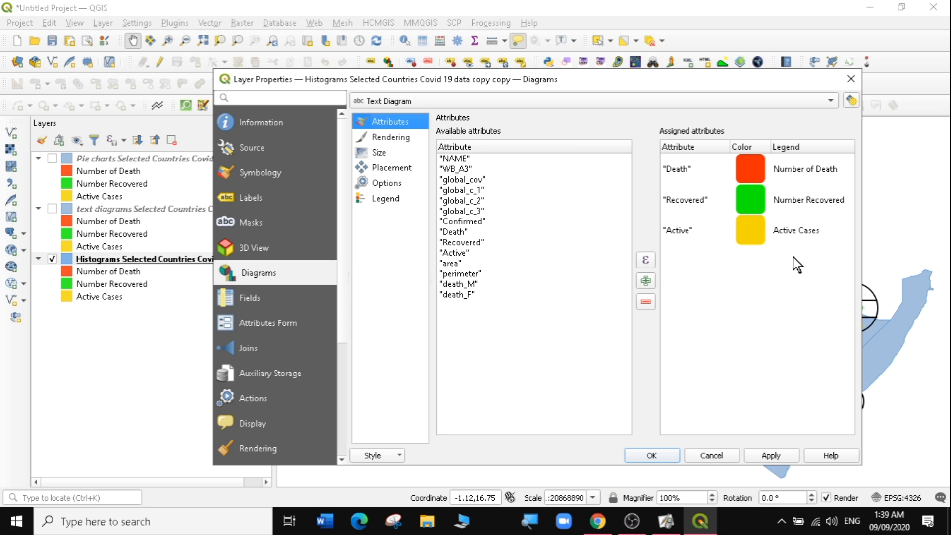
left_click_drag(775, 232, 746, 169)
left_click(645, 301)
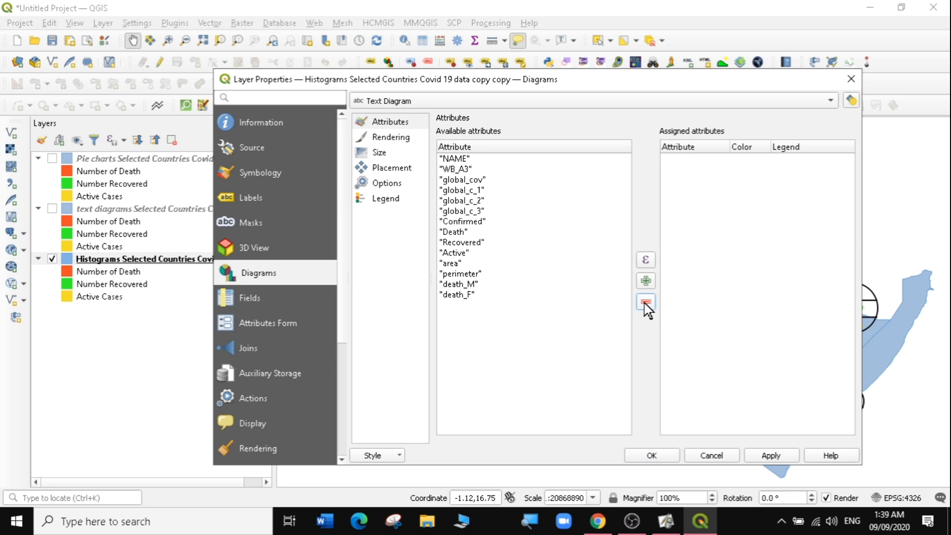
- Assign the death_M and death_F attributes to the diagram
left_click(464, 296)
left_click(457, 284, "shift")
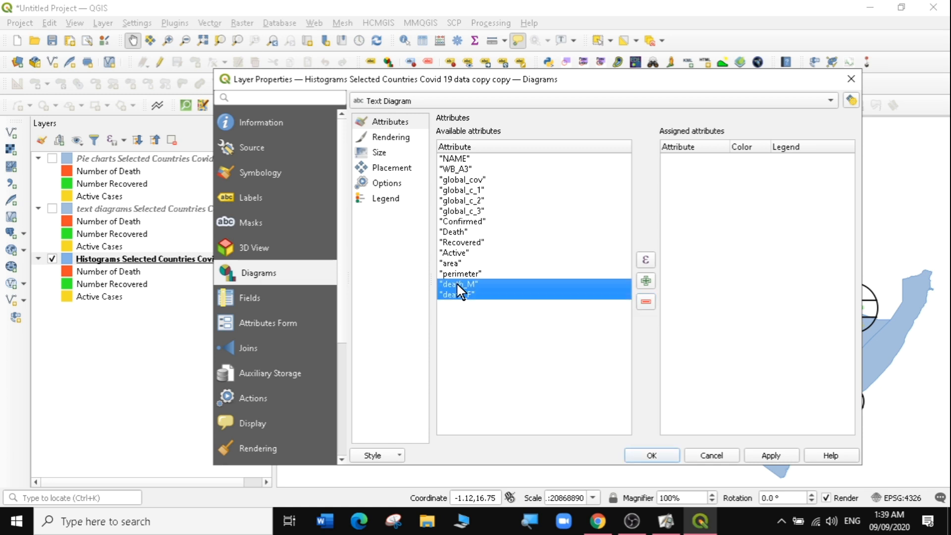
left_click(646, 281)
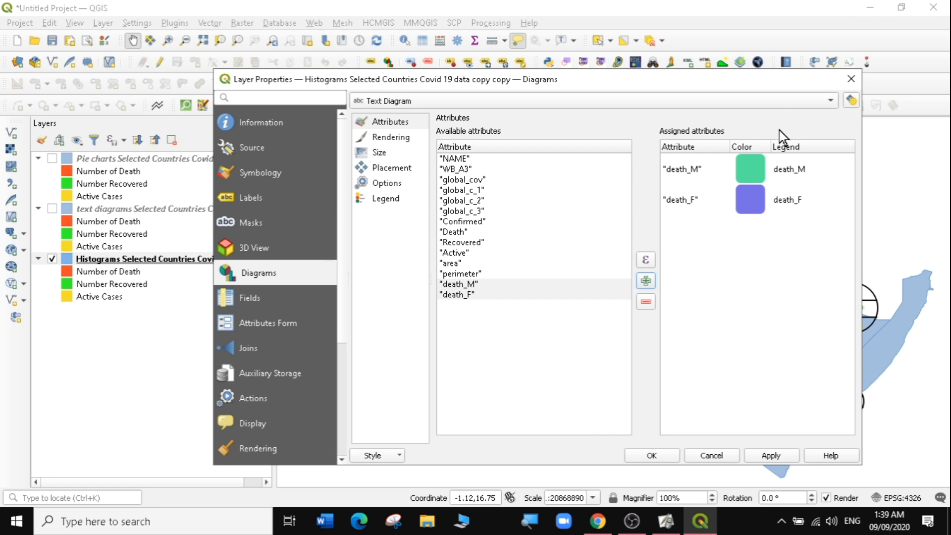
- Change the death_M diagram color to magenta #ef09e4
double_click(747, 167)
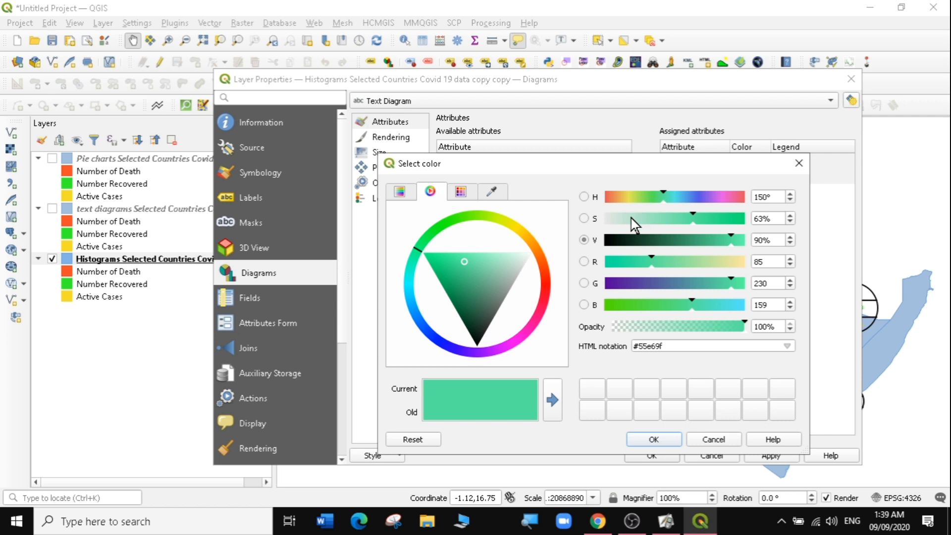
left_click(513, 341)
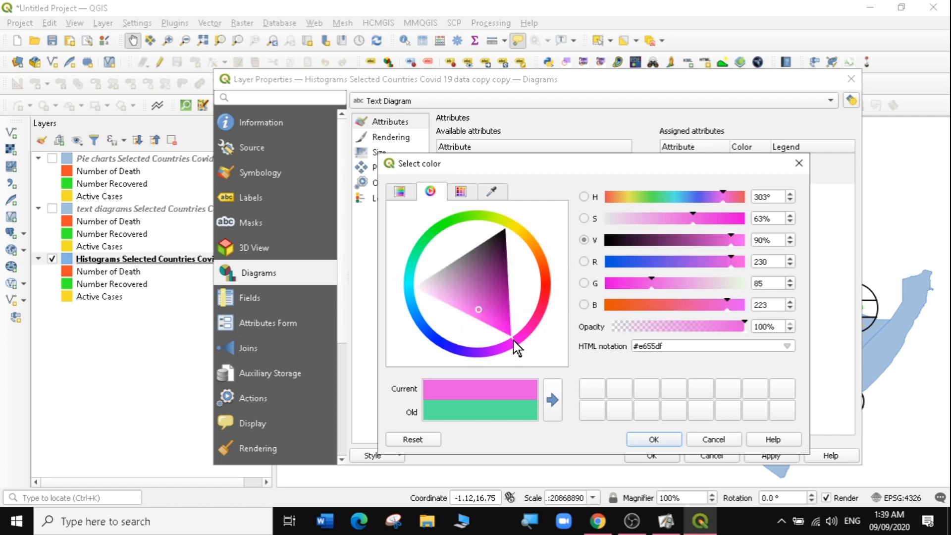
left_click(507, 327)
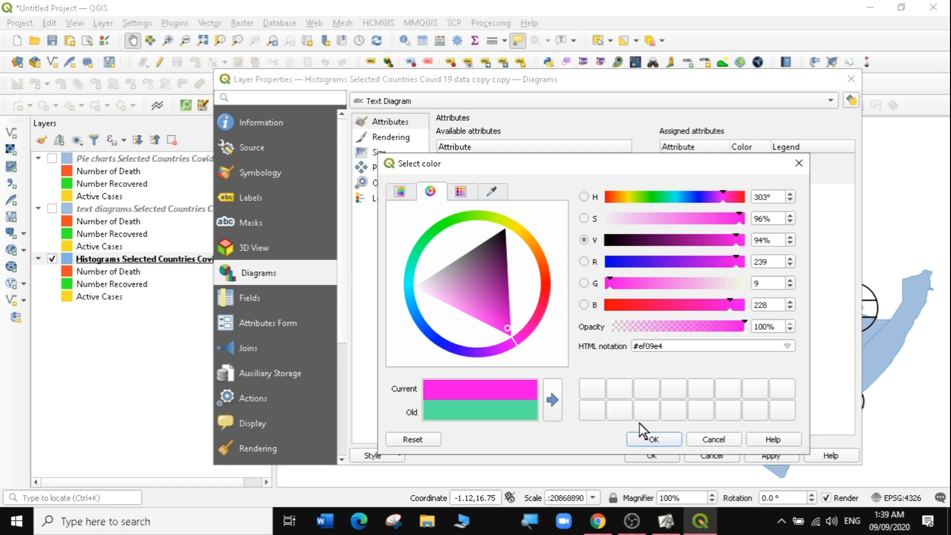
left_click(643, 441)
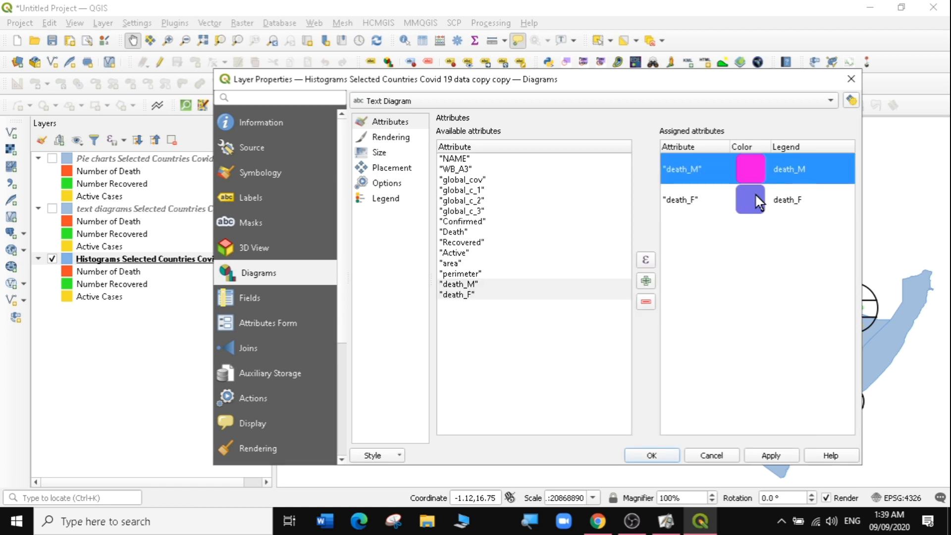
- Change the death_F diagram color to cyan #09ffff
double_click(754, 193)
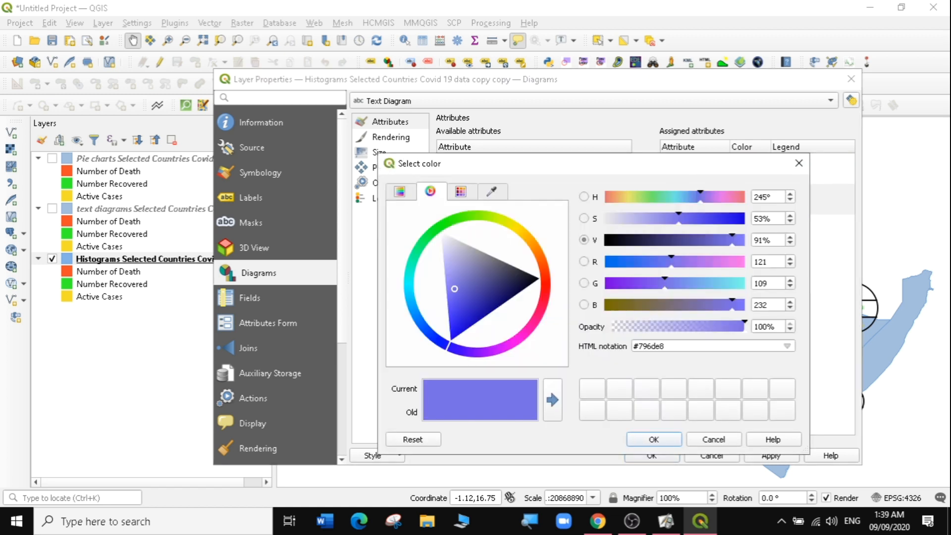
left_click(406, 281)
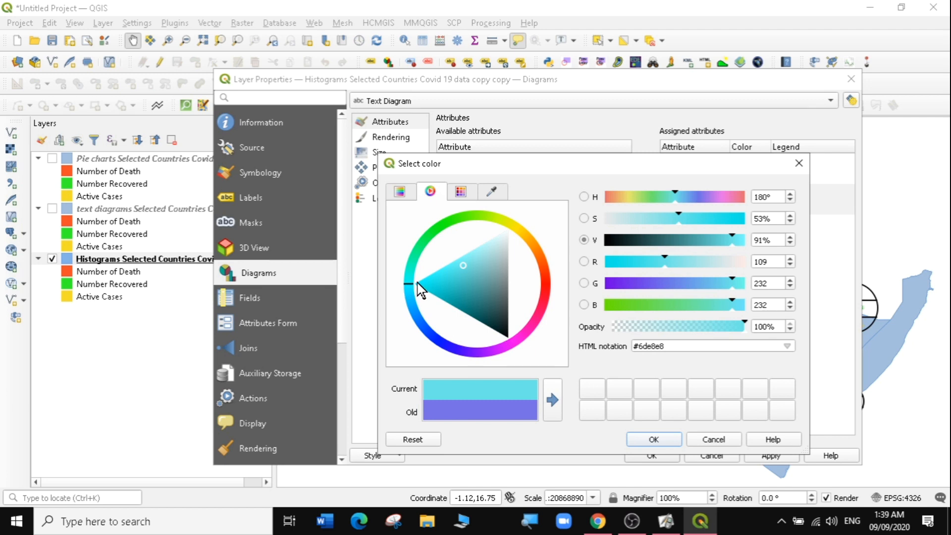
left_click(419, 287)
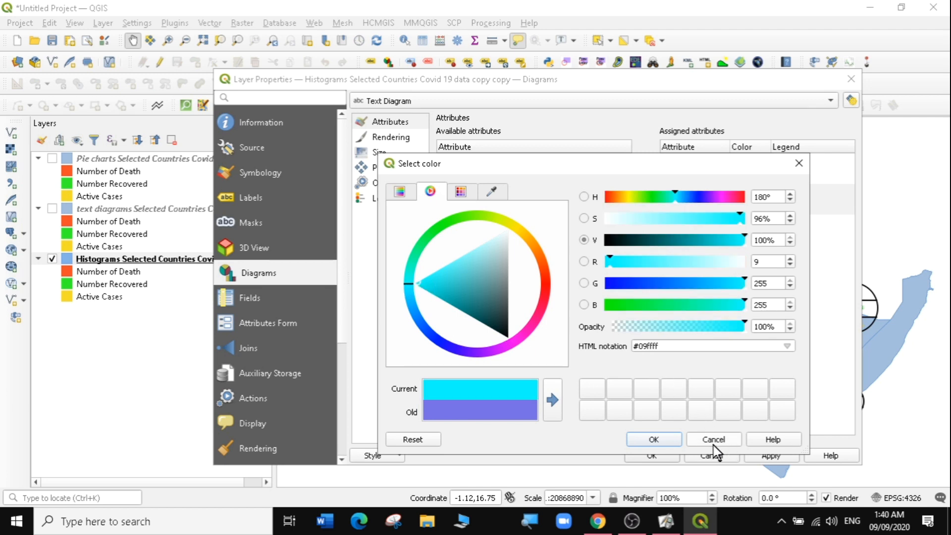
left_click(670, 436)
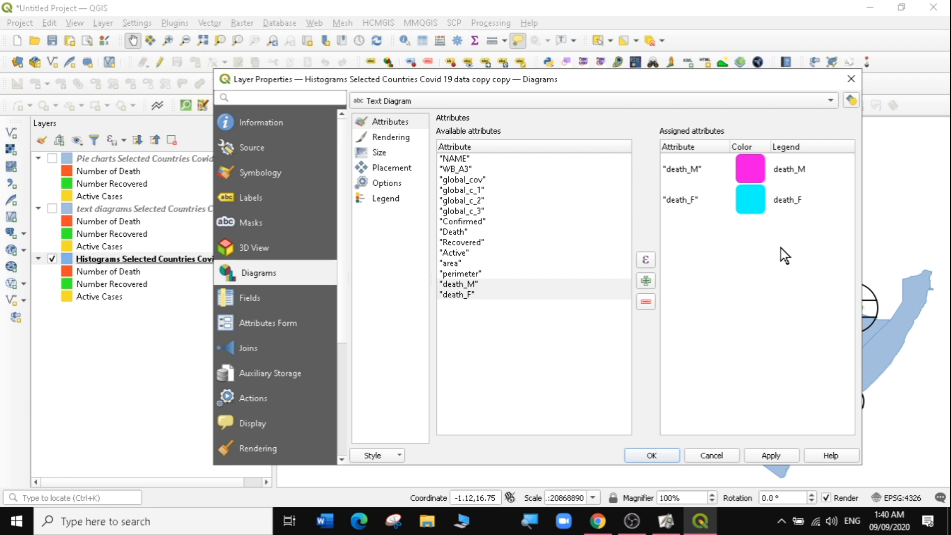
- Rename the legend entries to death_MALE and death_FEMALE and apply the changes
left_click(784, 170)
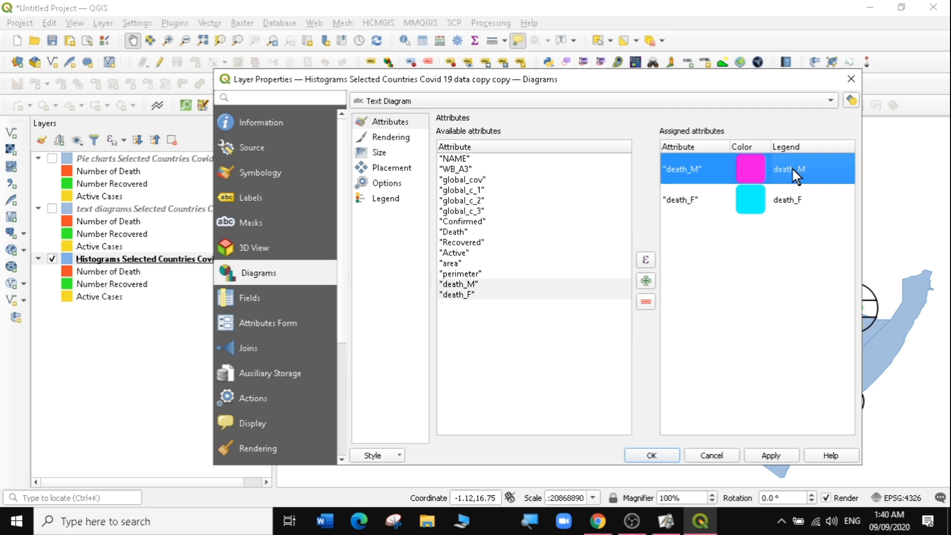
double_click(793, 169)
key("Return")
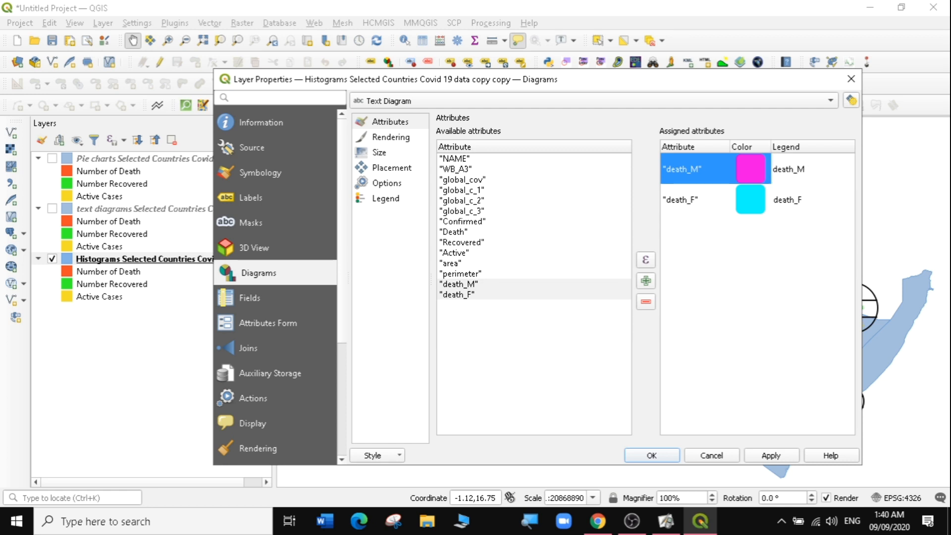
type("ALE")
left_click(812, 205)
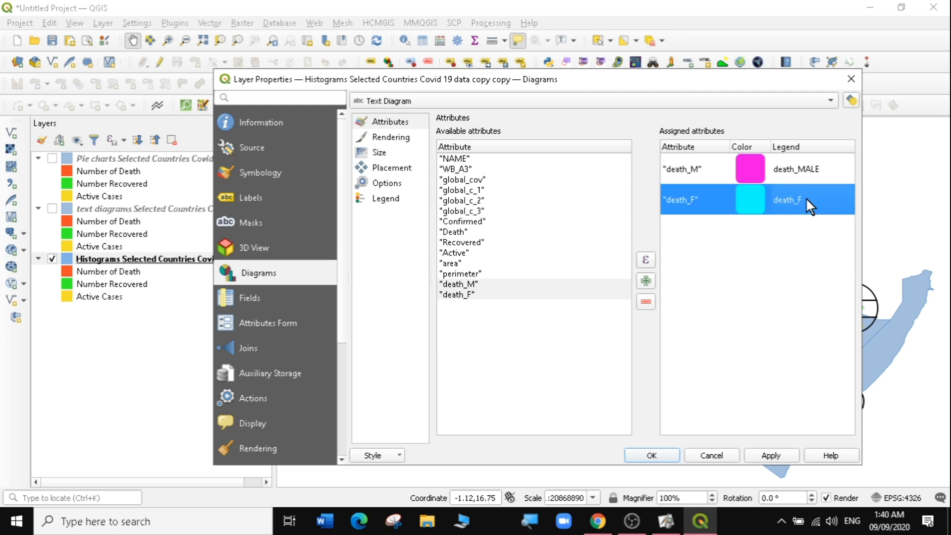
double_click(805, 197)
key("End")
type("EMAL")
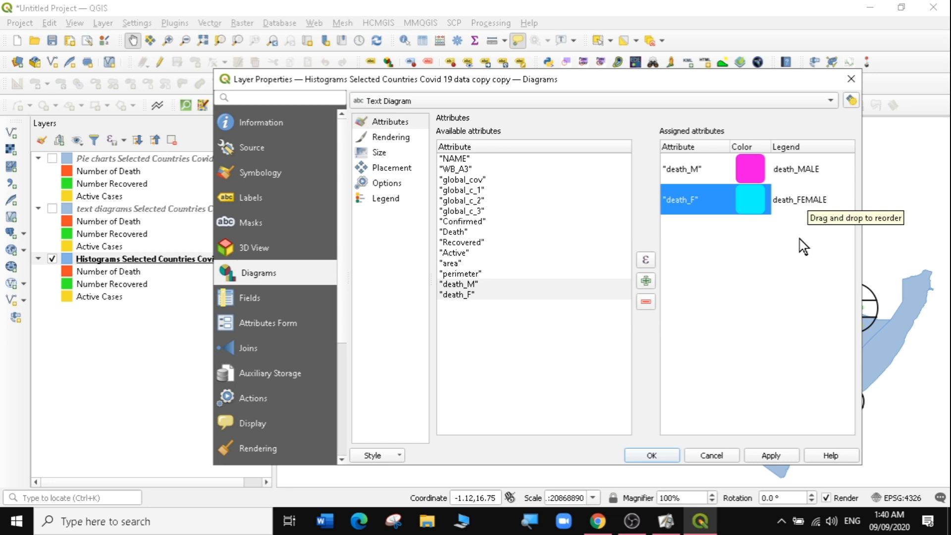
left_click(801, 256)
left_click(770, 456)
- Switch the diagram type from Text Diagram to Histogram
left_click(393, 101)
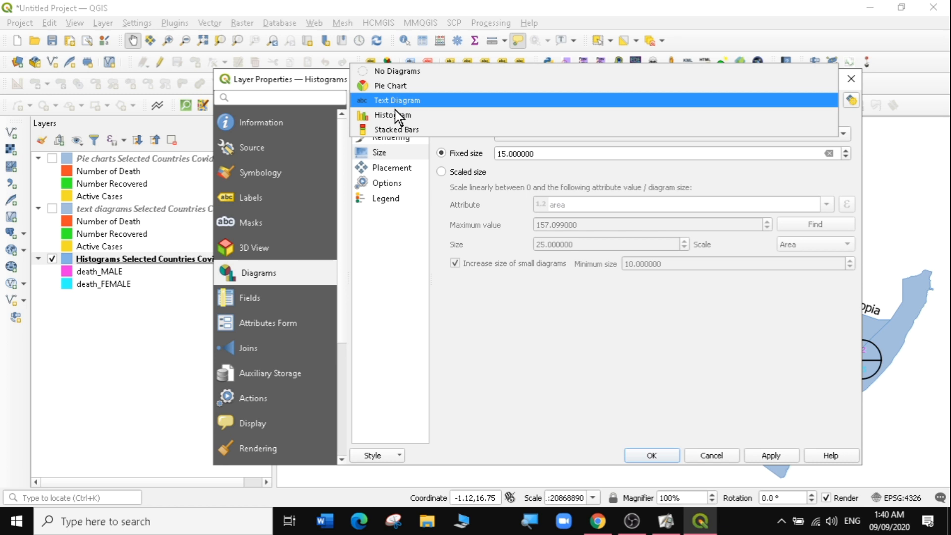
left_click(394, 116)
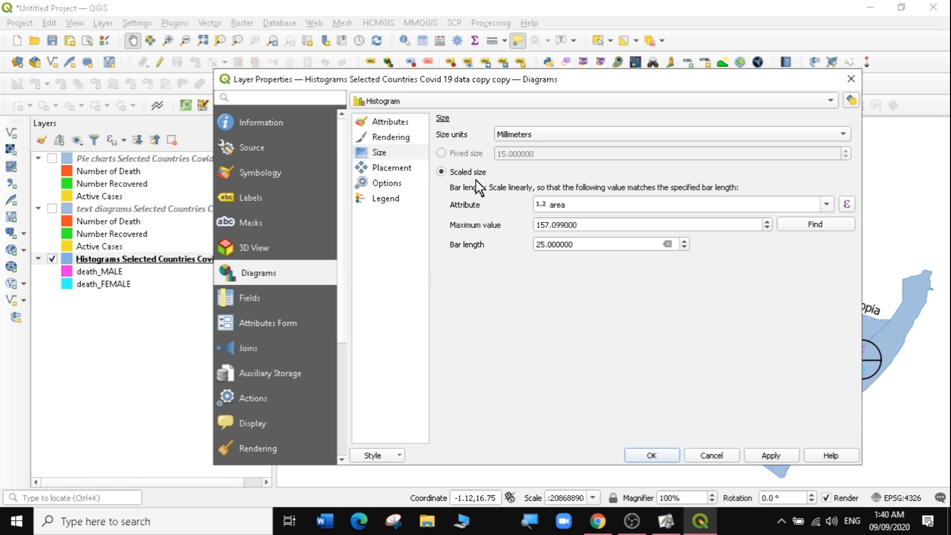
left_click(391, 119)
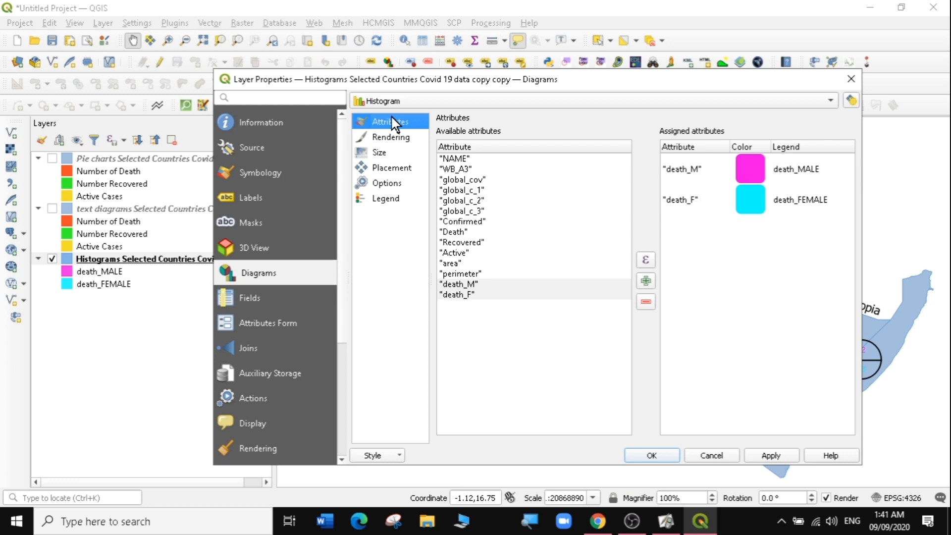
- Scale histogram bar length by the Death attribute, find its maximum value, apply and close the dialog
left_click(379, 155)
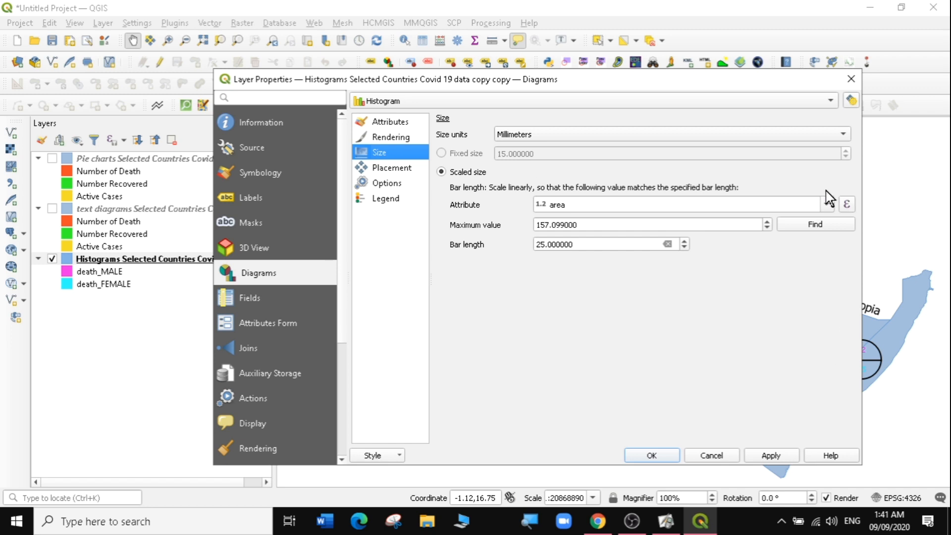
left_click(825, 205)
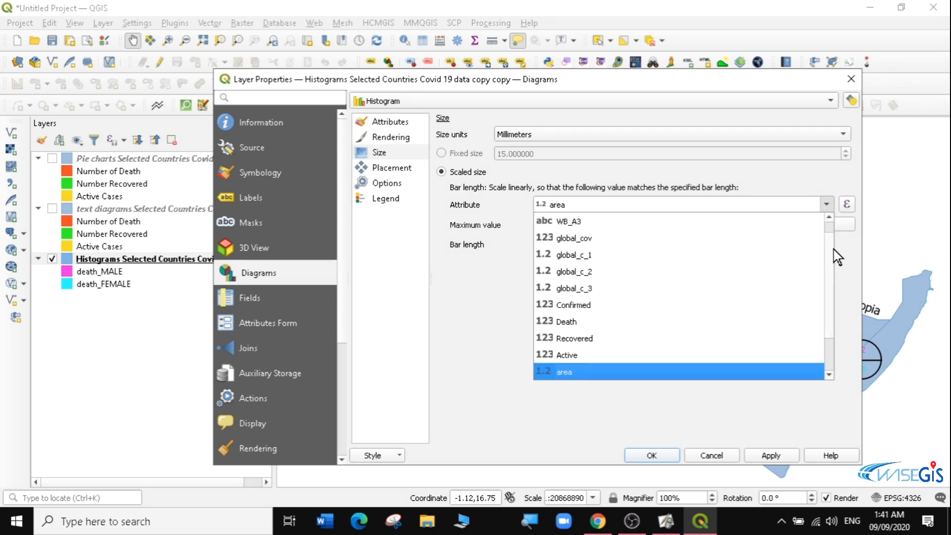
scroll(828, 242, "down", 1)
scroll(837, 263, "down", 1)
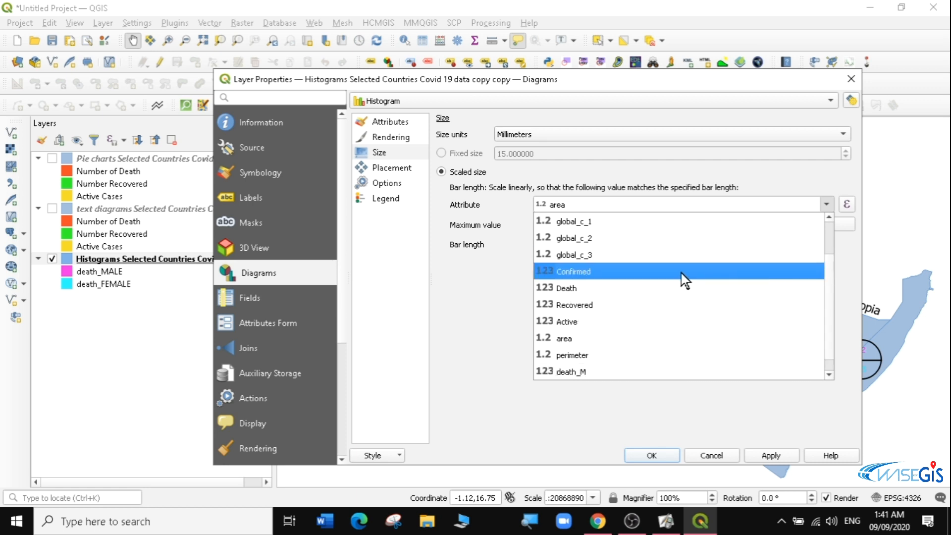
left_click(576, 289)
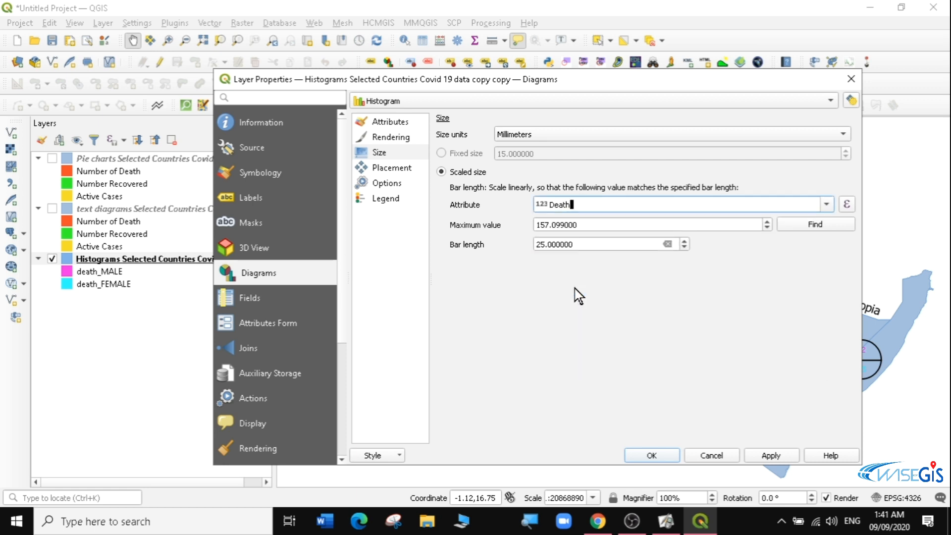
left_click(792, 226)
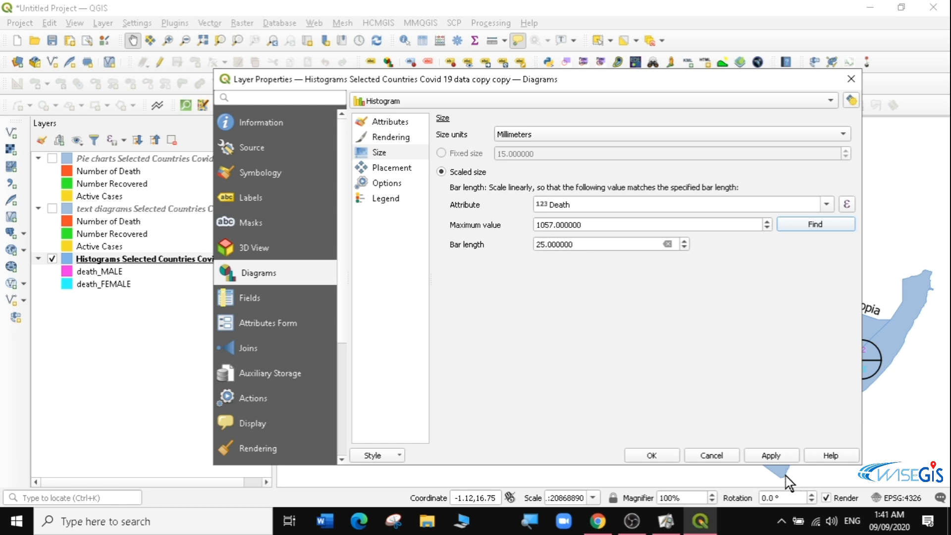
left_click(785, 453)
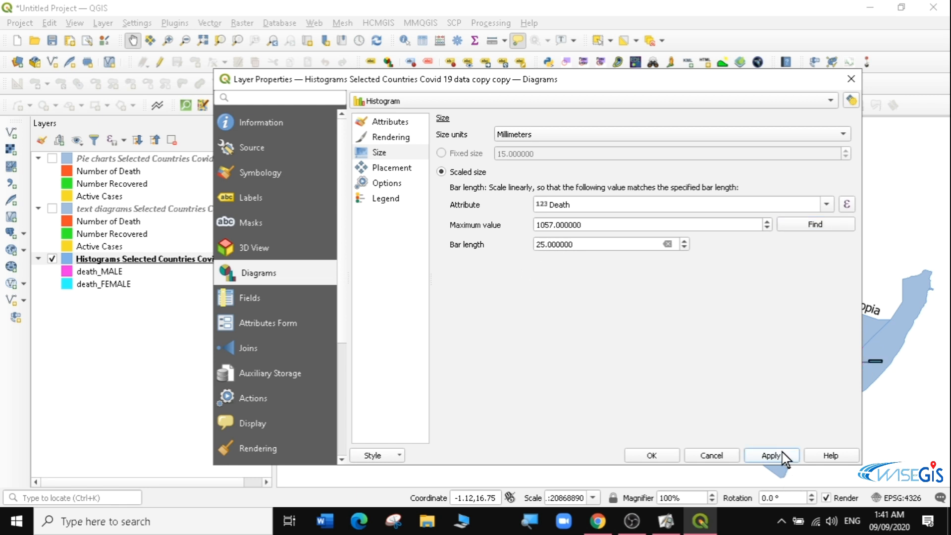
left_click(651, 455)
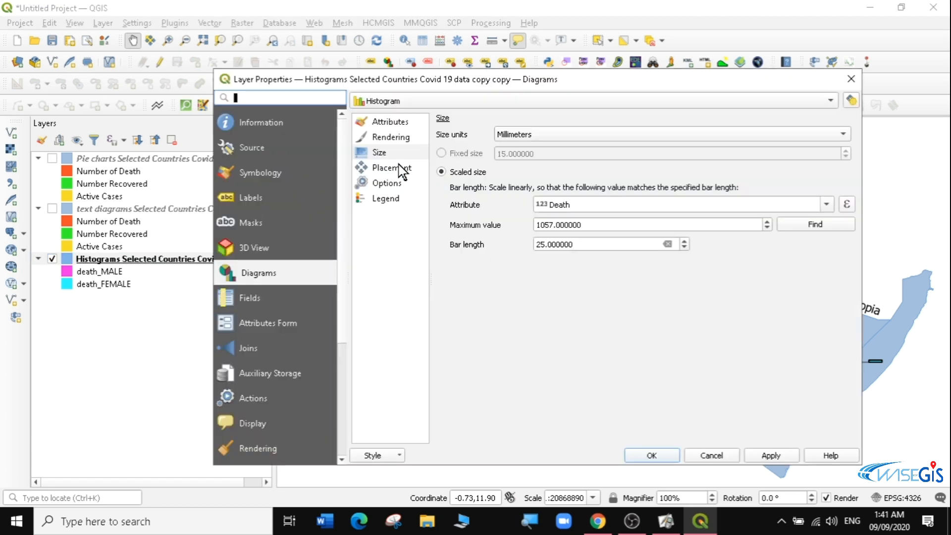
- Reopen the diagram settings, set the histogram bar spacing to 1 mm and apply
left_click(393, 168)
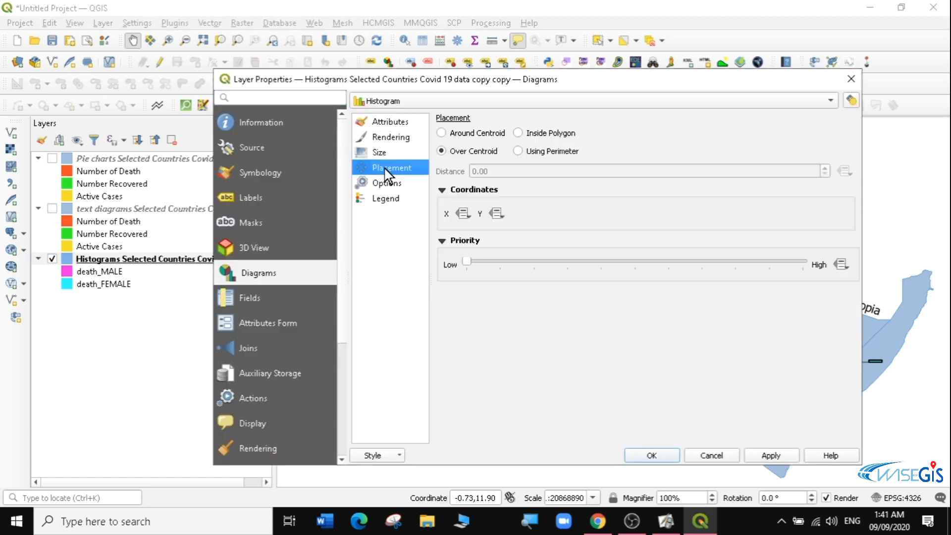
left_click(380, 137)
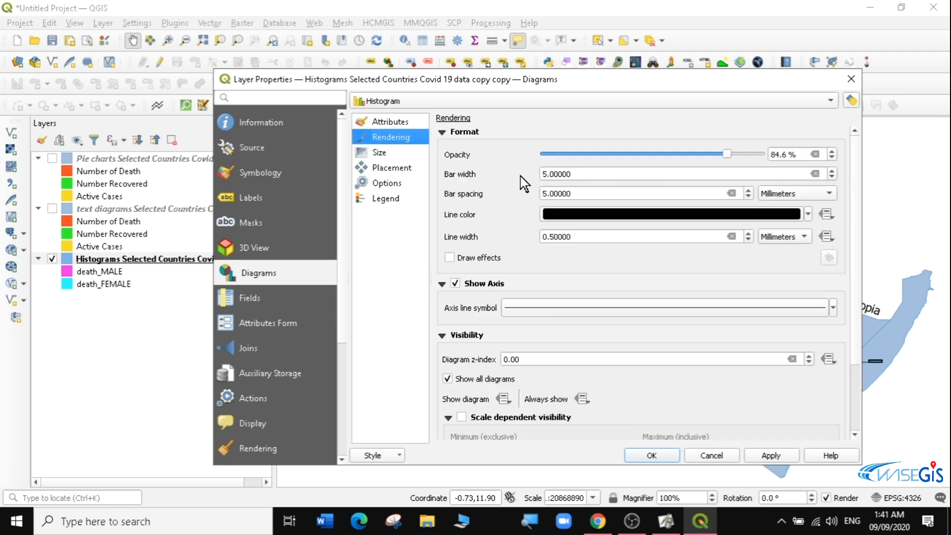
left_click(549, 193)
key("BackSpace")
key("BackSpace")
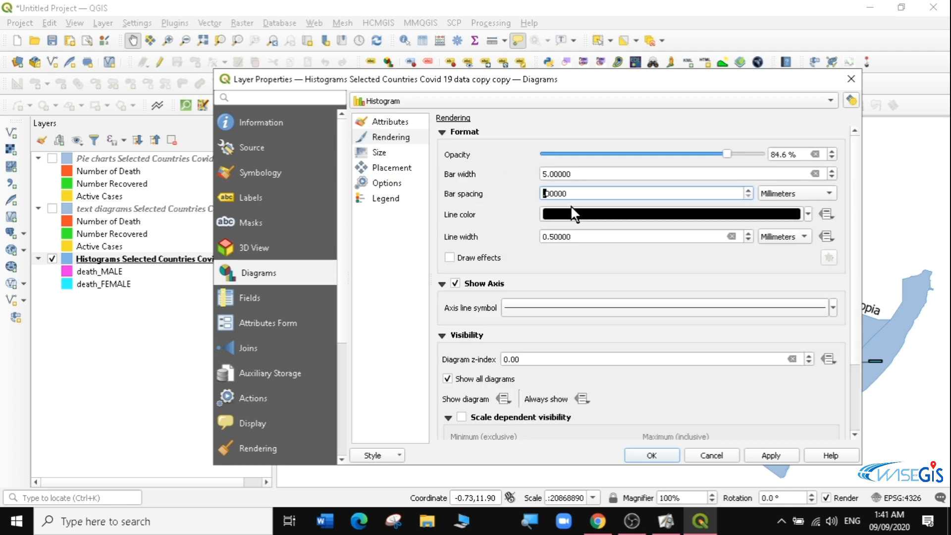
type("1.")
left_click_drag(624, 84, 451, 86)
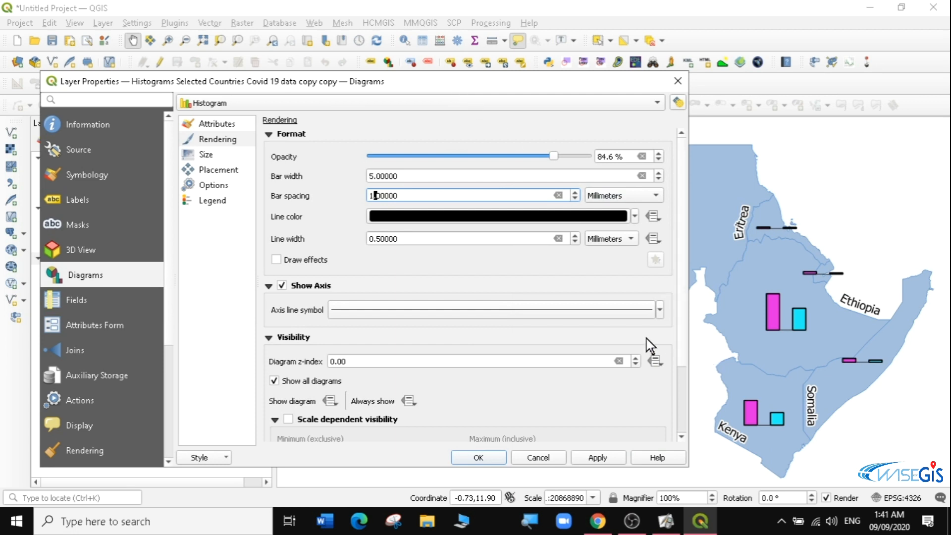
left_click(591, 455)
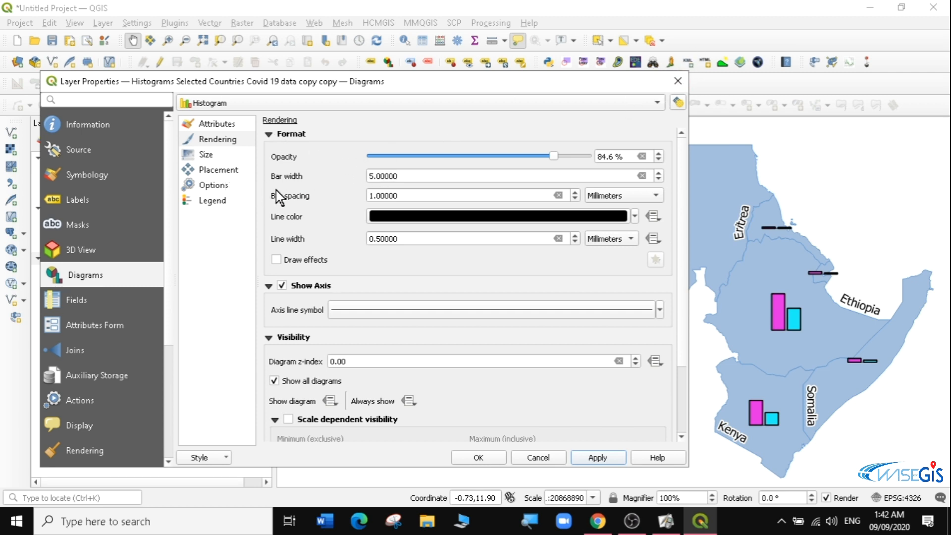
- Review the histogram's legend, size and placement settings
left_click(214, 201)
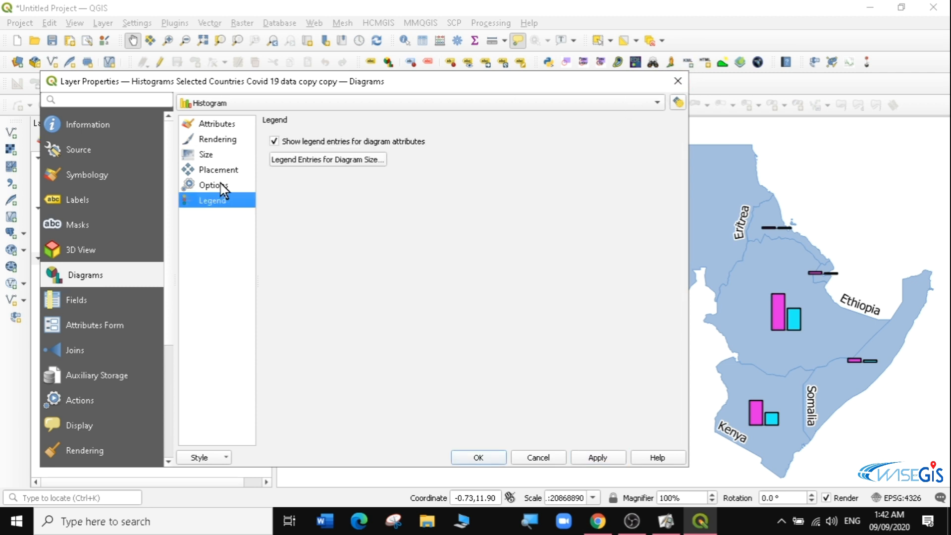
left_click(218, 155)
left_click(220, 170)
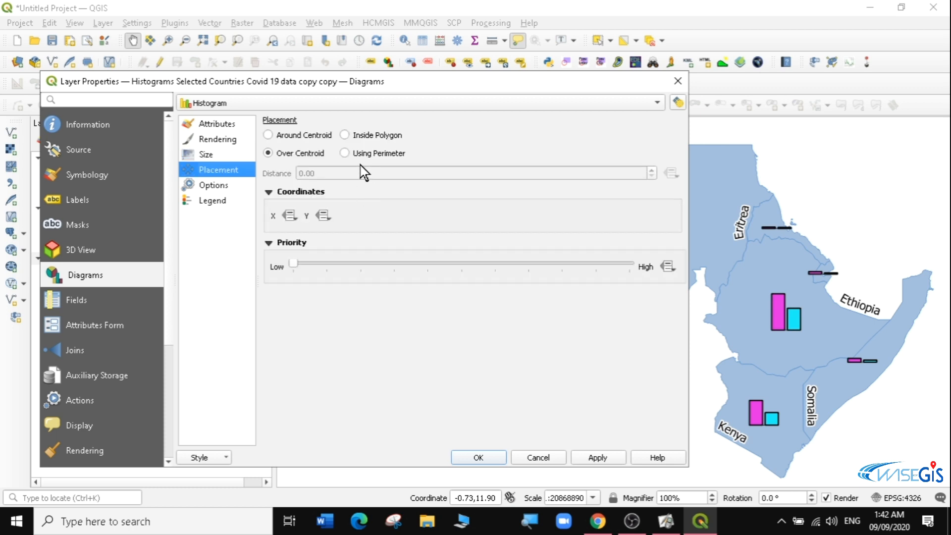
- Set the histogram placement to Using Perimeter, apply, and close the layer properties
left_click(347, 154)
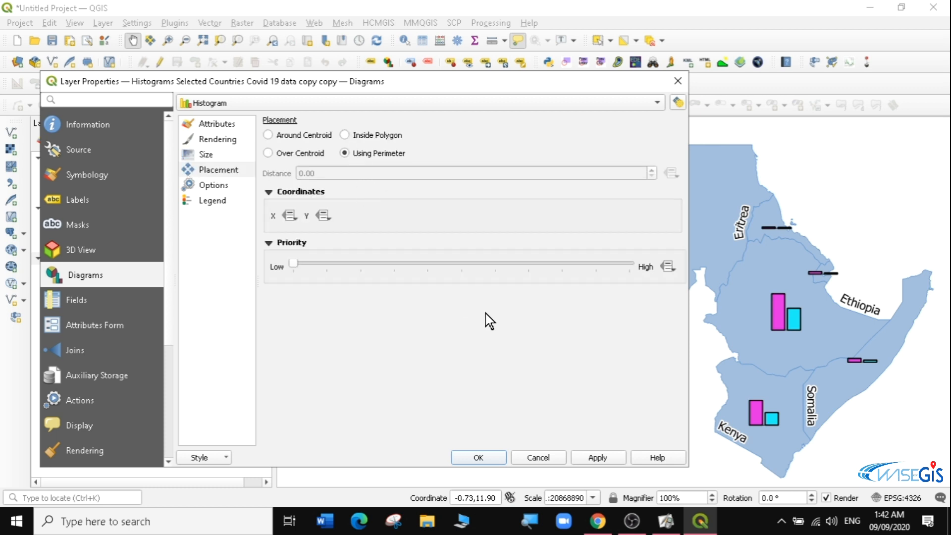
mouse_move(632, 520)
left_click(598, 456)
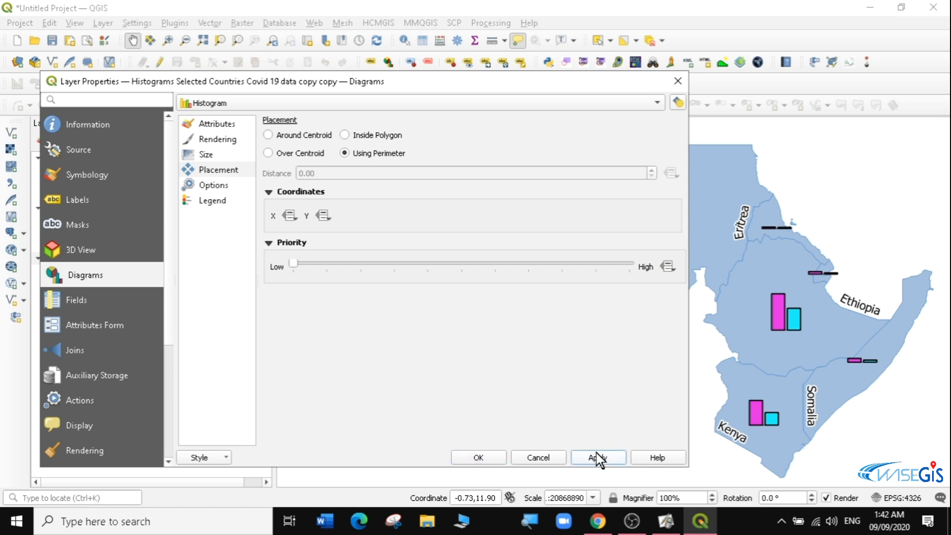
left_click(502, 458)
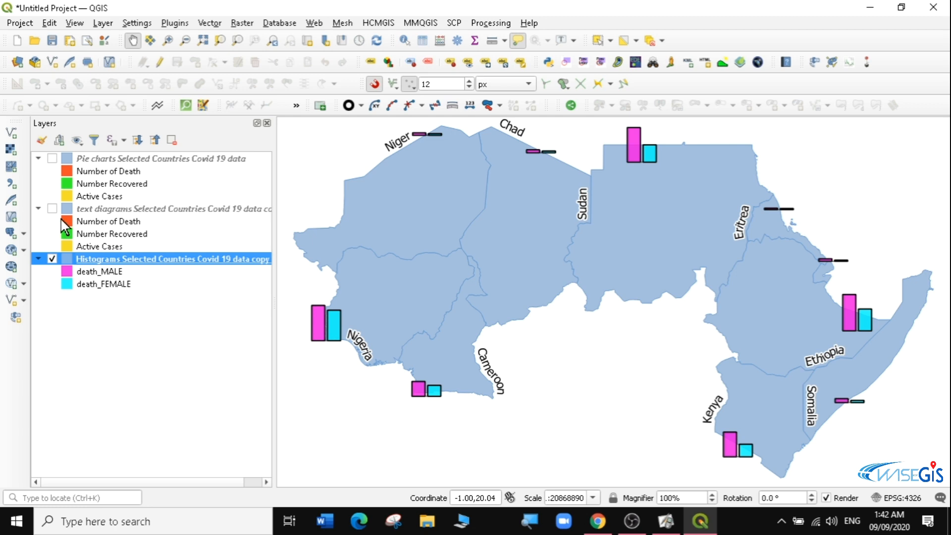
- Show the text diagram and pie chart layers, and duplicate the histograms layer
left_click(52, 208)
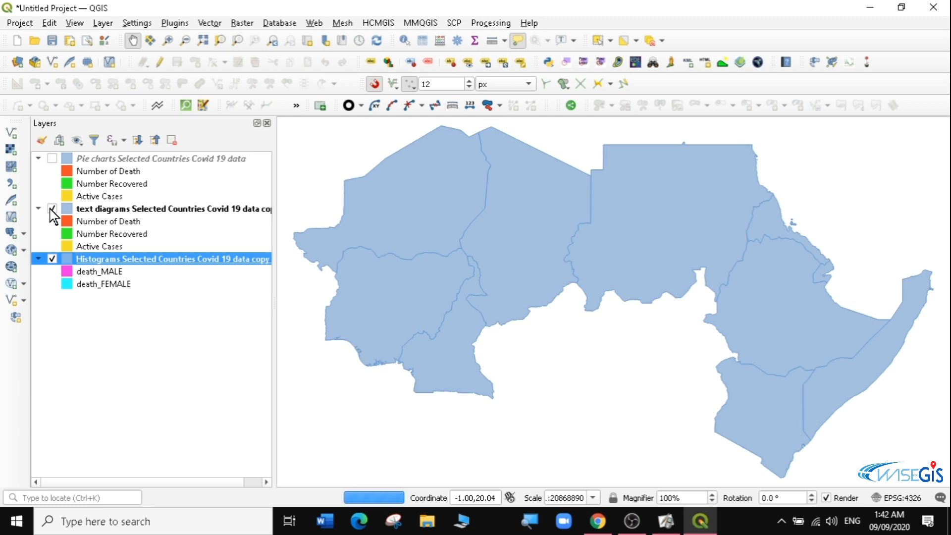
left_click(52, 158)
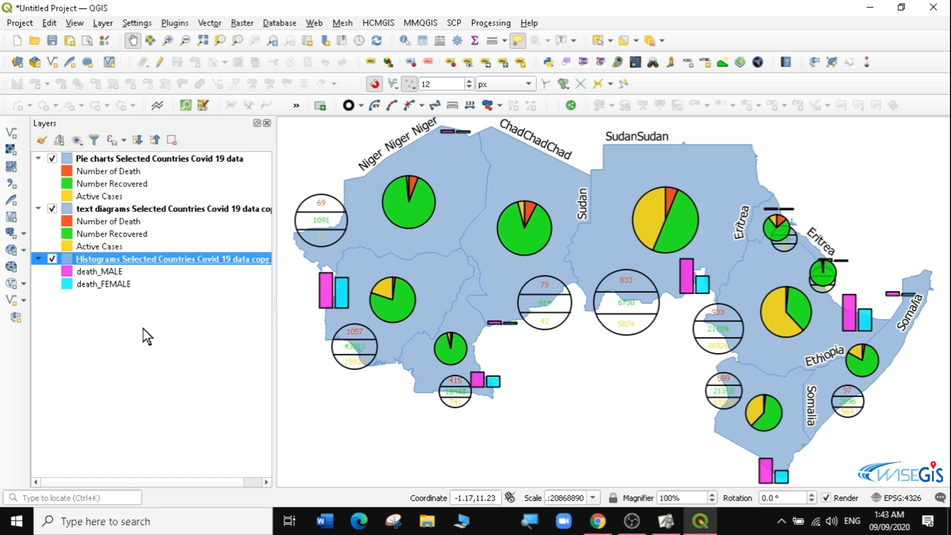
right_click(143, 260)
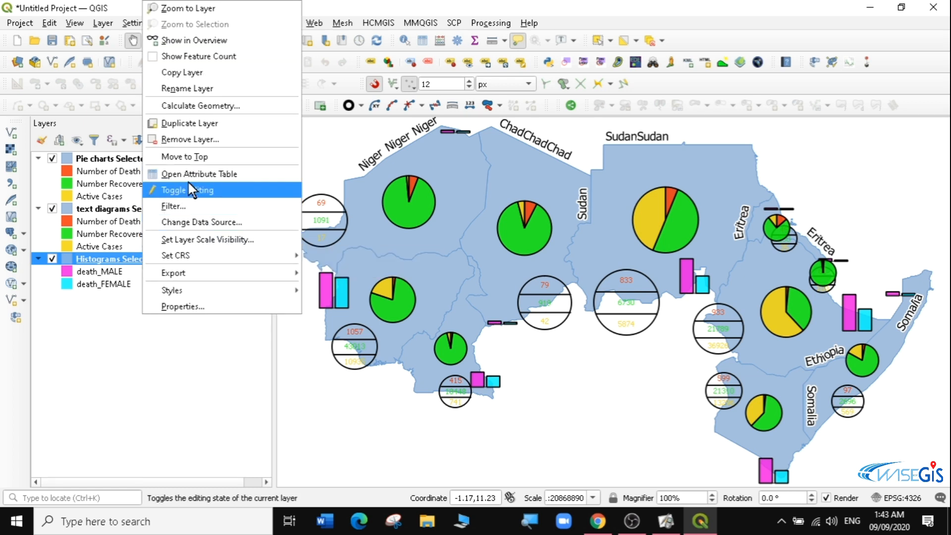
left_click(205, 122)
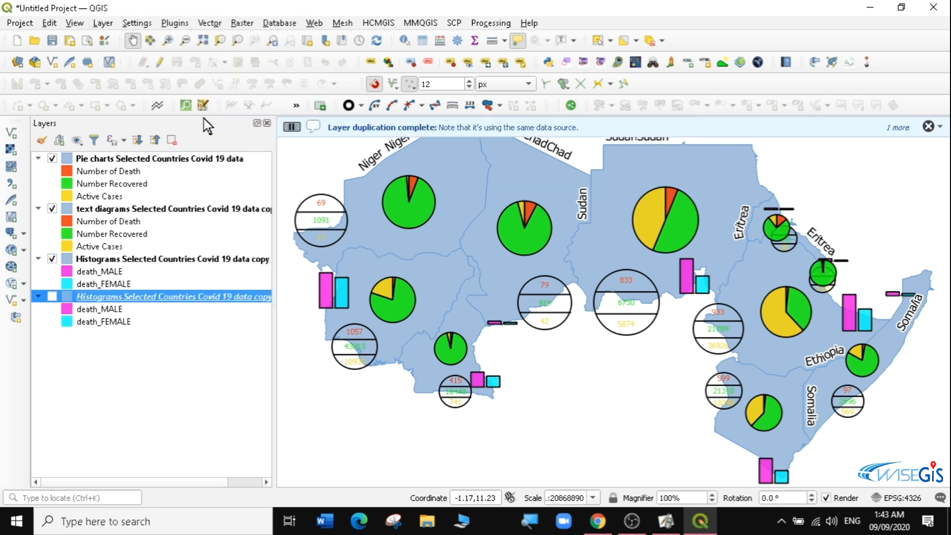
- Rename the duplicated layer by replacing its leading word Histograms with Stalk Bars
right_click(98, 296)
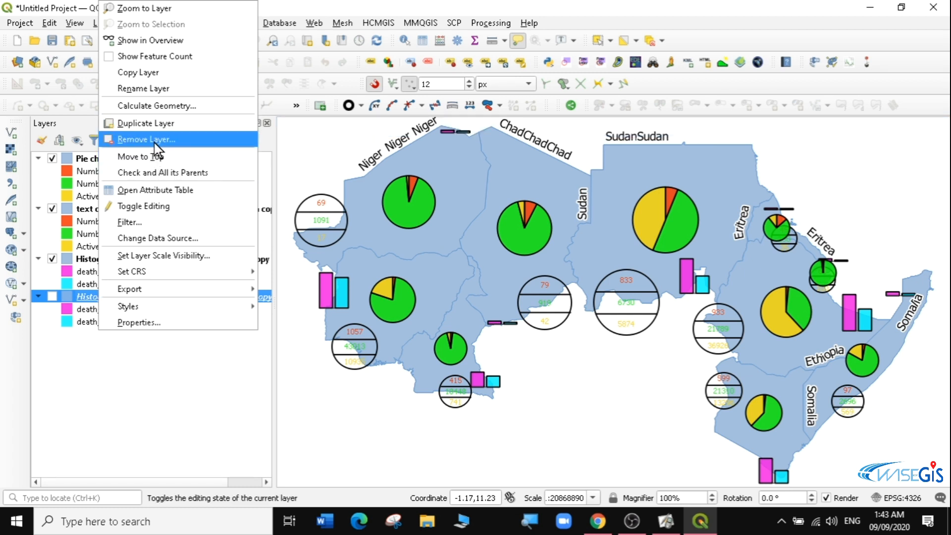
left_click(144, 88)
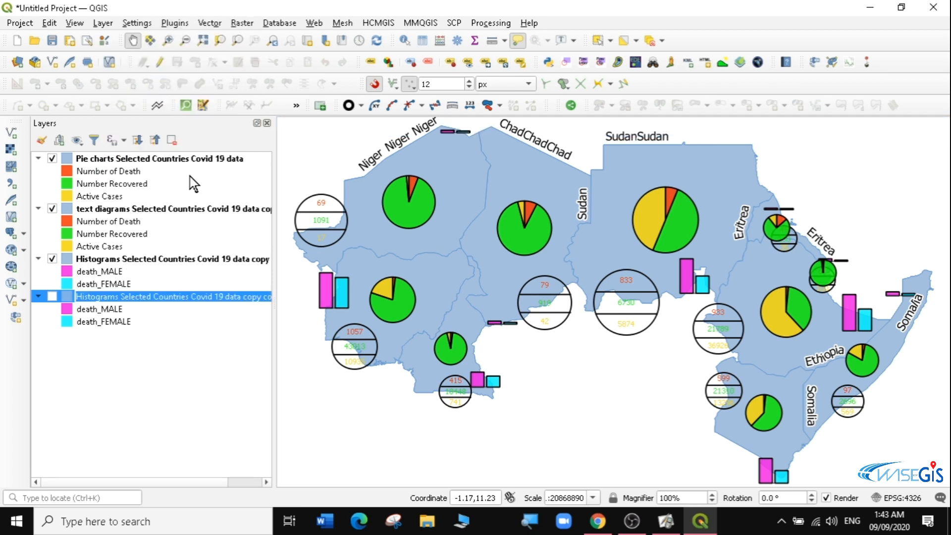
key("Home")
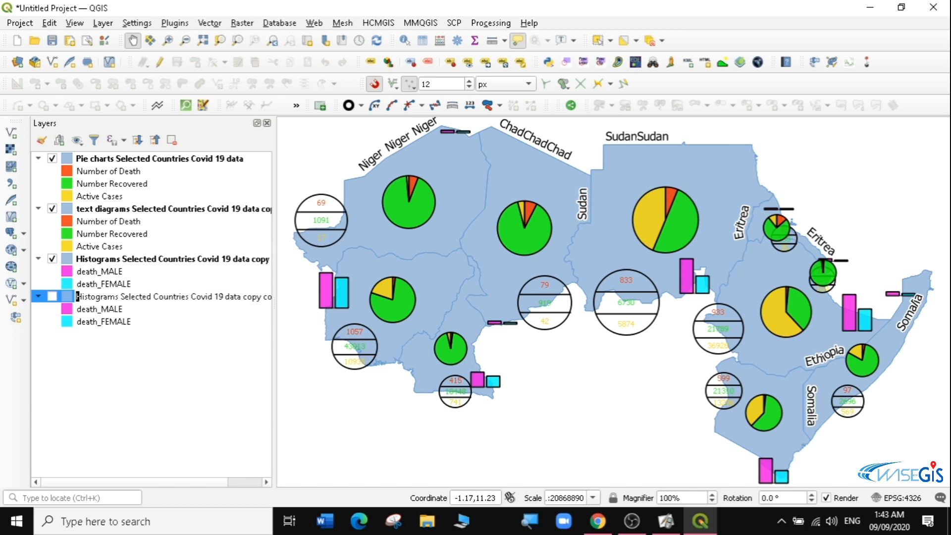
type("sTAL")
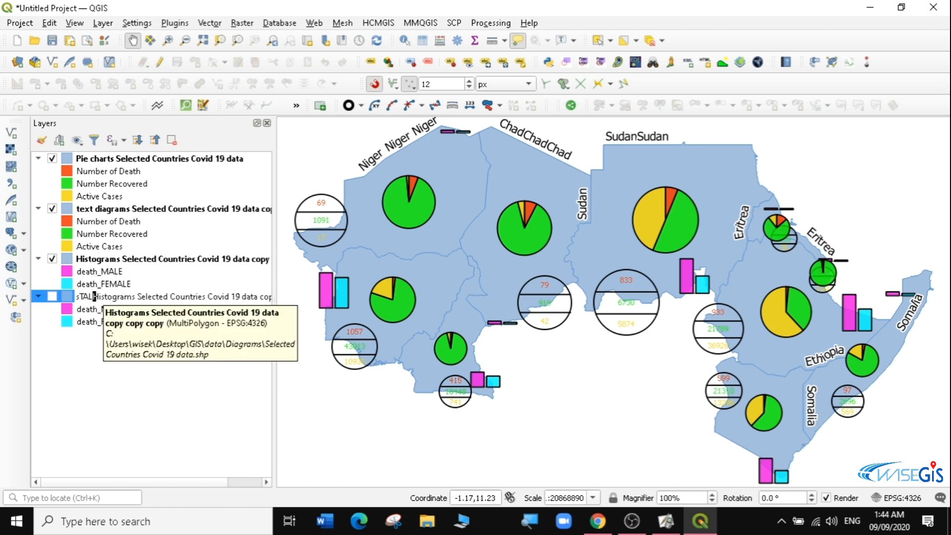
key("BackSpace")
key("BackSpace")
key("BackSpace")
key("BackSpace")
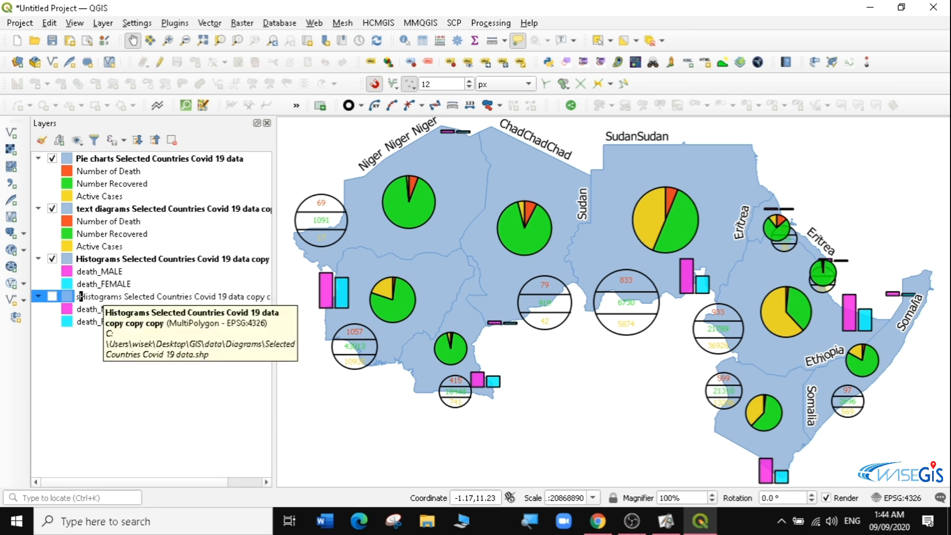
type("sTA")
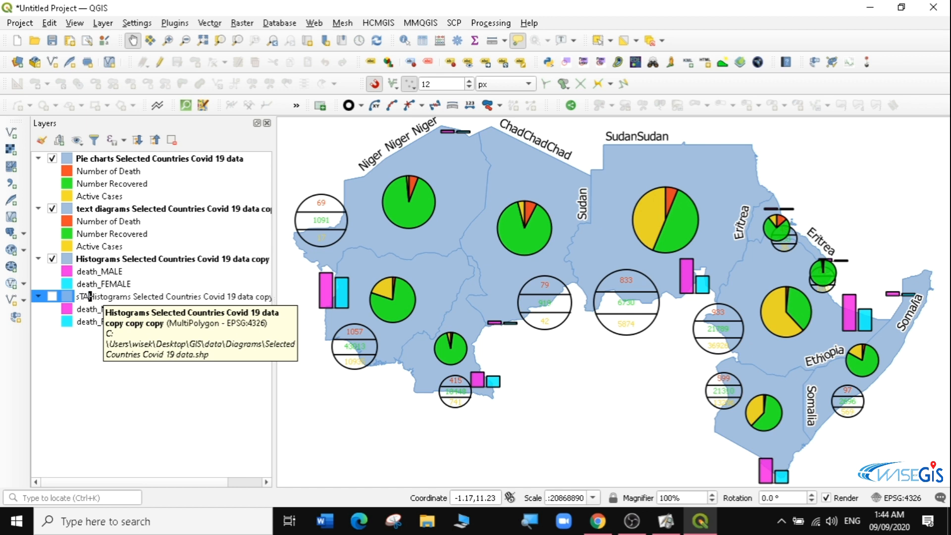
key("BackSpace")
key("BackSpace")
key("BackSpace")
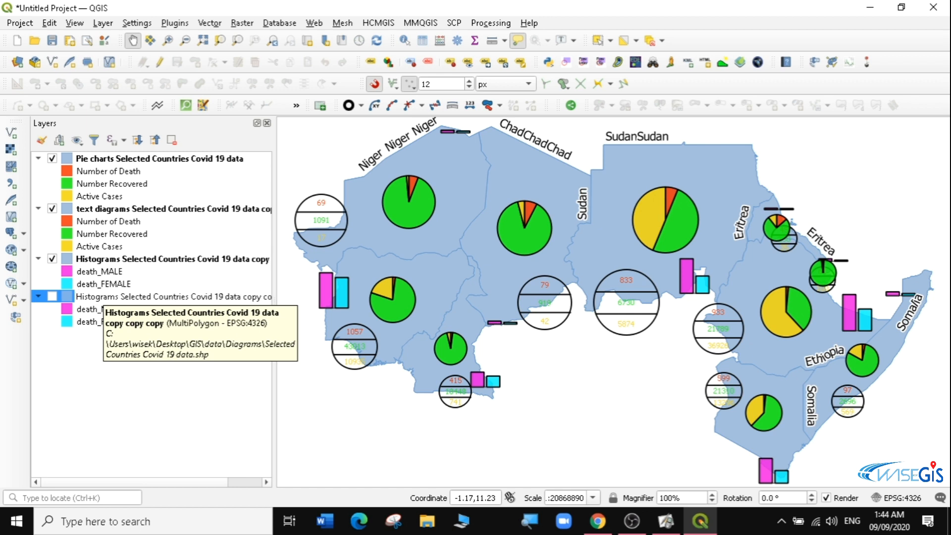
type("S")
type("ta")
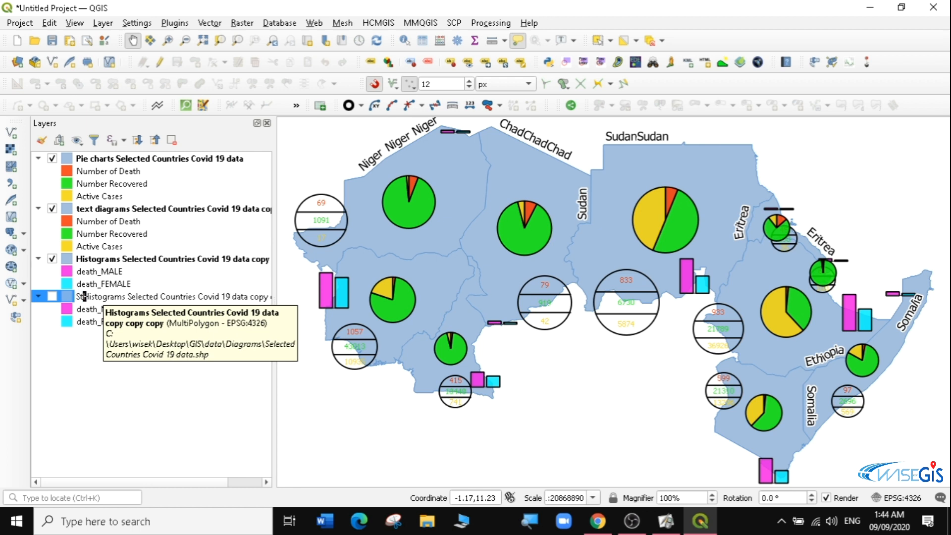
type("lk ")
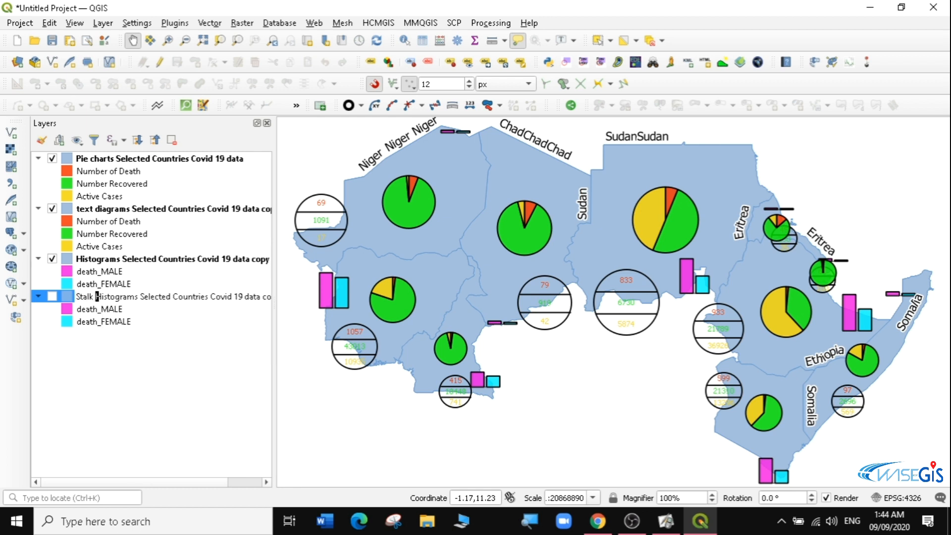
type("Bars")
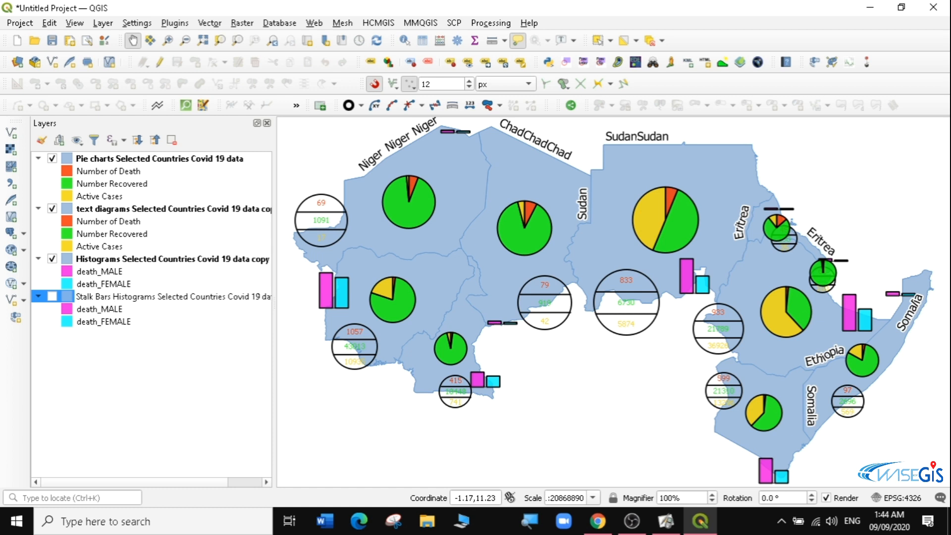
key("ctrl+shift+Right")
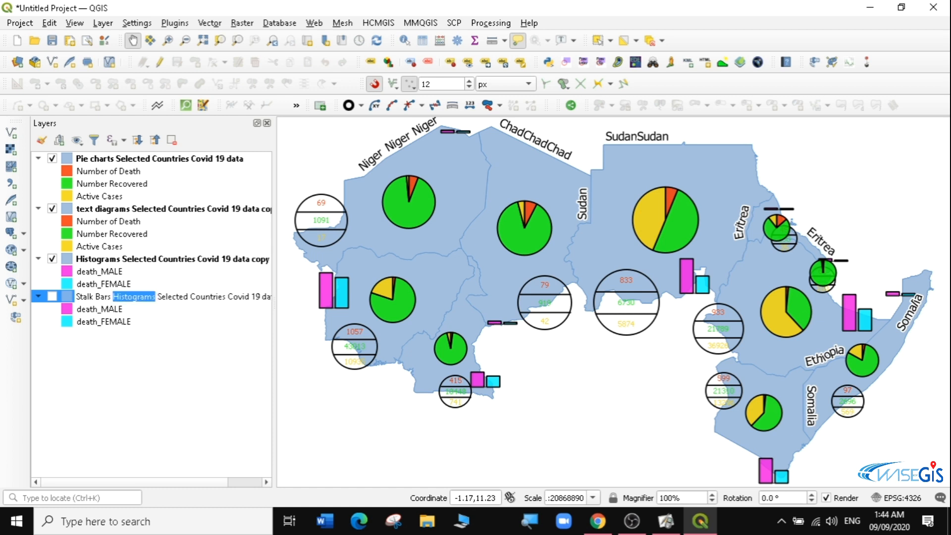
key("Delete")
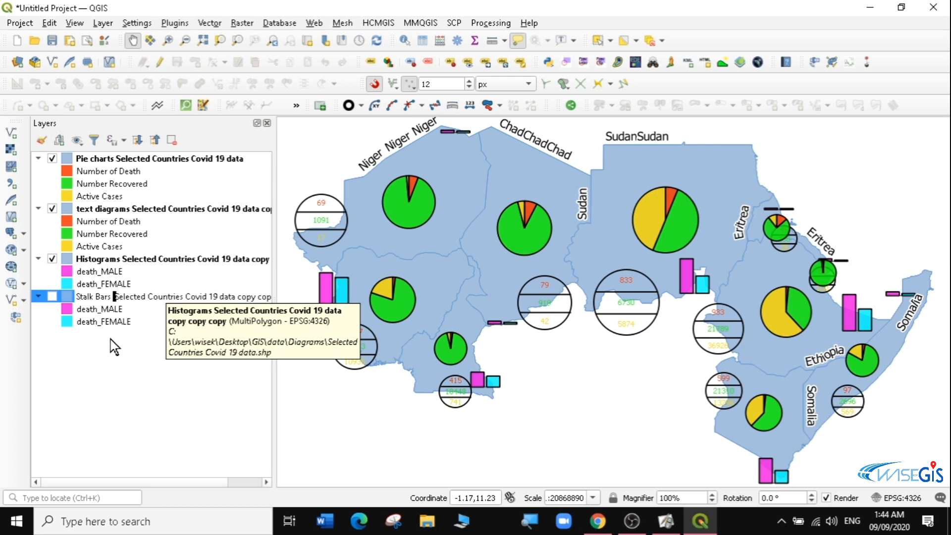
- Hide the histograms, text diagram and pie chart layers, leaving only the Stalk Bars layer visible
left_click(52, 259)
left_click(52, 208)
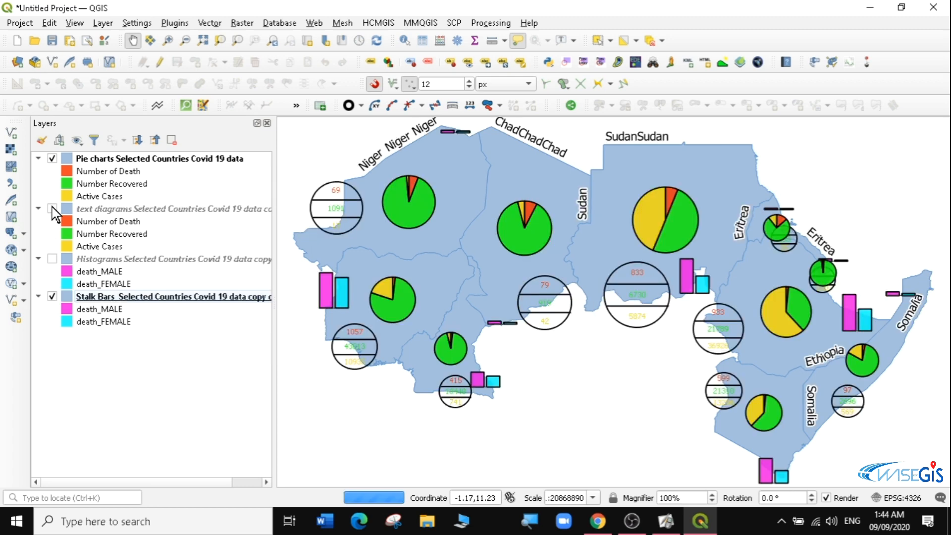
left_click(52, 158)
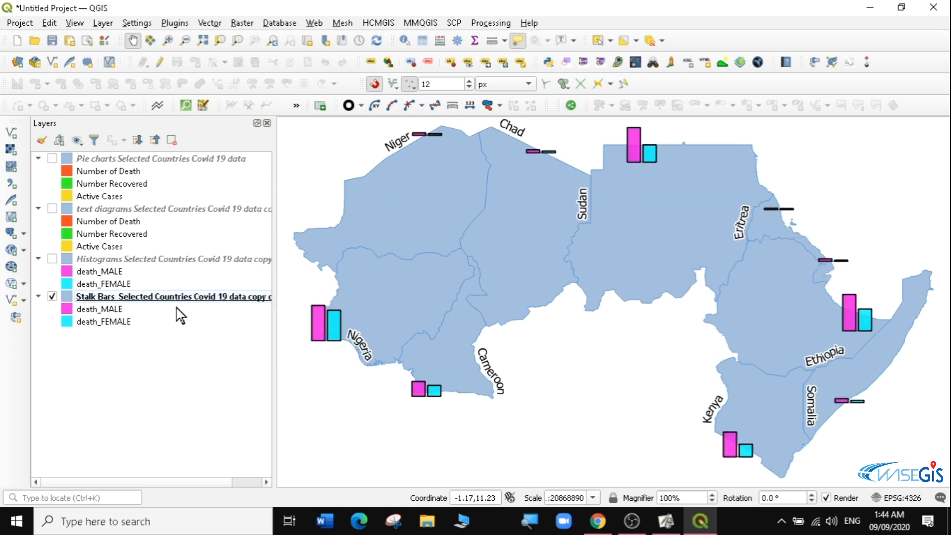
- Open the Stalk Bars layer's diagram properties, set placement to Over Centroid, and apply
left_click(116, 298)
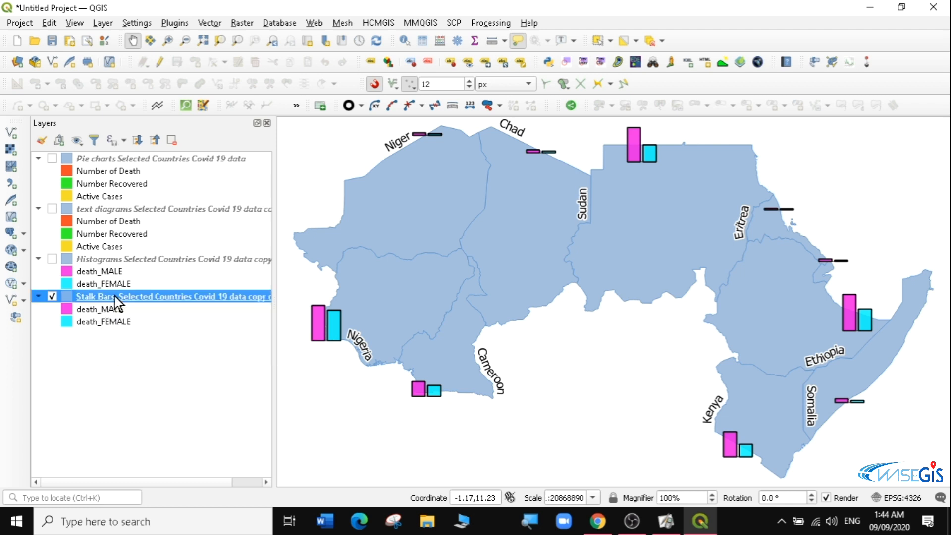
double_click(146, 295)
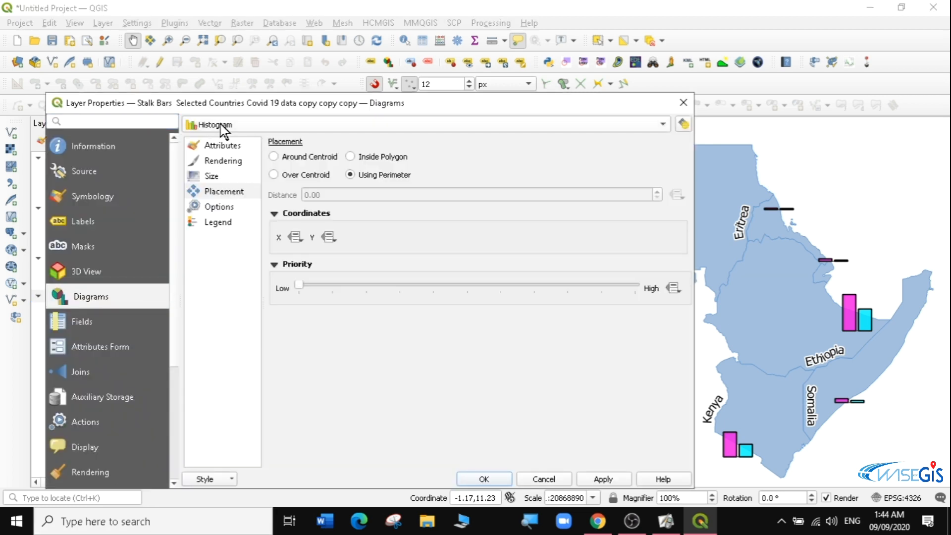
left_click(291, 177)
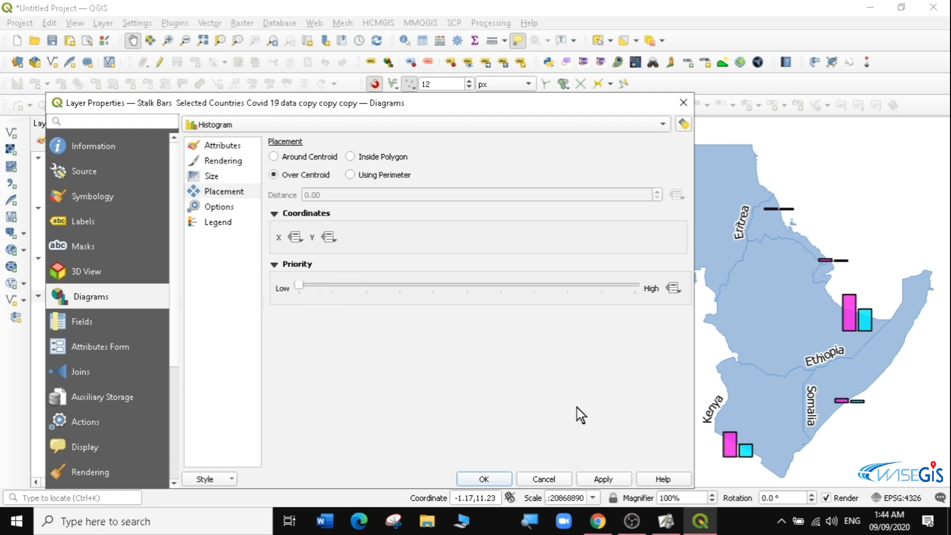
left_click(605, 479)
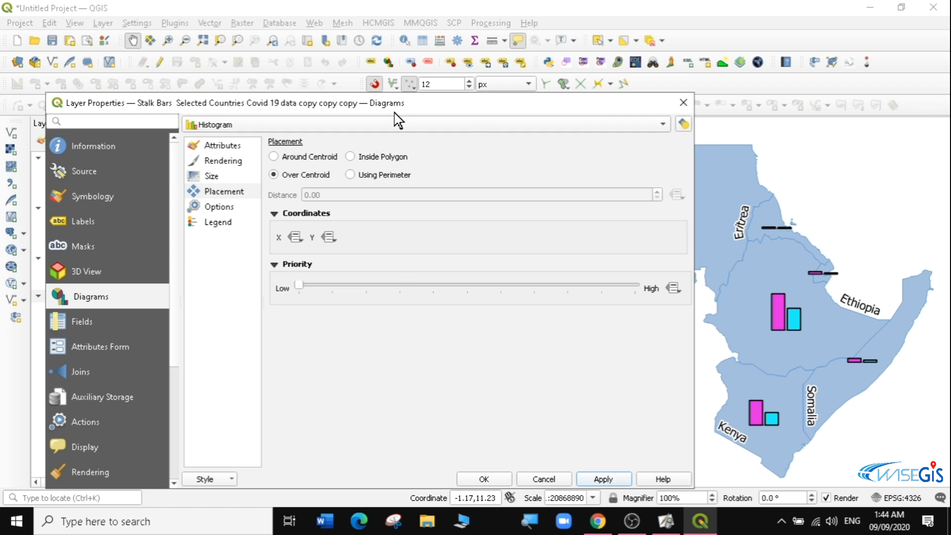
- Switch the diagram type to Stacked Bars, apply, and close the dialog
left_click(362, 126)
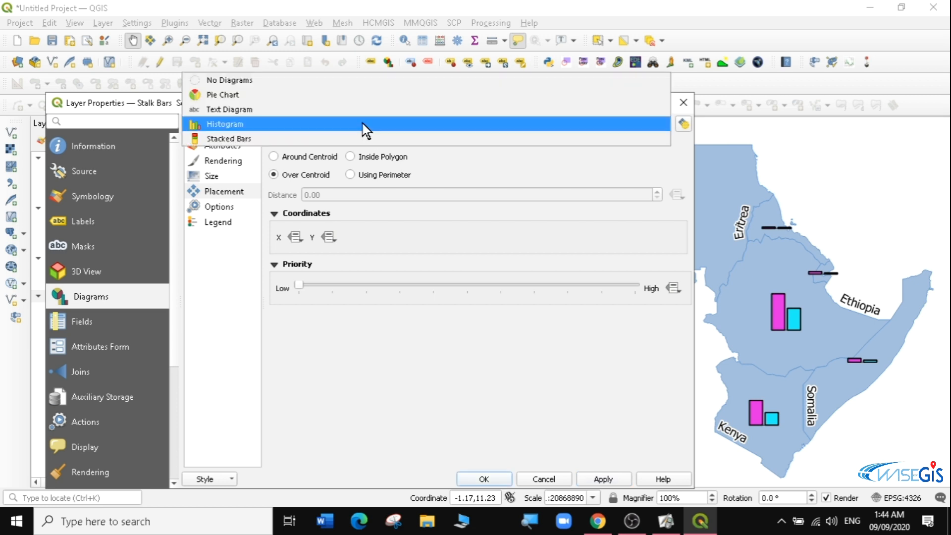
left_click(230, 138)
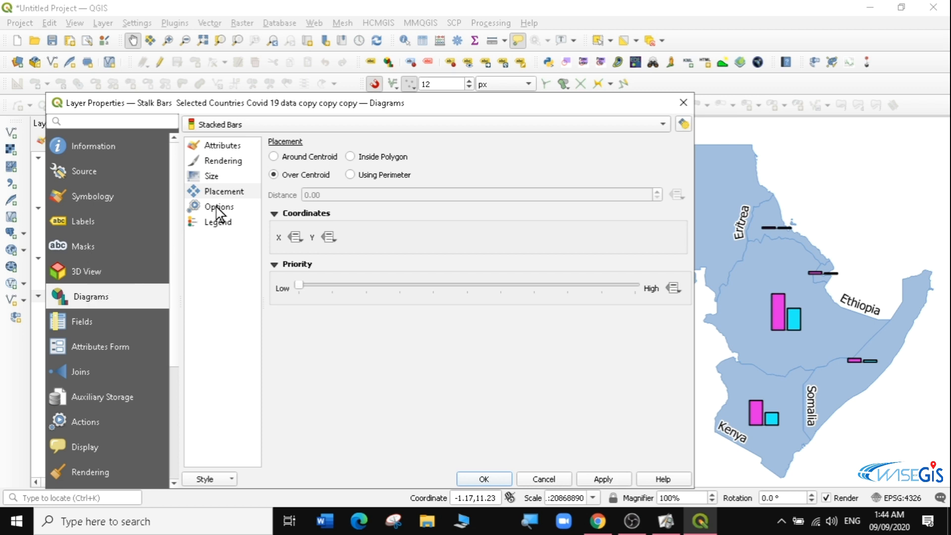
left_click(224, 145)
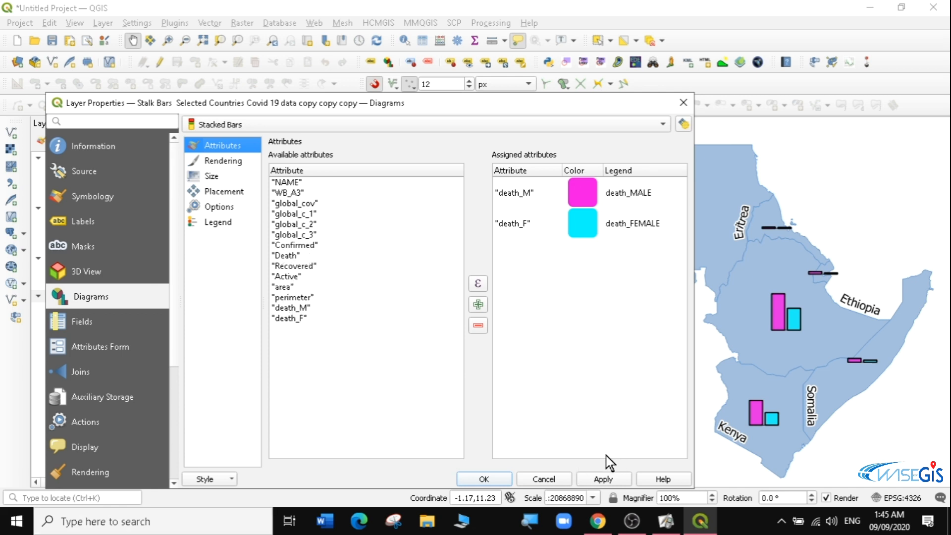
left_click(601, 481)
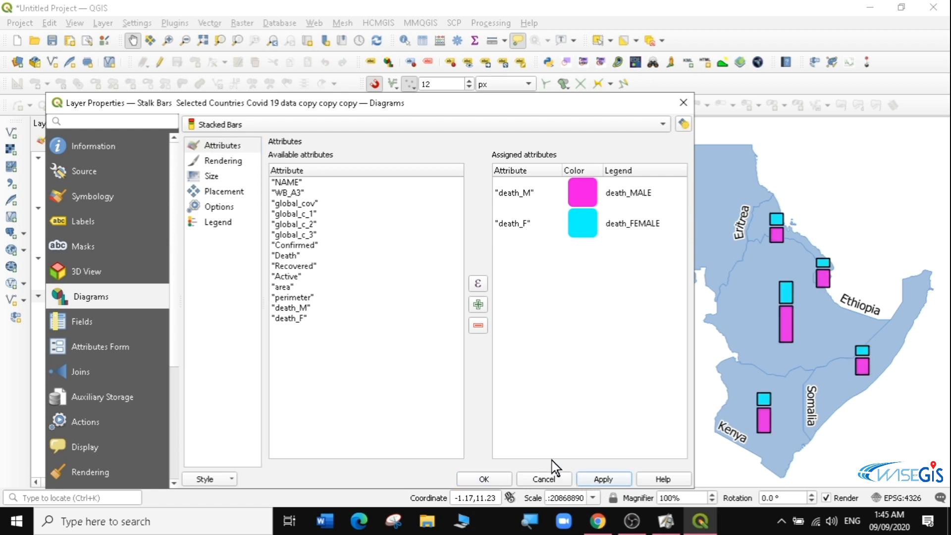
left_click(490, 480)
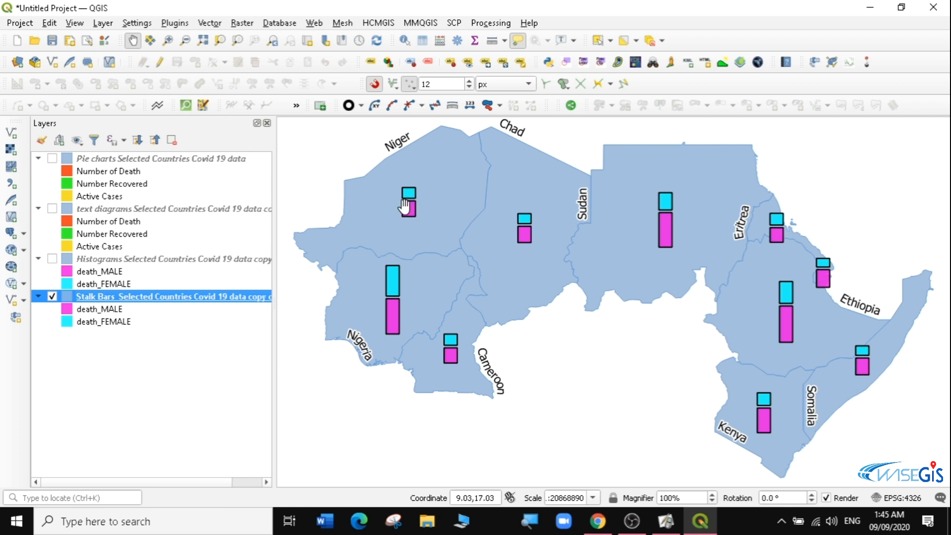
- Reopen the diagram rendering settings, set the bar spacing to 0 millimeters, and apply
mouse_move(405, 206)
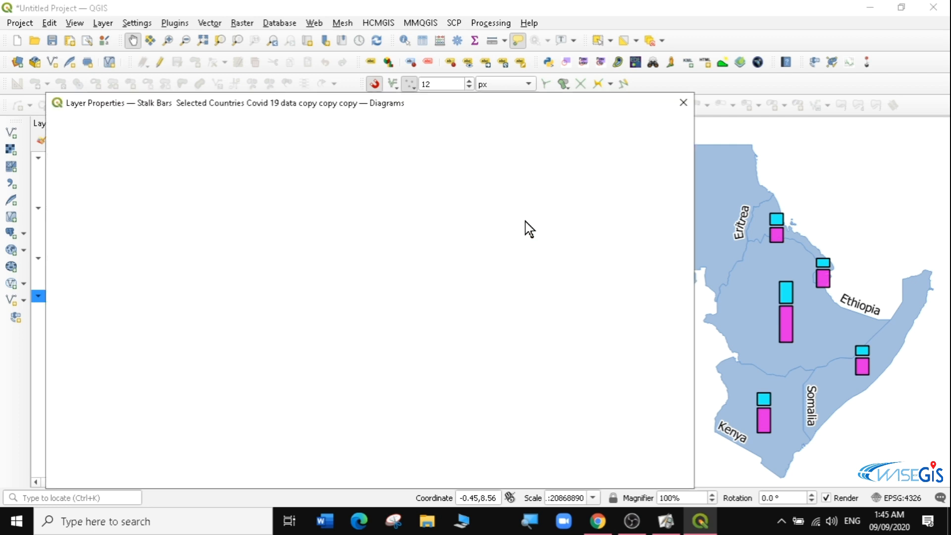
left_click(223, 161)
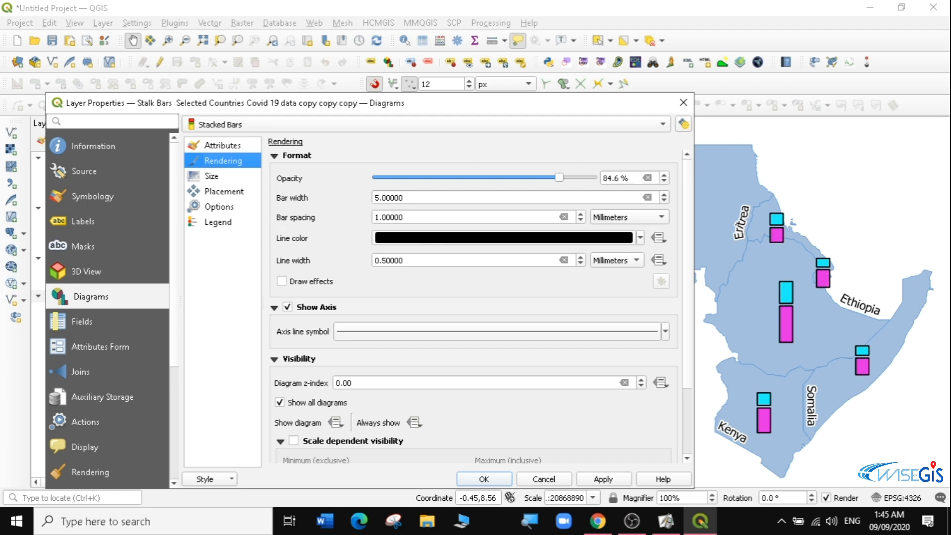
left_click(375, 217)
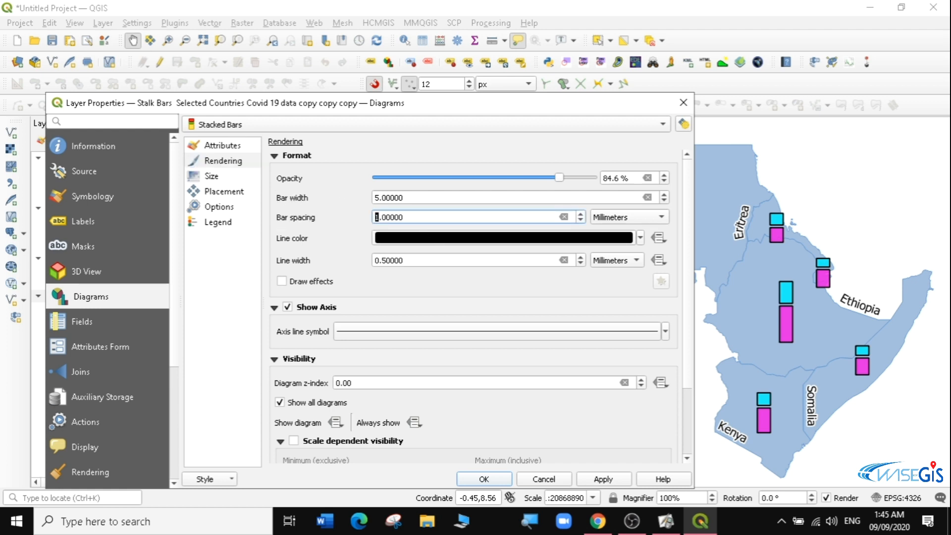
type("0")
key("BackSpace")
left_click(601, 480)
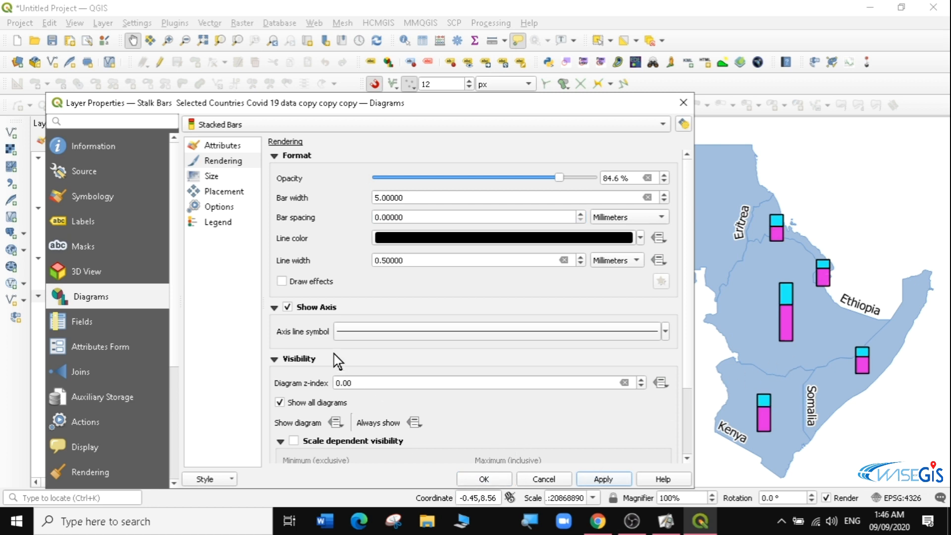
- Review the stacked bars' legend, options and placement settings
left_click(221, 223)
left_click(225, 205)
left_click(223, 191)
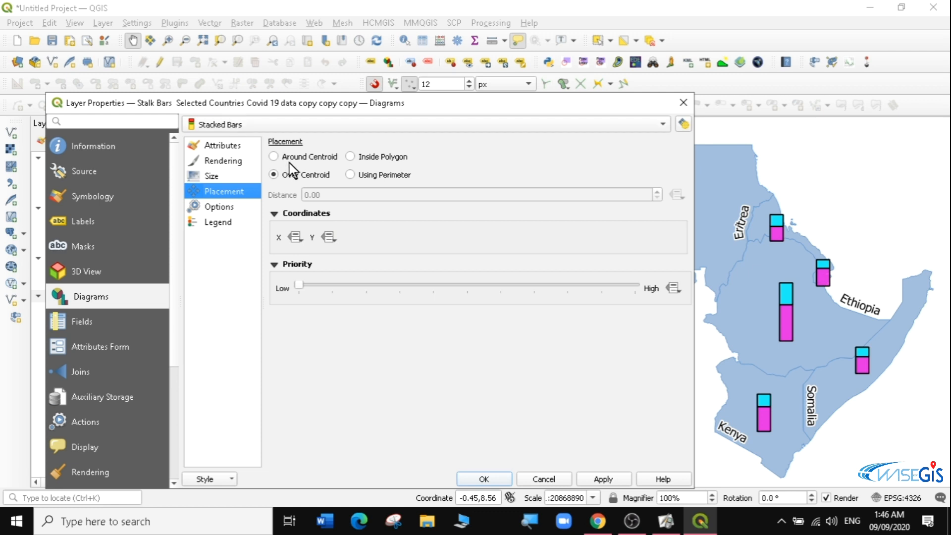
- Set the stacked bars placement to Using Perimeter, apply, and close the layer properties dialog
left_click(353, 176)
mouse_move(628, 515)
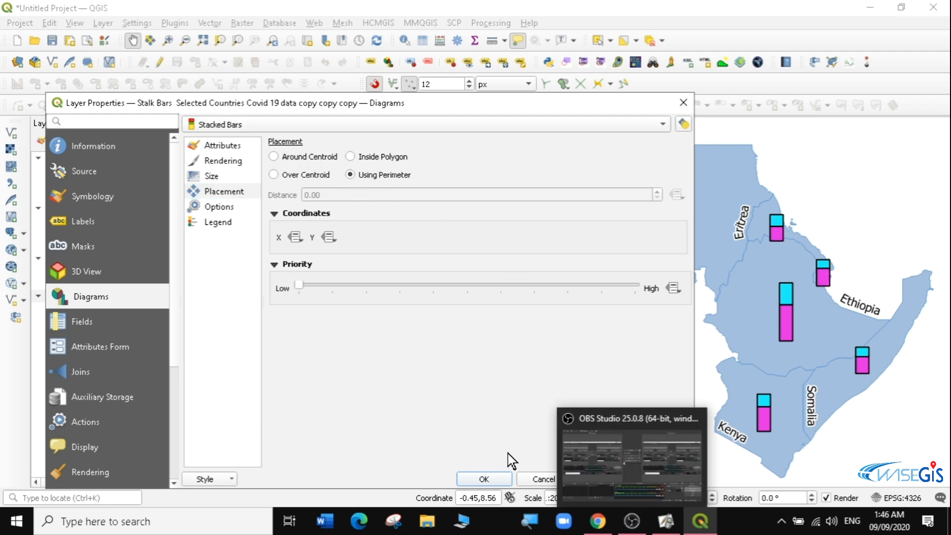
left_click(624, 477)
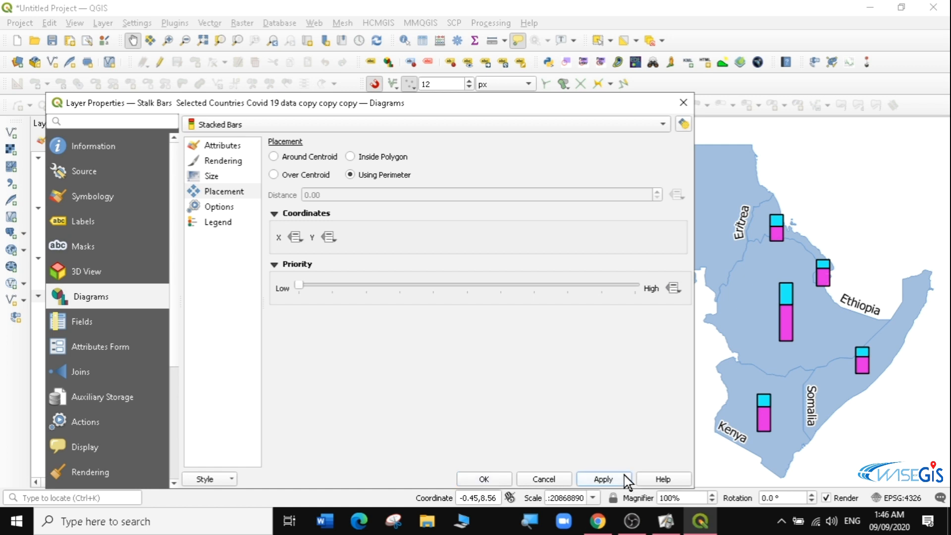
left_click(485, 479)
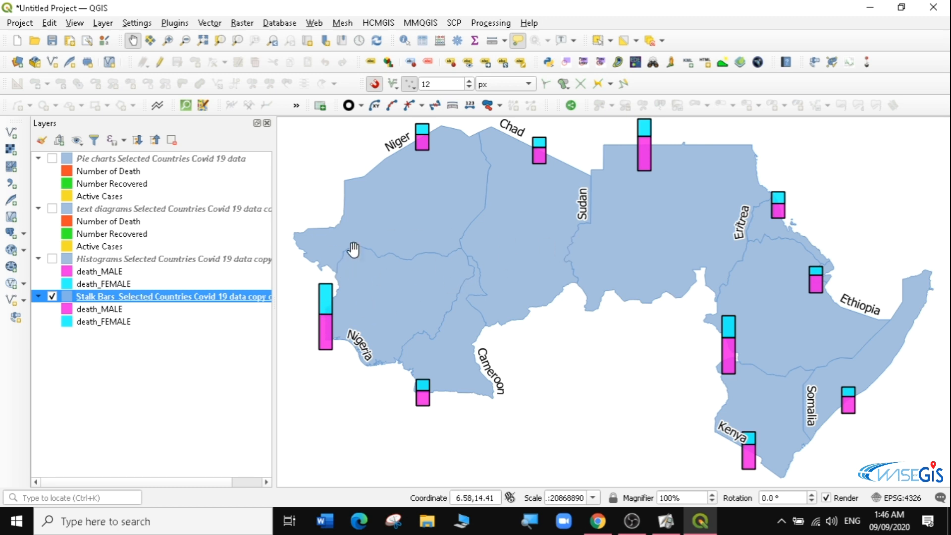
- Turn on the Histograms, text diagrams and Pie charts layers so all diagram layers display together
left_click(52, 258)
left_click(52, 209)
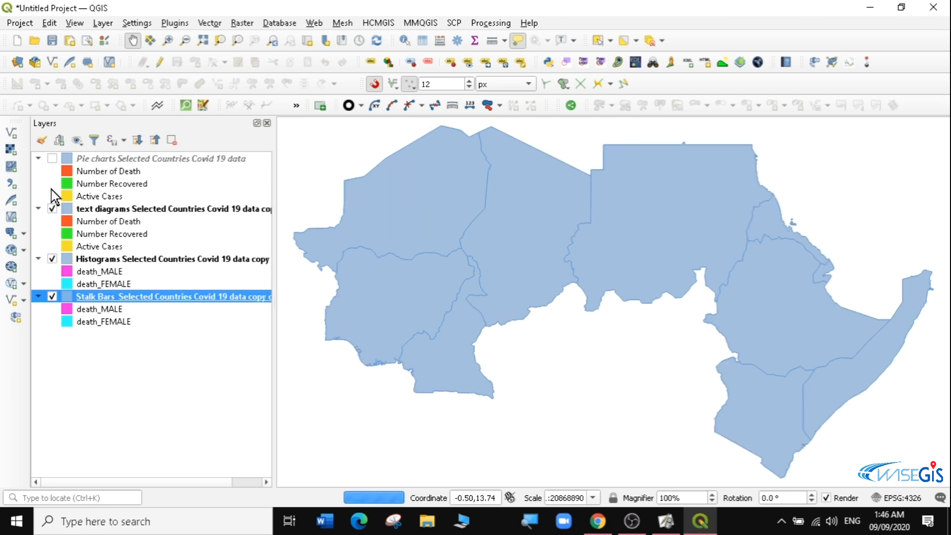
left_click(52, 158)
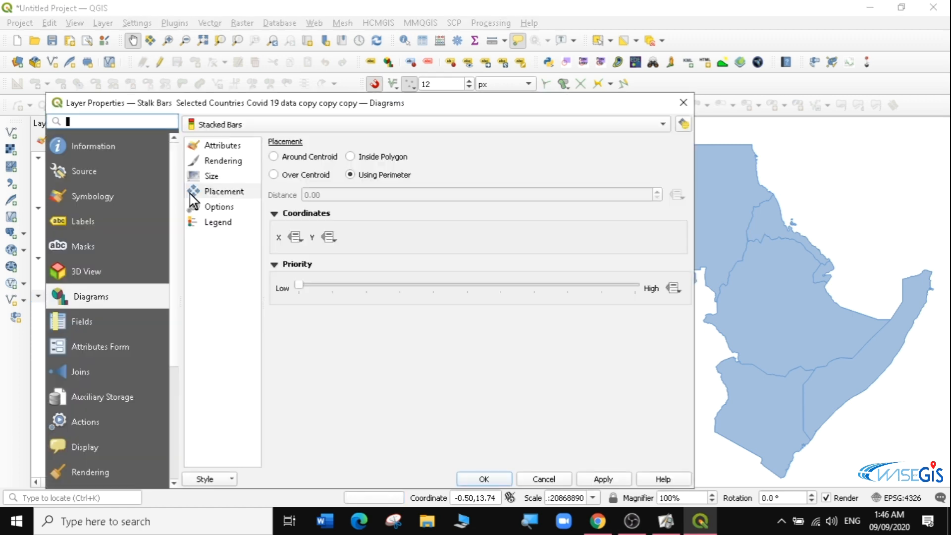
left_click(682, 100)
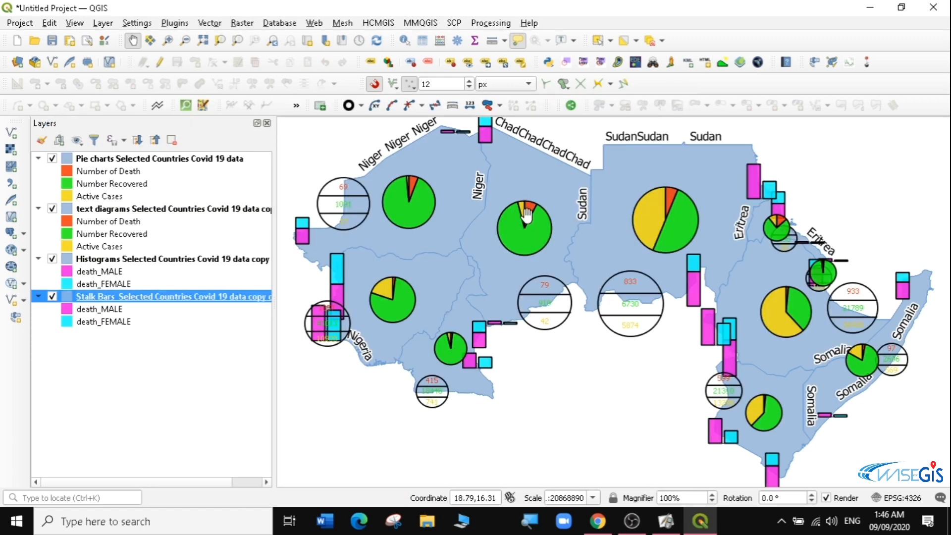
- Pan the map and zoom to the Pie charts layer extent to view all the diagrams
left_click(622, 220)
left_click_drag(622, 220, 626, 256)
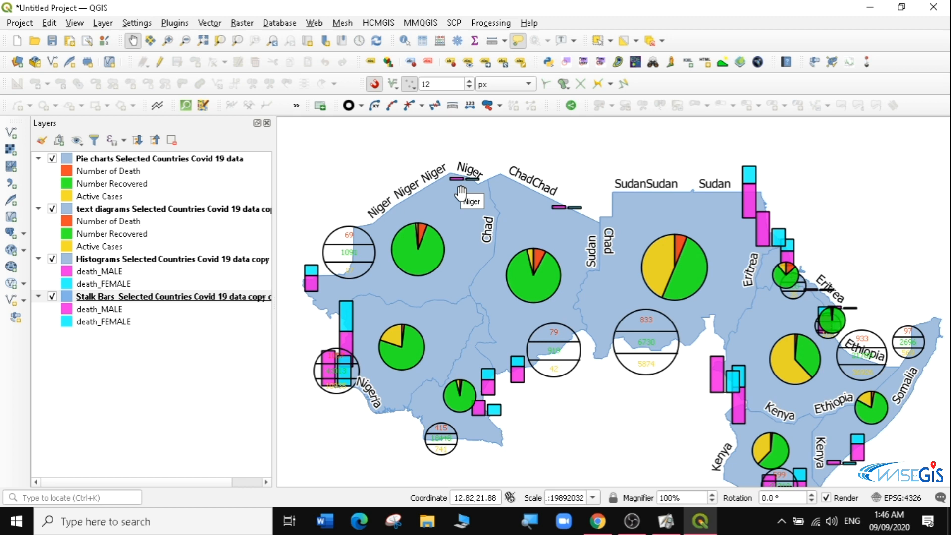
right_click(168, 156)
left_click(175, 162)
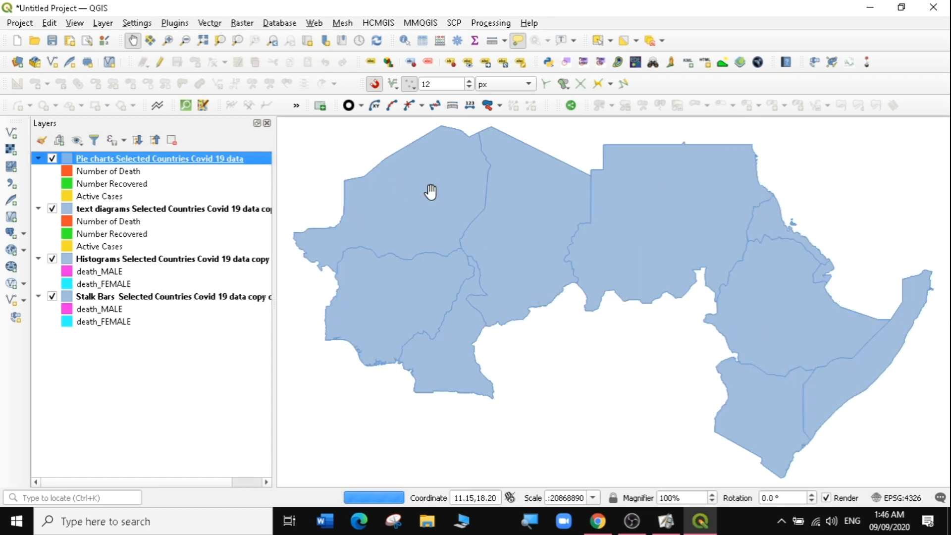
mouse_move(474, 206)
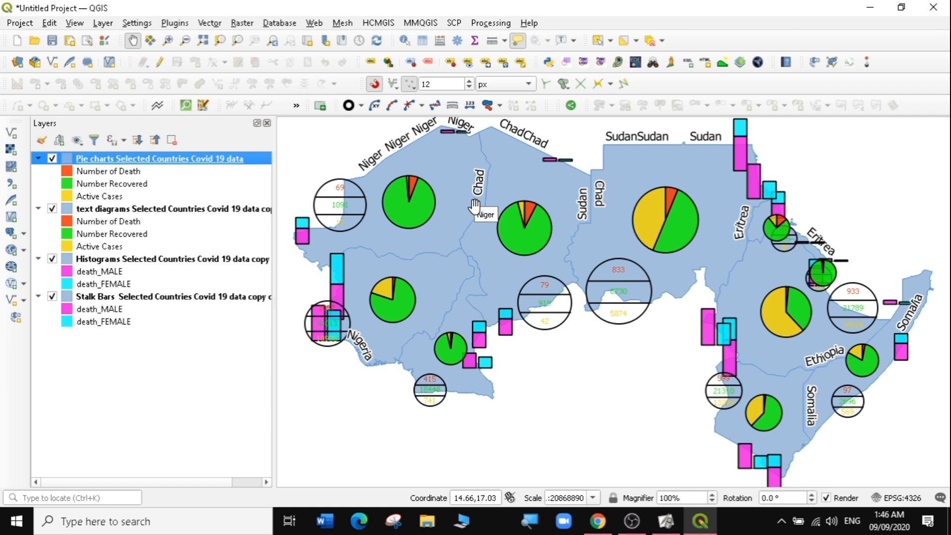